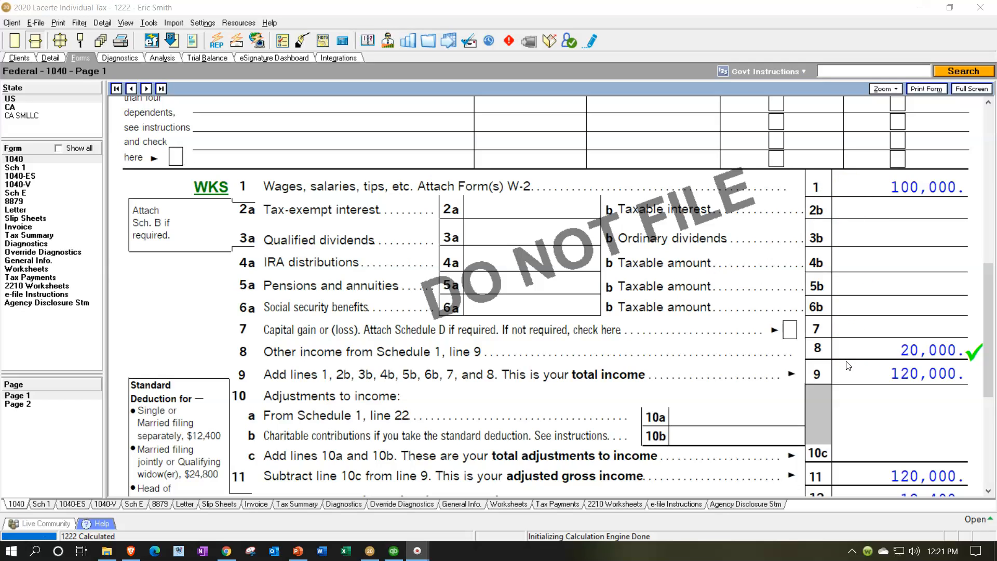
- Review the income, adjustments and deduction lines of Form 1040 down to taxable income on line 15
click(857, 345)
scroll(856, 345, down, 3)
click(861, 307)
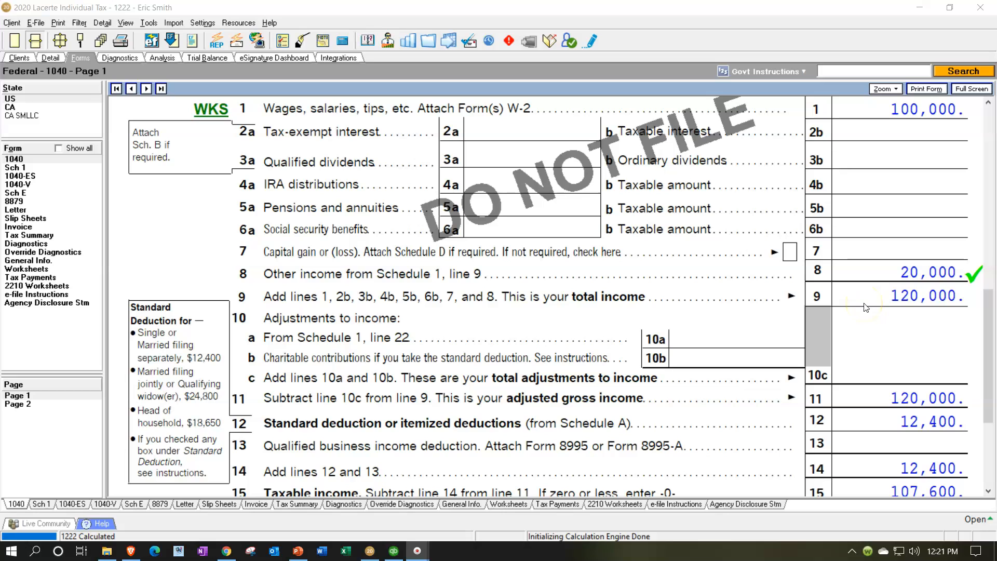
scroll(866, 307, down, 3)
click(852, 330)
click(852, 338)
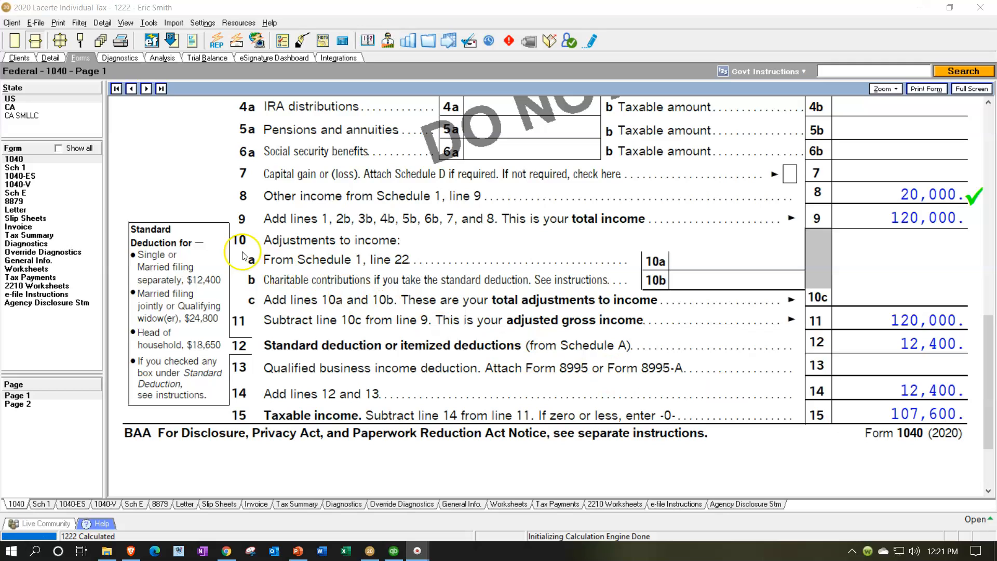
- Open Schedule E for the residential rental property and examine its rents, expenses and net income lines
click(36, 194)
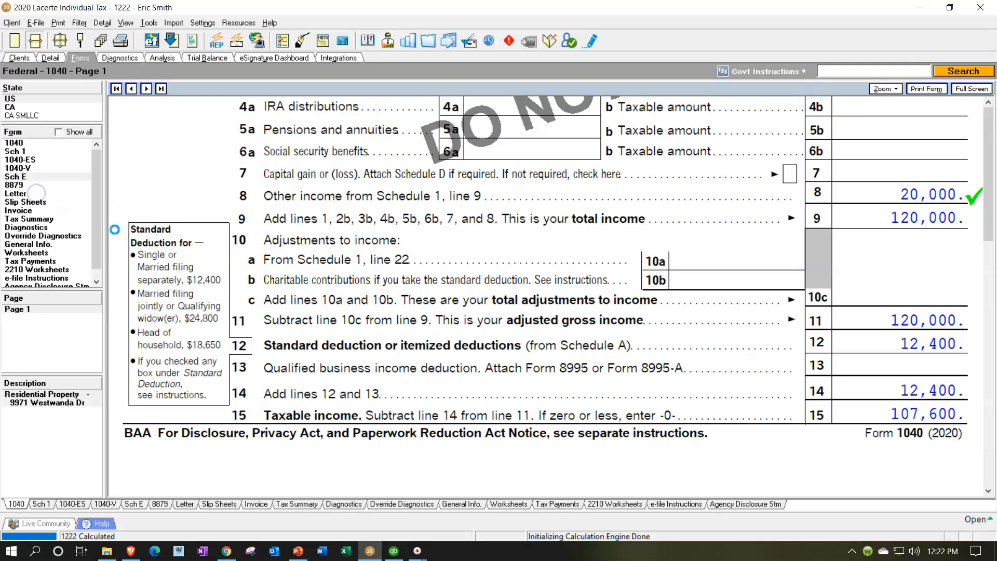
scroll(532, 344, up, 3)
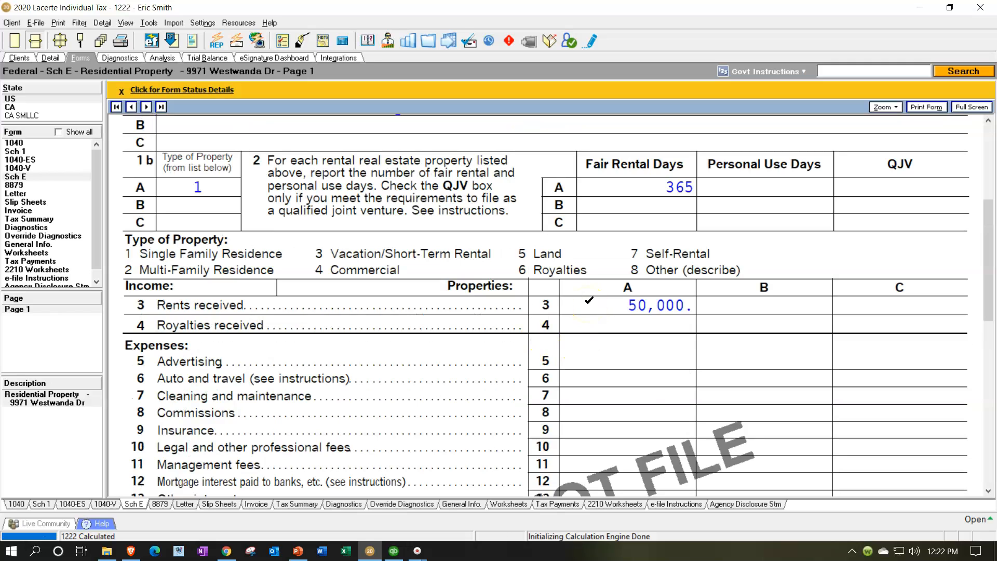
scroll(588, 302, down, 4)
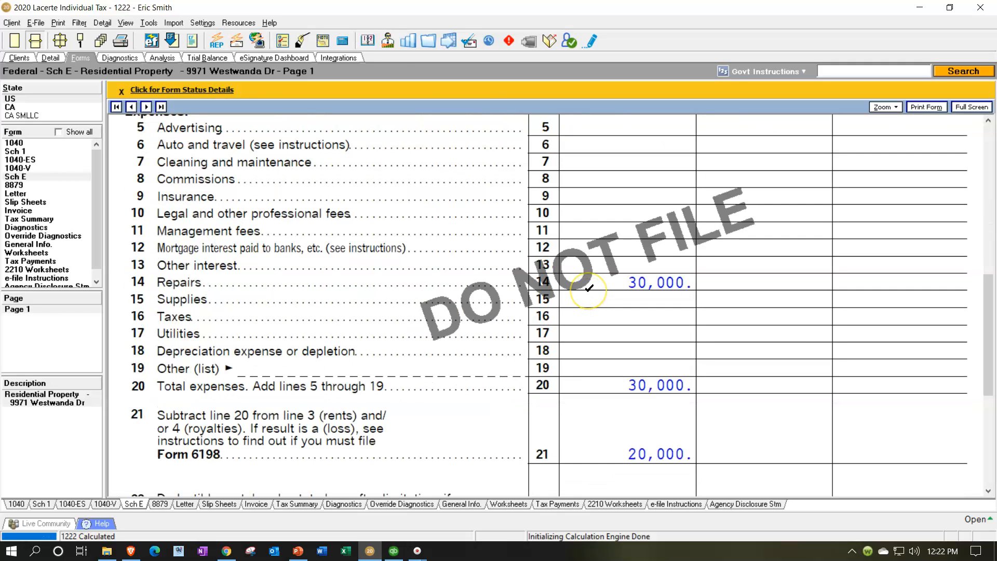
scroll(588, 289, down, 3)
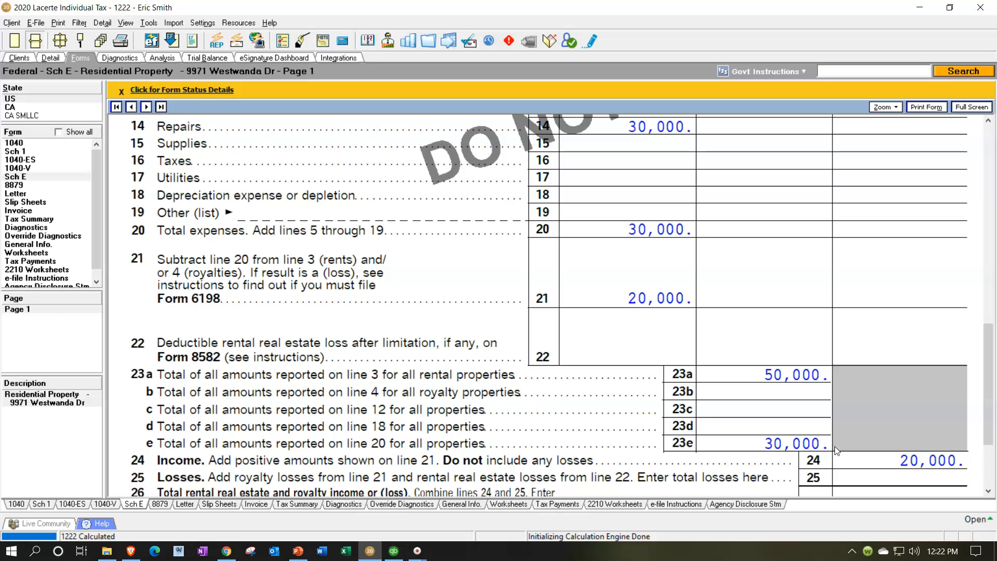
scroll(834, 447, up, 6)
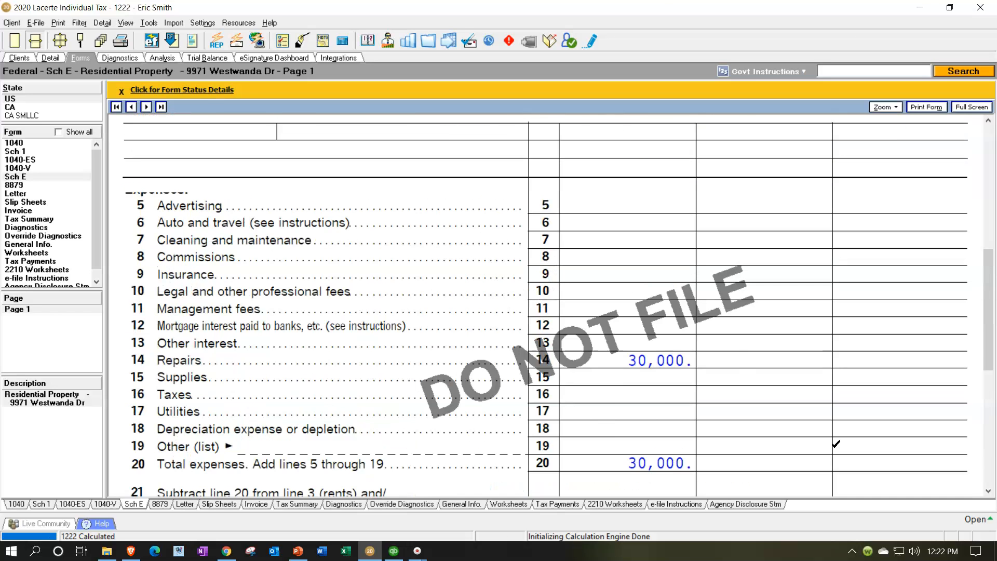
scroll(835, 445, up, 5)
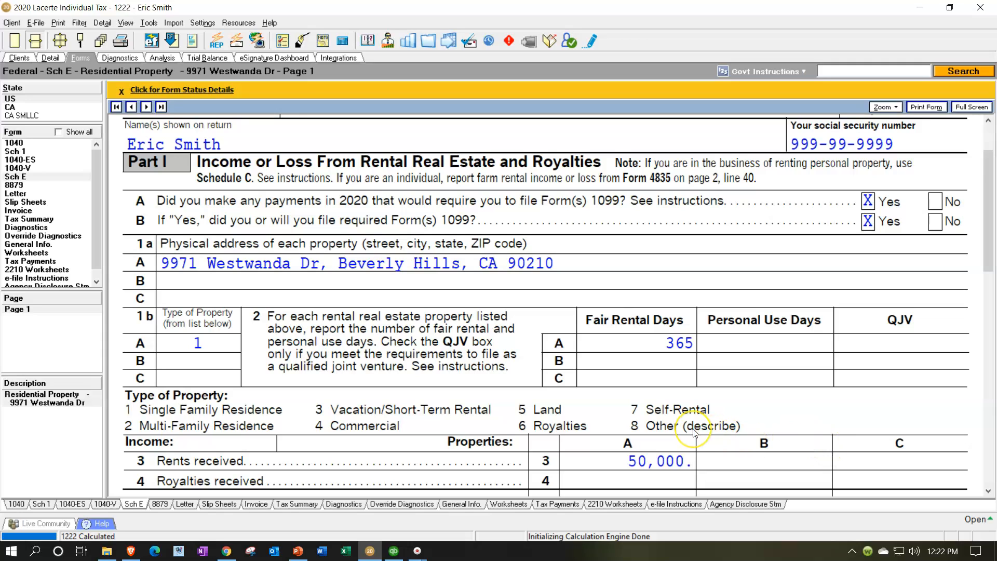
scroll(694, 432, down, 3)
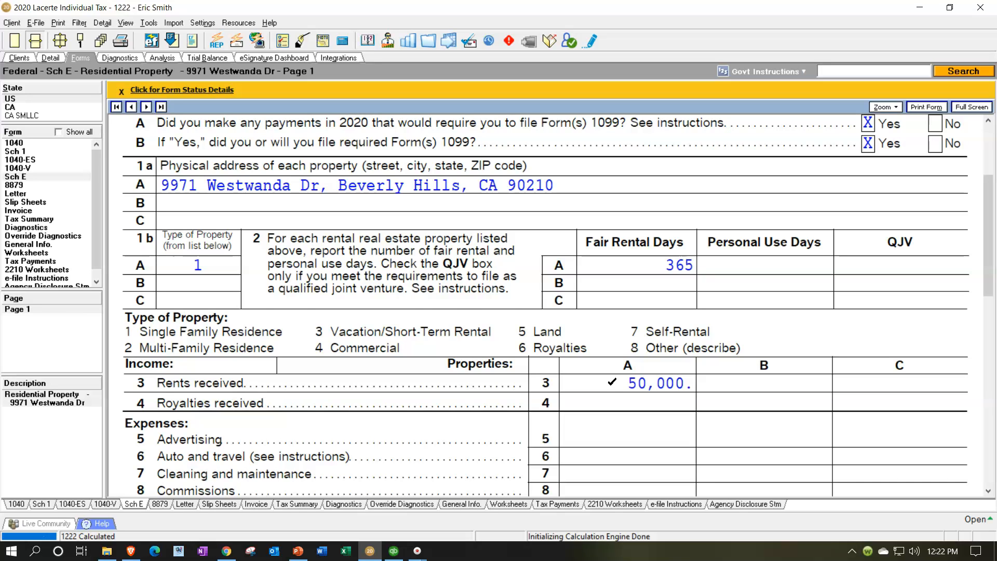
scroll(612, 382, down, 3)
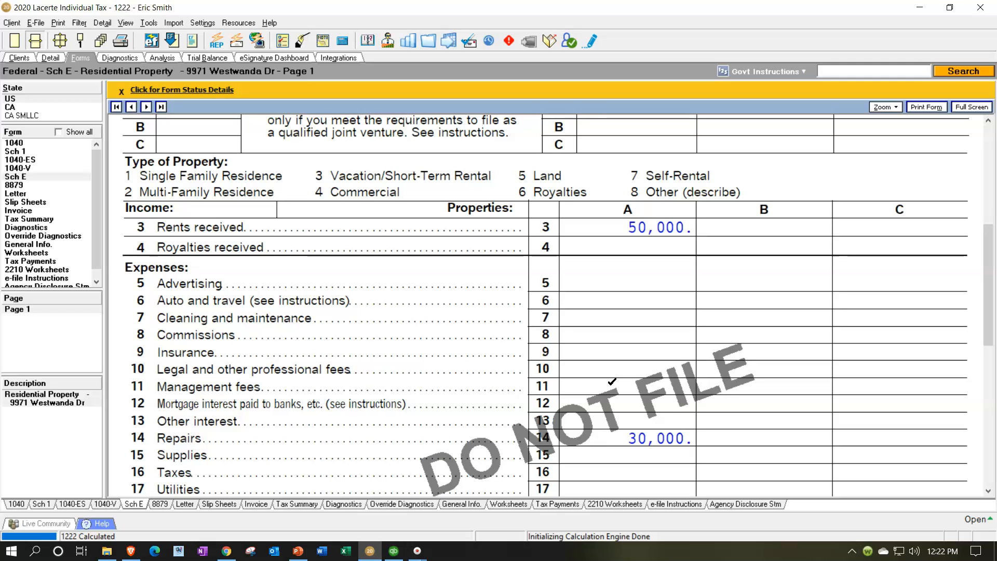
click(567, 413)
- Open Calculator, switch it to its compact always-on-top view, and place it over the Schedule E line descriptions
key(XF86Calculator)
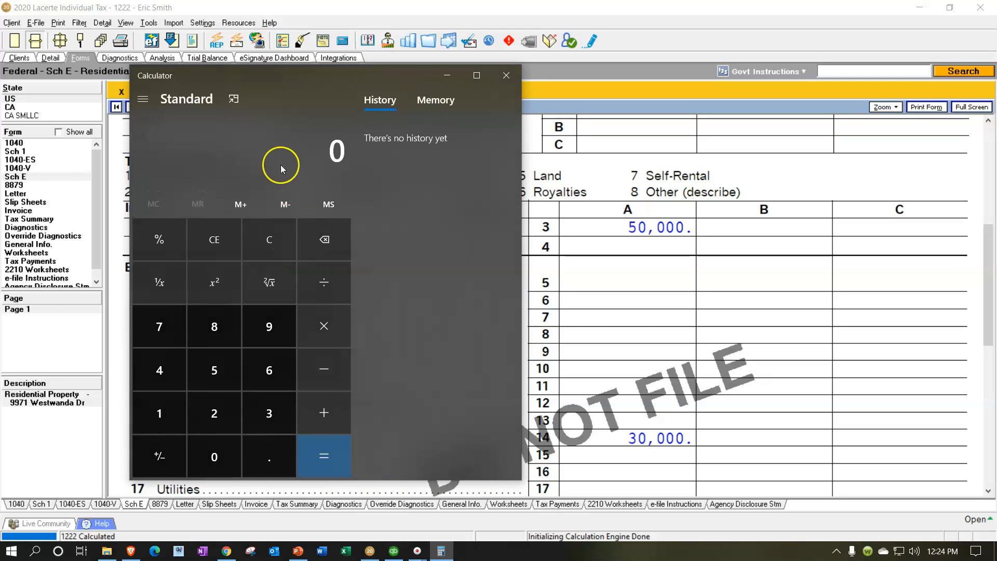
click(233, 97)
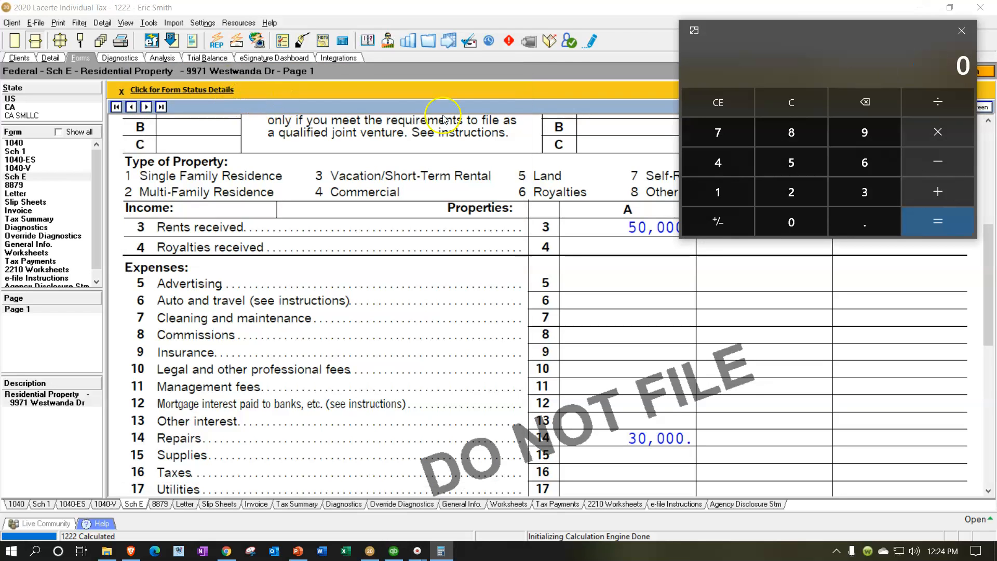
drag(760, 33, 274, 134)
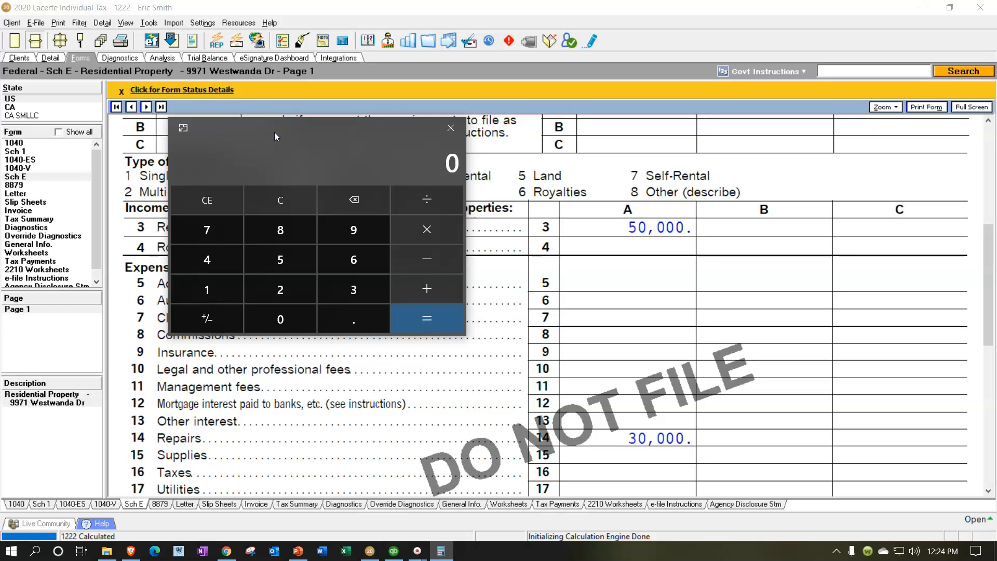
- Calculate 100 divided by 1000 and move the calculator off the Schedule E form
click(213, 289)
double_click(294, 317)
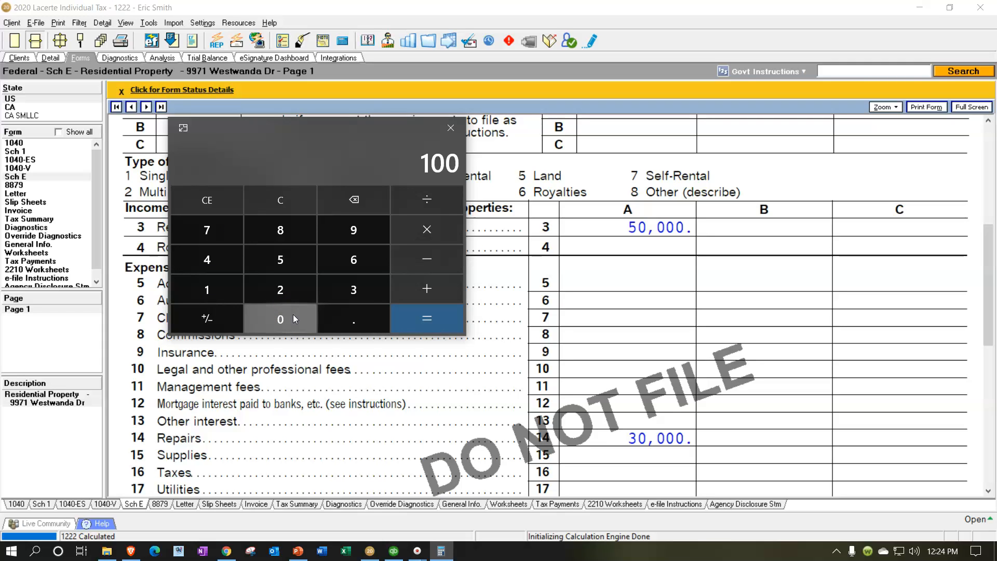
click(434, 208)
text(1000)
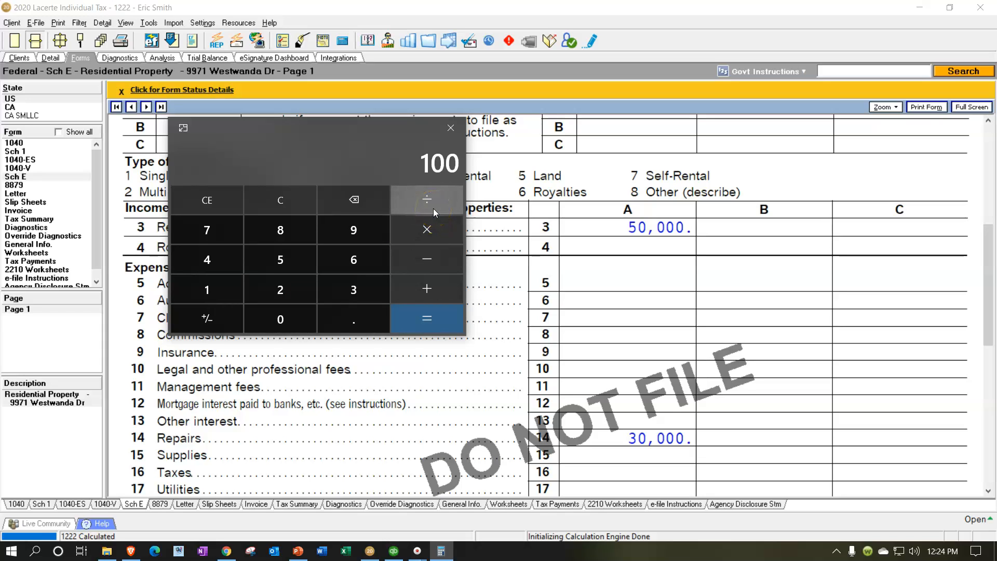
key(Return)
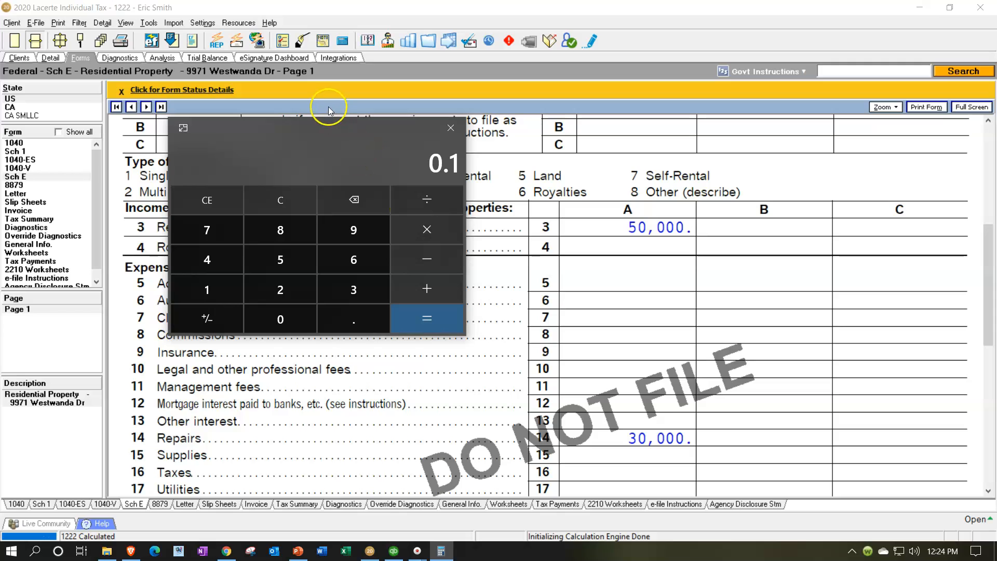
drag(313, 127, 426, 0)
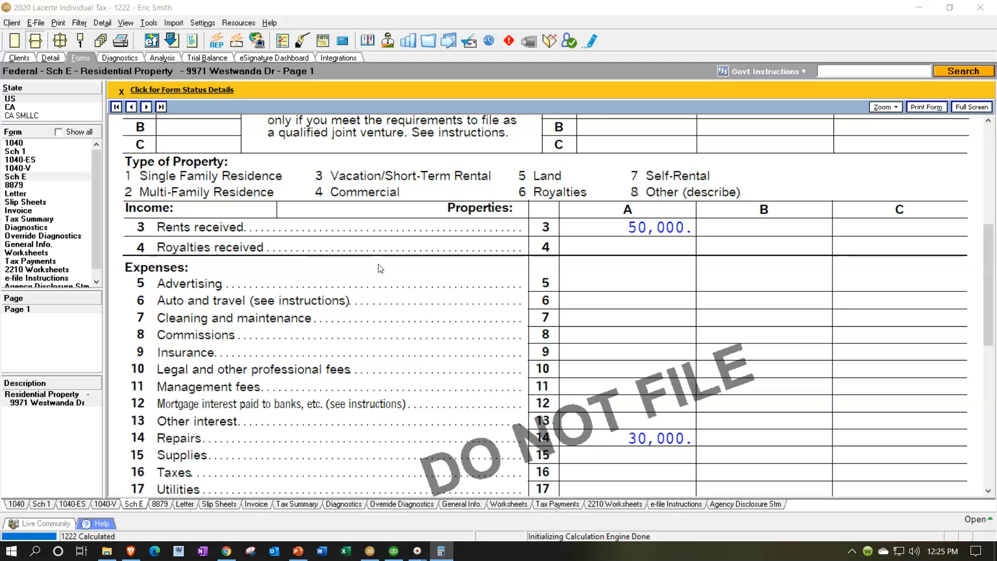
click(370, 307)
drag(551, 1, 526, 0)
- Tick off Schedule E expense lines 5 through 18 in property column A, from Advertising to Depreciation expense or depletion
scroll(426, 362, down, 3)
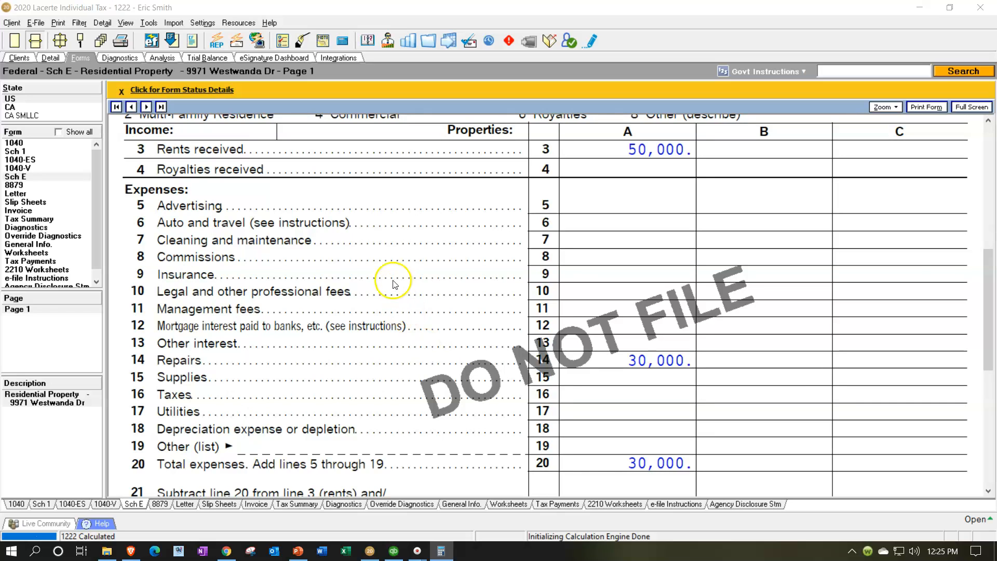
click(607, 201)
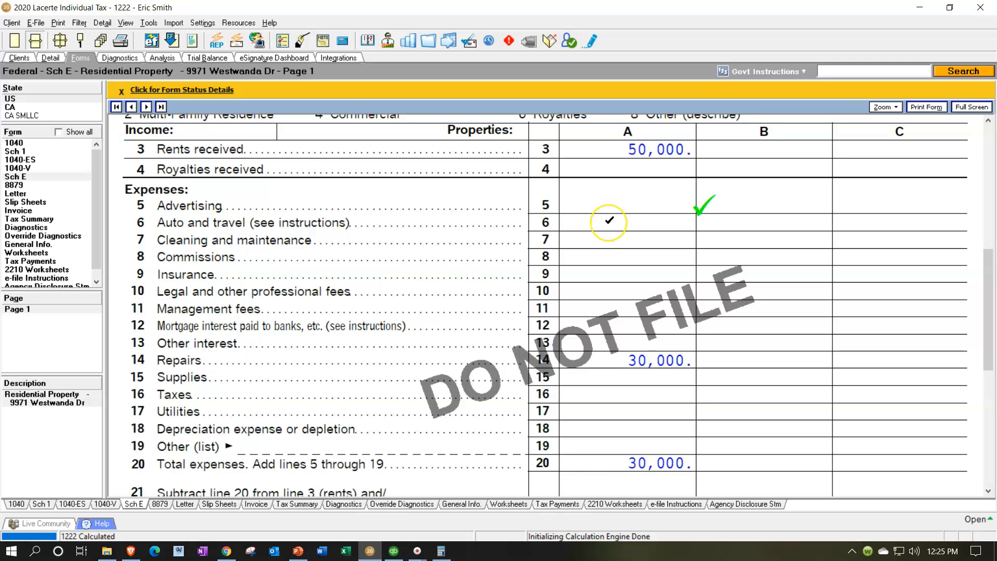
click(609, 220)
click(606, 240)
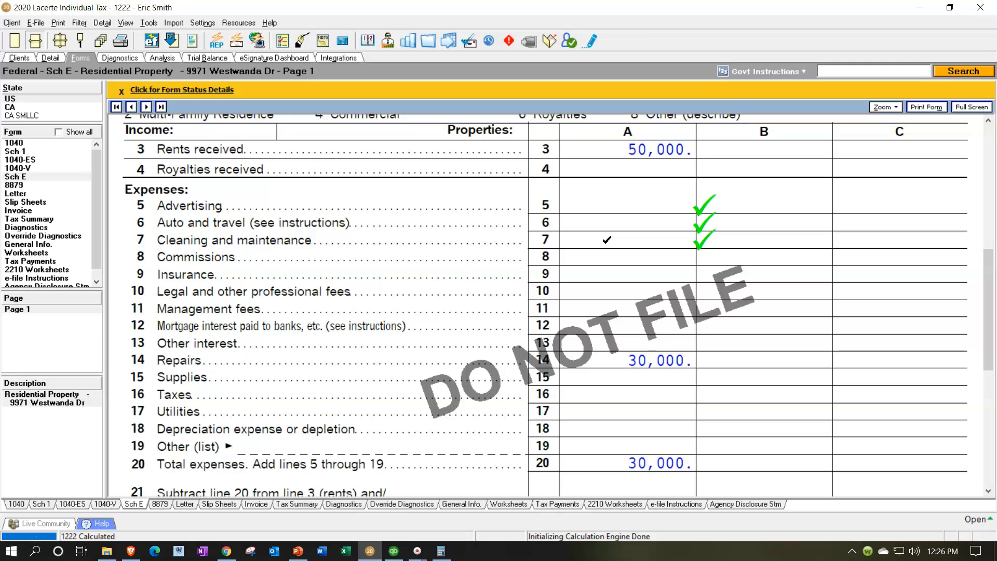
click(612, 258)
click(613, 274)
click(615, 282)
click(616, 290)
click(617, 304)
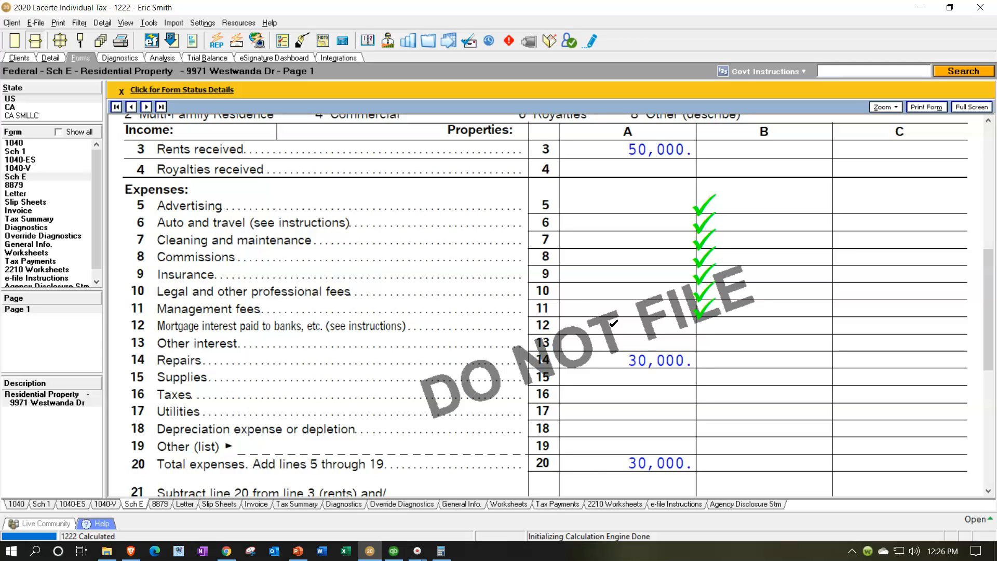
click(614, 323)
click(611, 338)
click(607, 357)
click(603, 374)
click(603, 377)
click(601, 390)
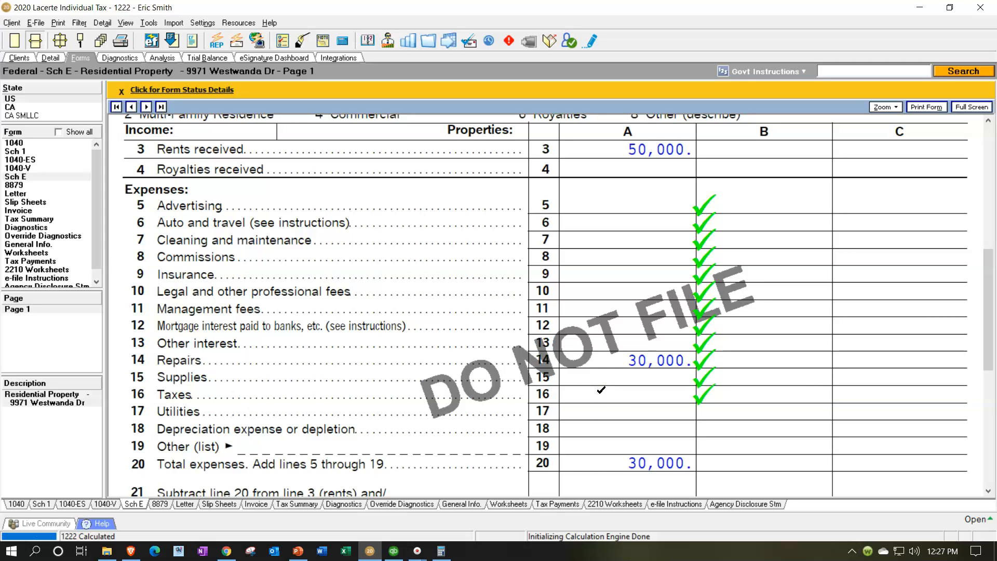
click(601, 411)
click(602, 426)
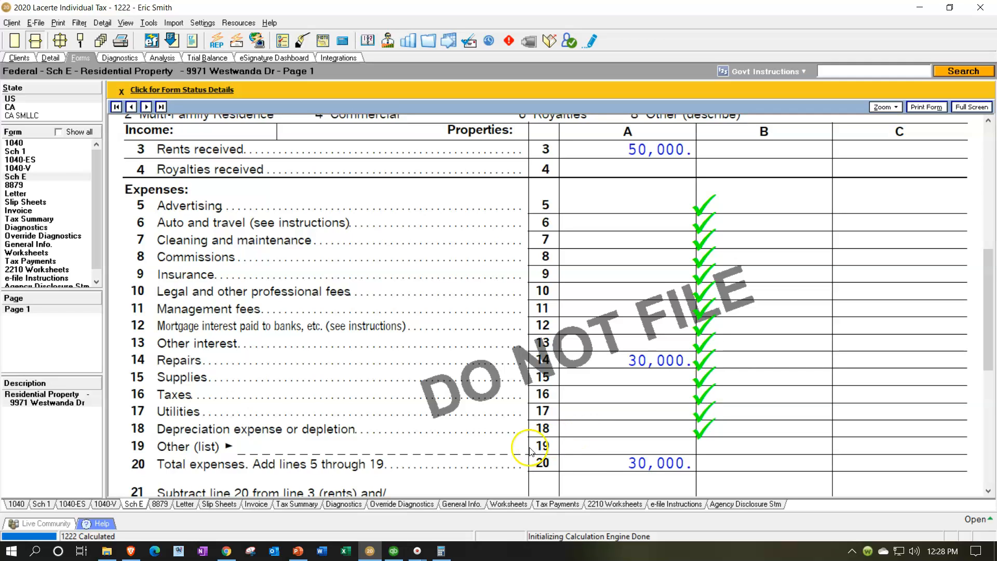
- Switch to QuickBooks Desktop and enable class tracking for transactions in the company-wide accounting preferences
click(395, 551)
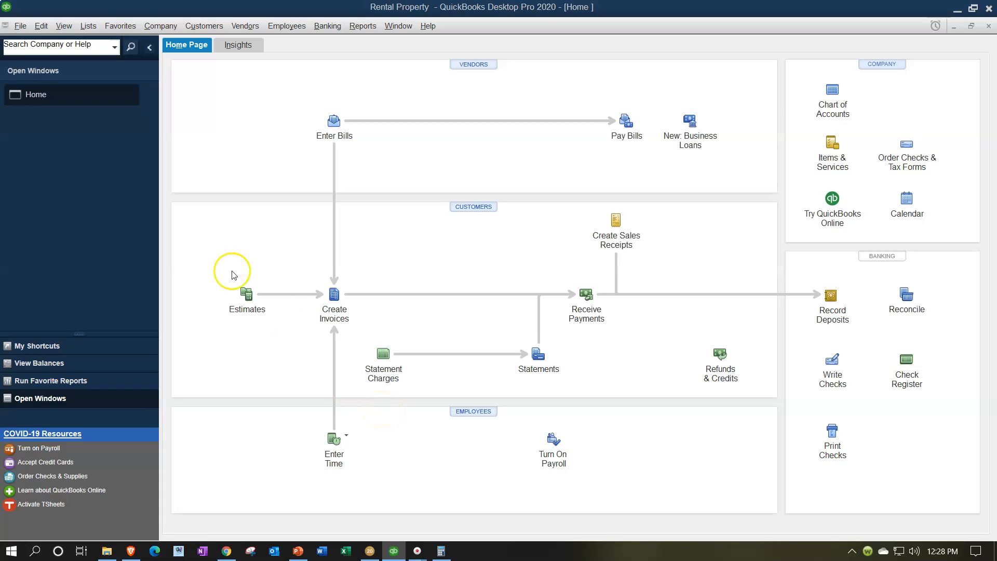
click(41, 26)
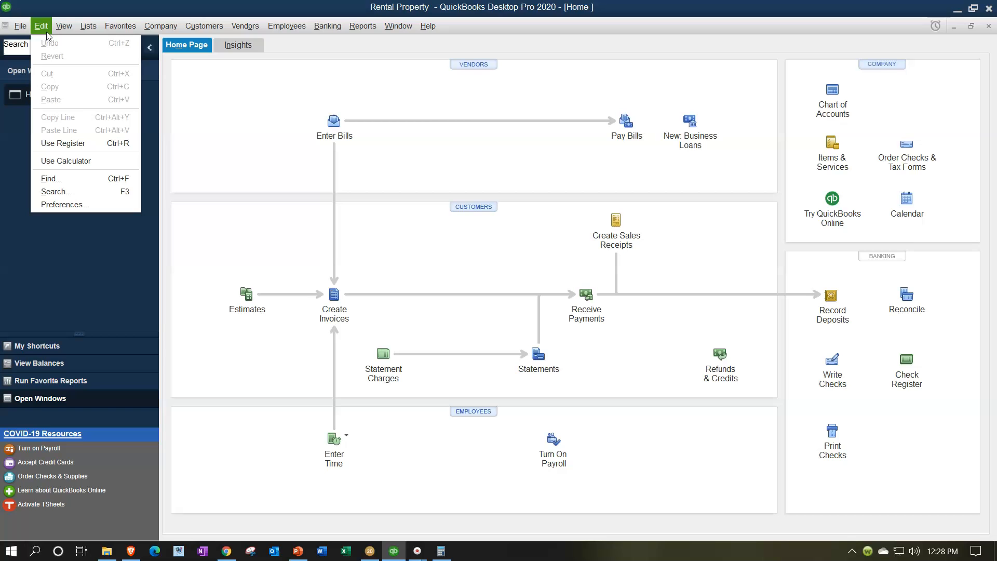
click(67, 205)
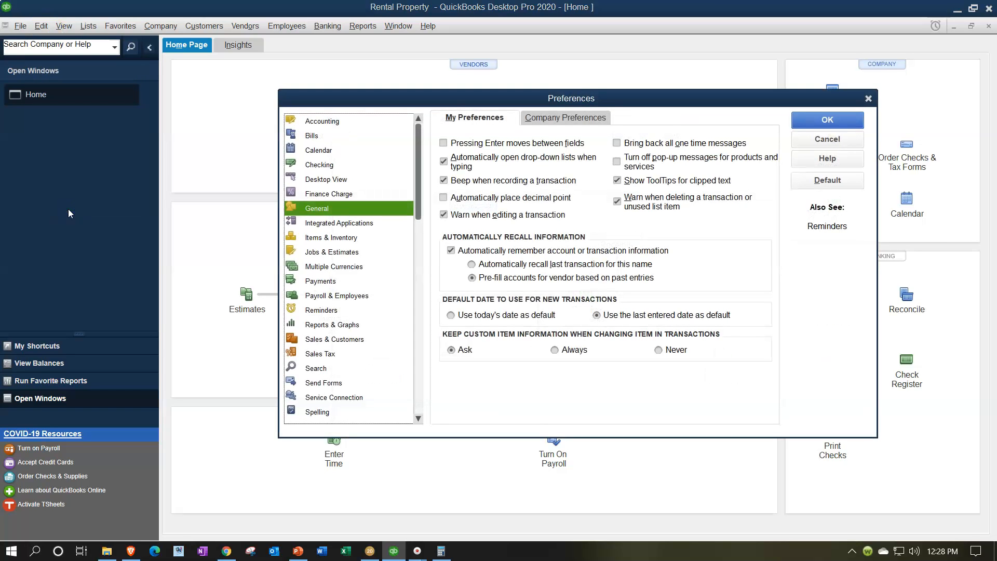
click(330, 124)
click(564, 124)
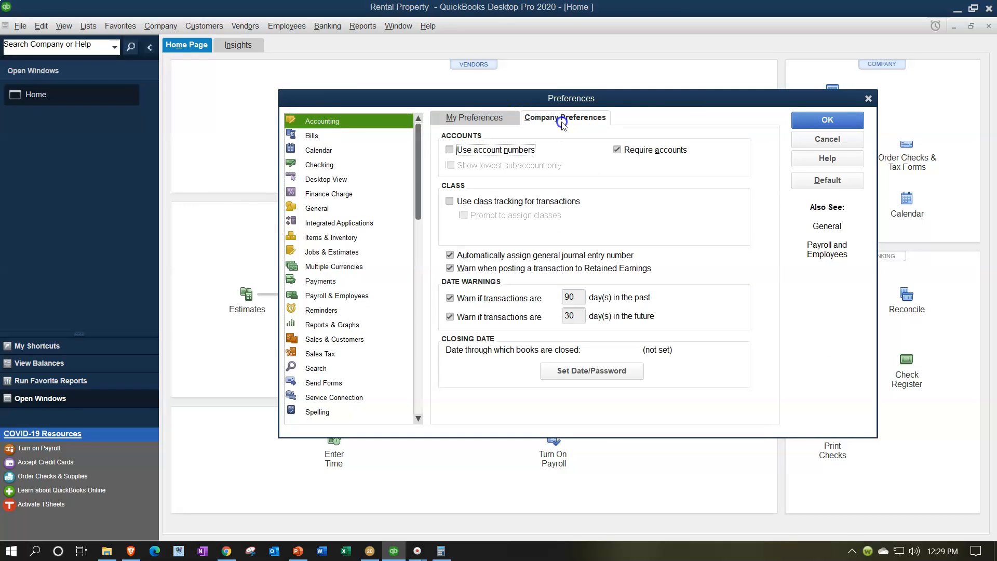
click(449, 201)
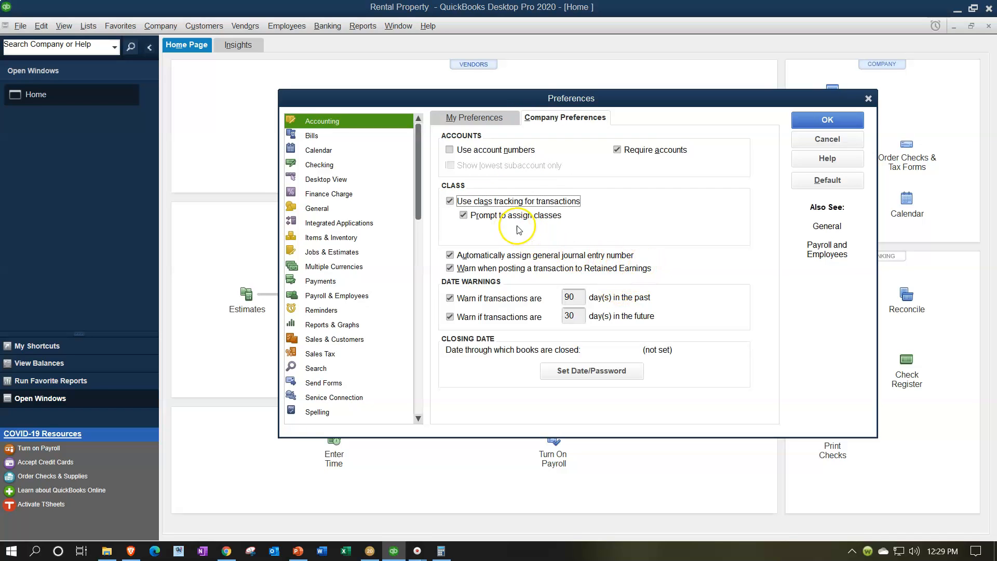
click(829, 122)
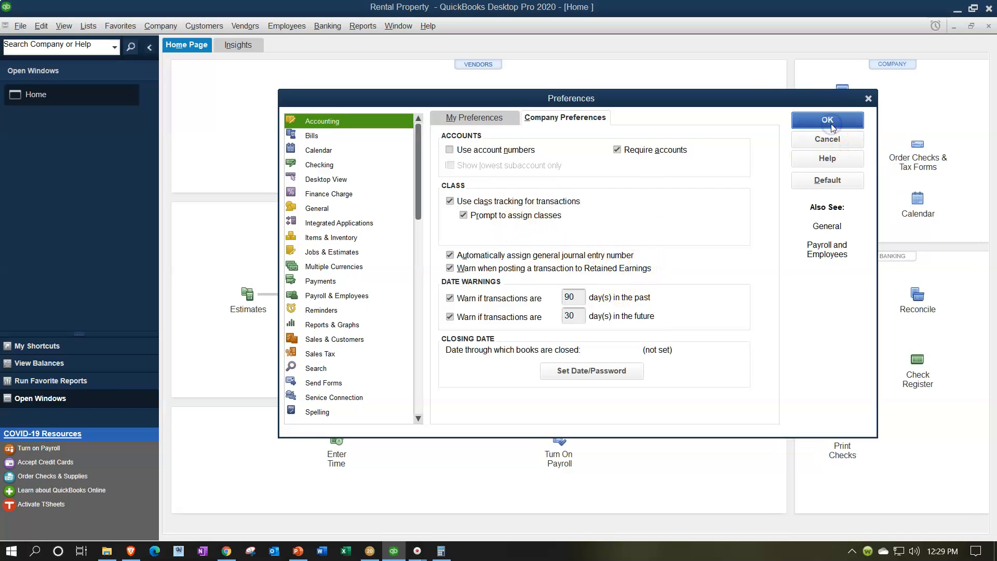
click(554, 160)
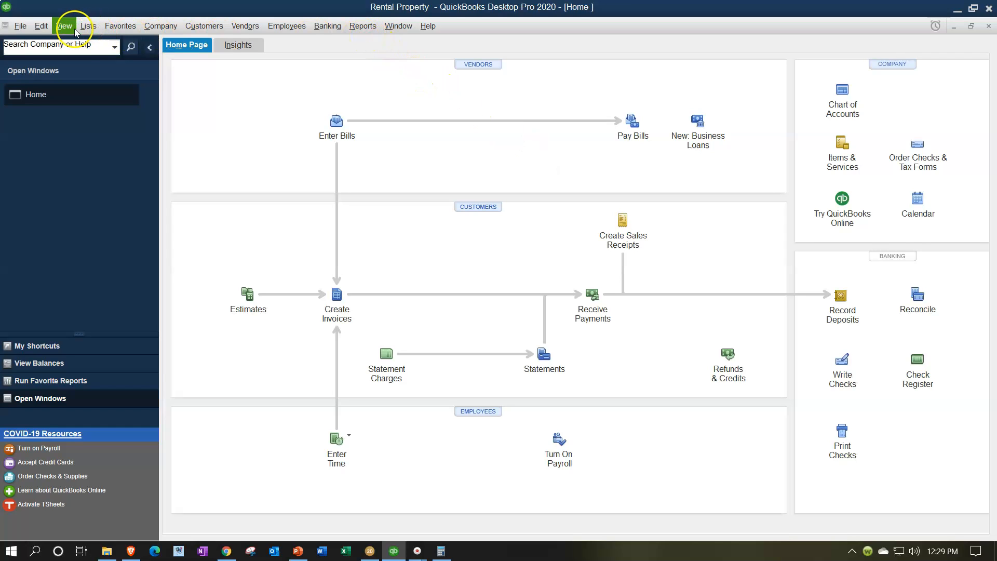
- Open the Chart of Accounts to review the accounts, and open the Class List
click(41, 26)
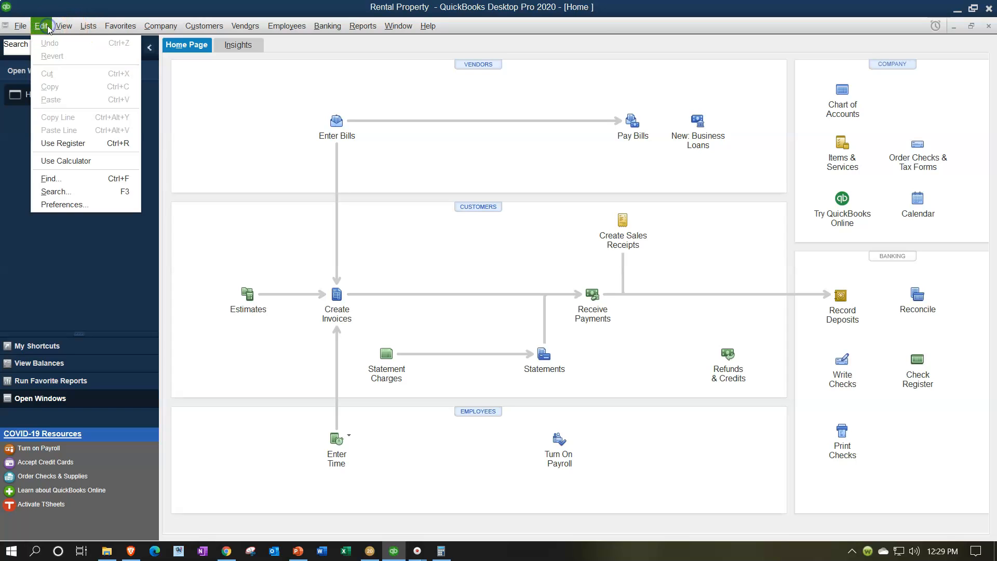
click(86, 26)
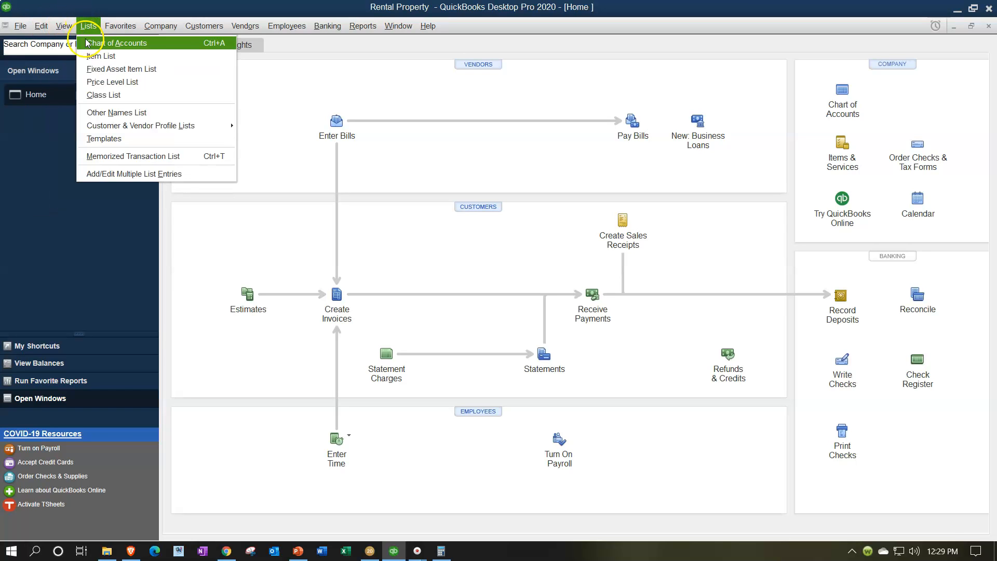
click(86, 42)
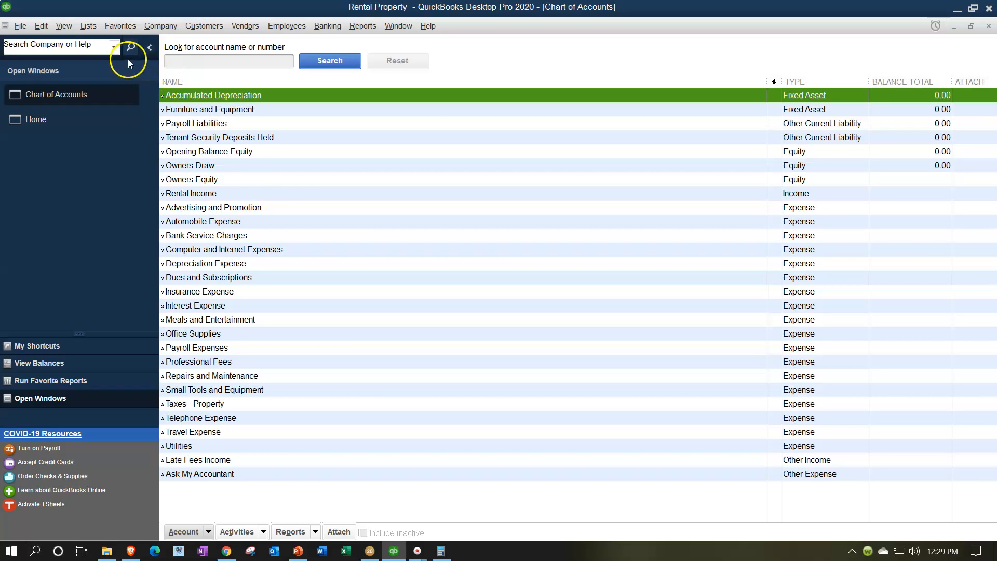
click(86, 30)
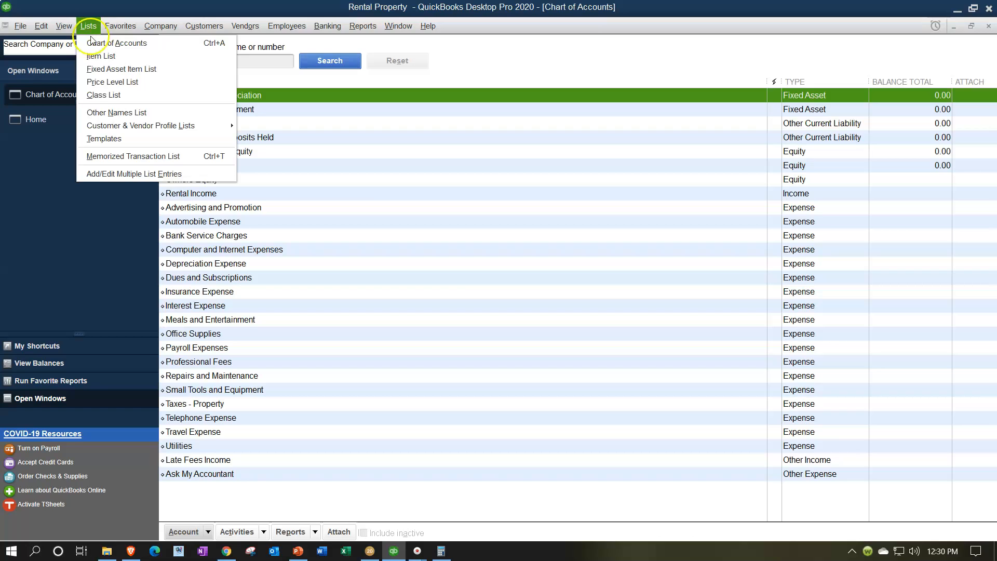
click(104, 96)
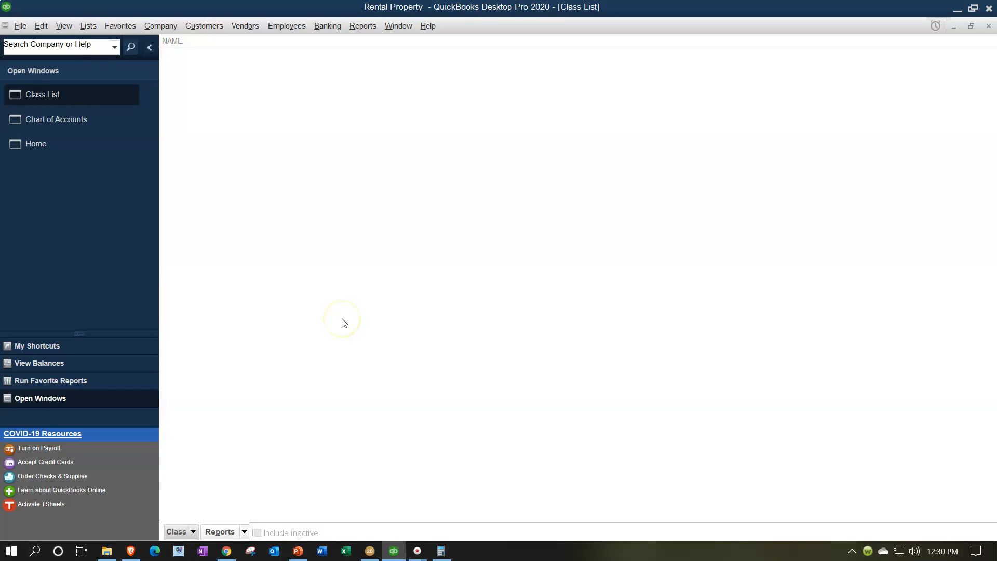
- Add two new classes named B and P to the Class List, and close the list
click(191, 533)
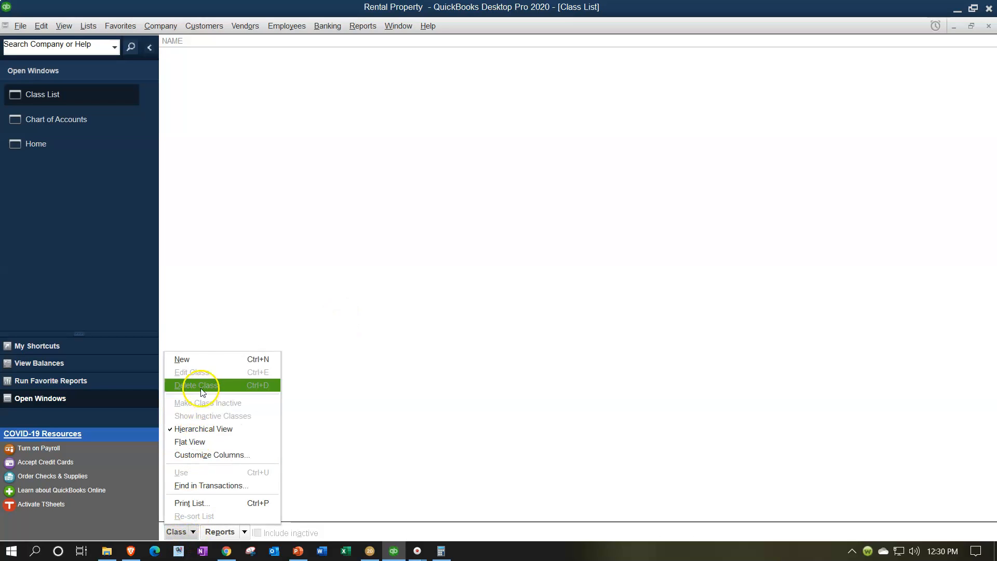
click(200, 360)
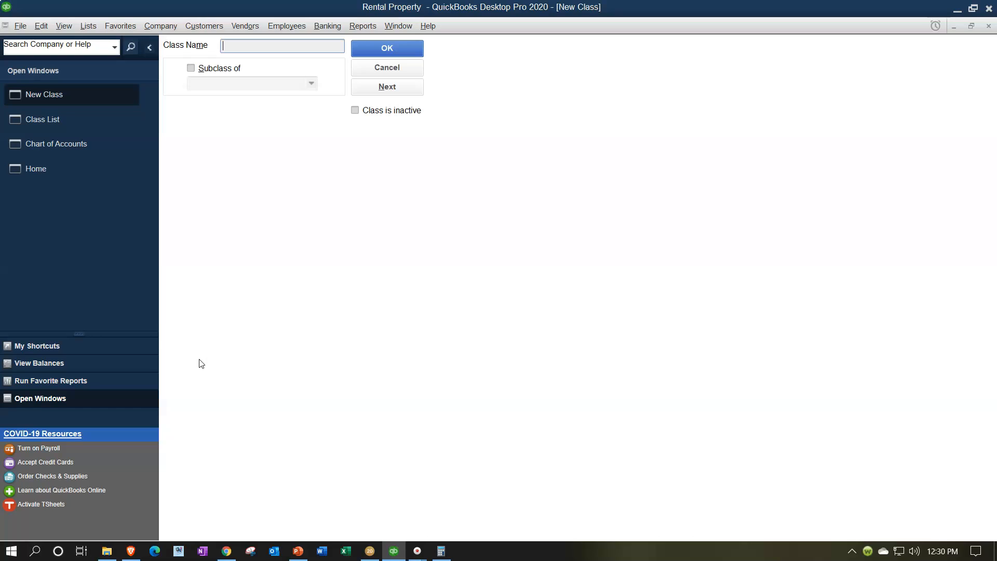
text(B)
click(387, 48)
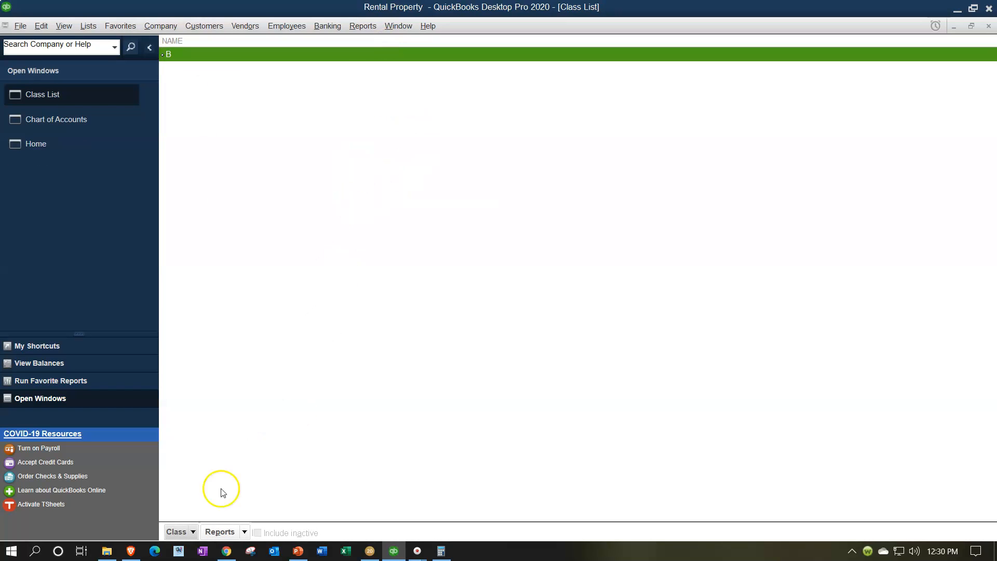
click(191, 532)
click(192, 361)
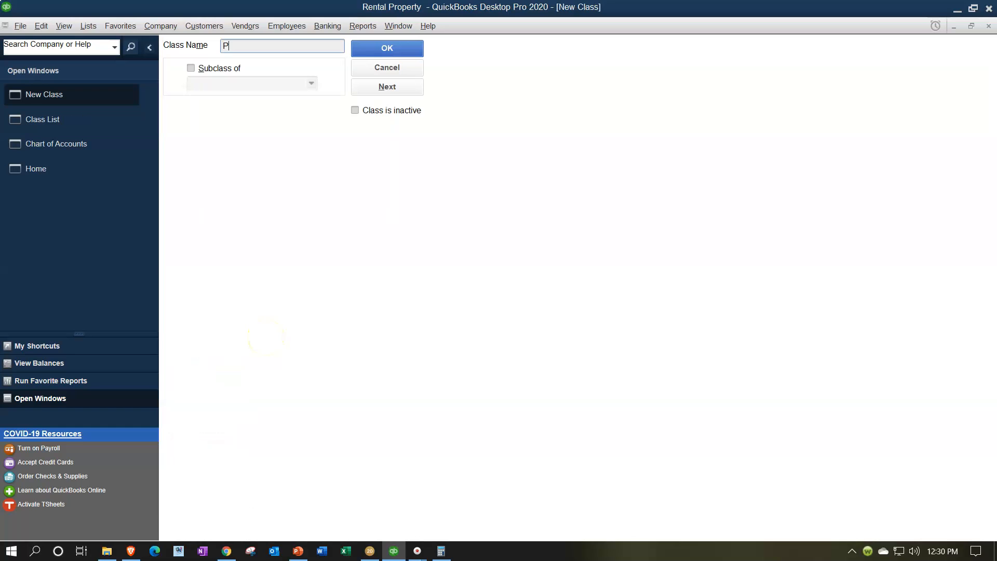
click(387, 48)
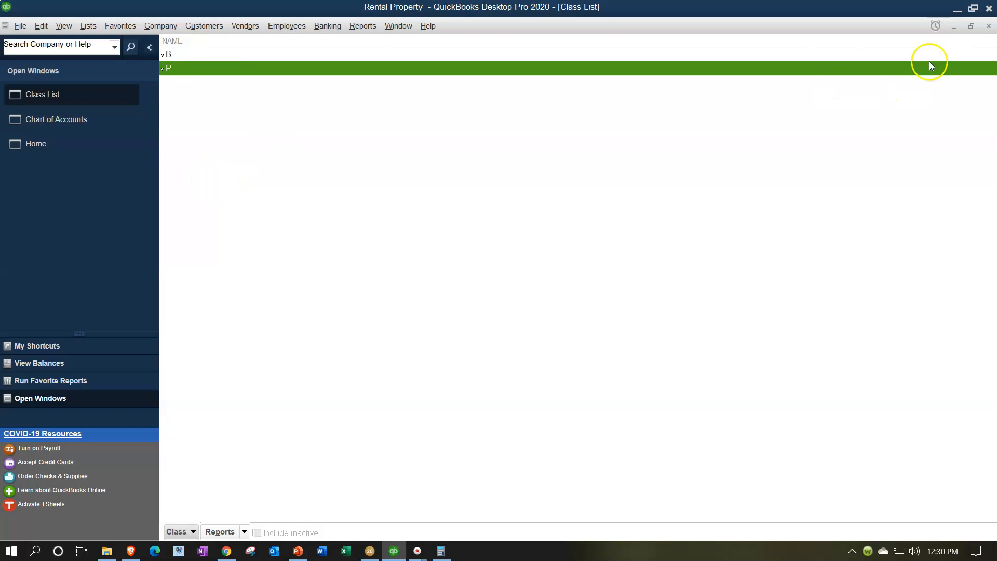
click(988, 30)
click(322, 52)
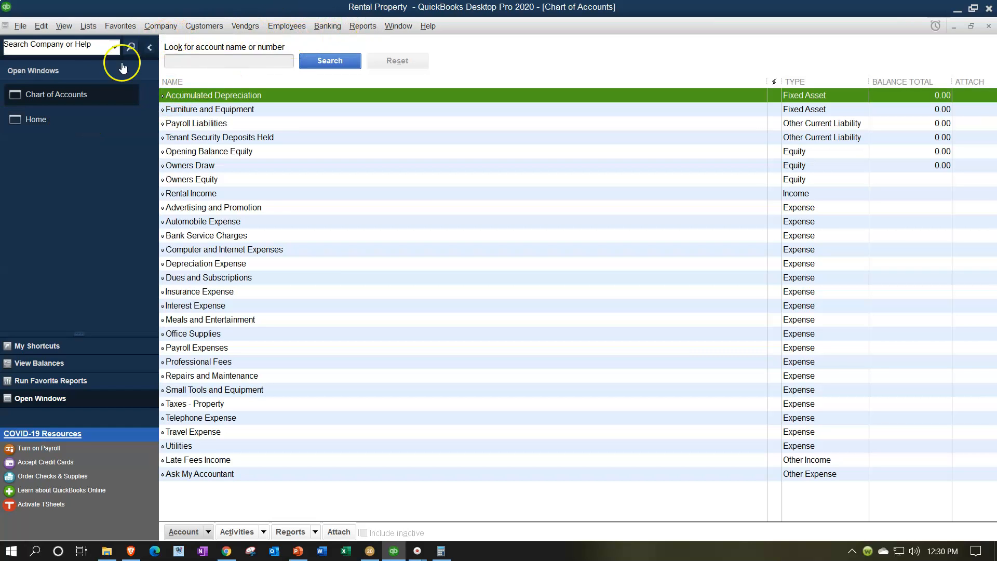
click(49, 119)
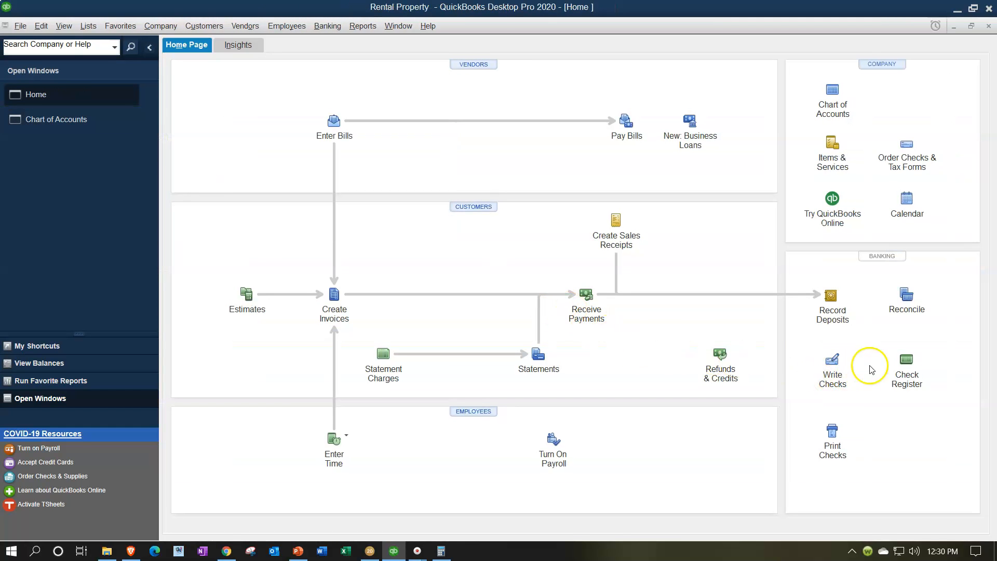
click(906, 362)
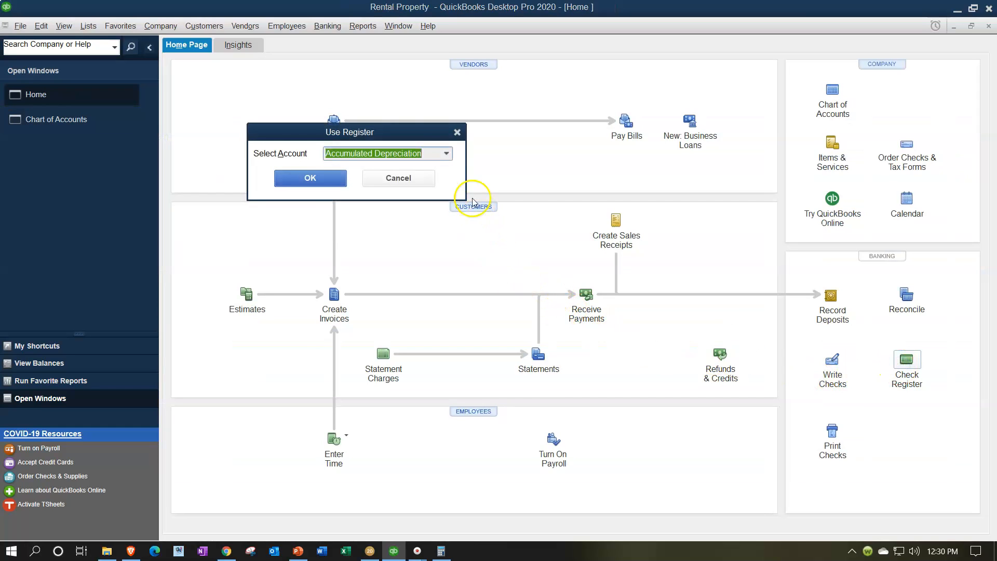
click(446, 154)
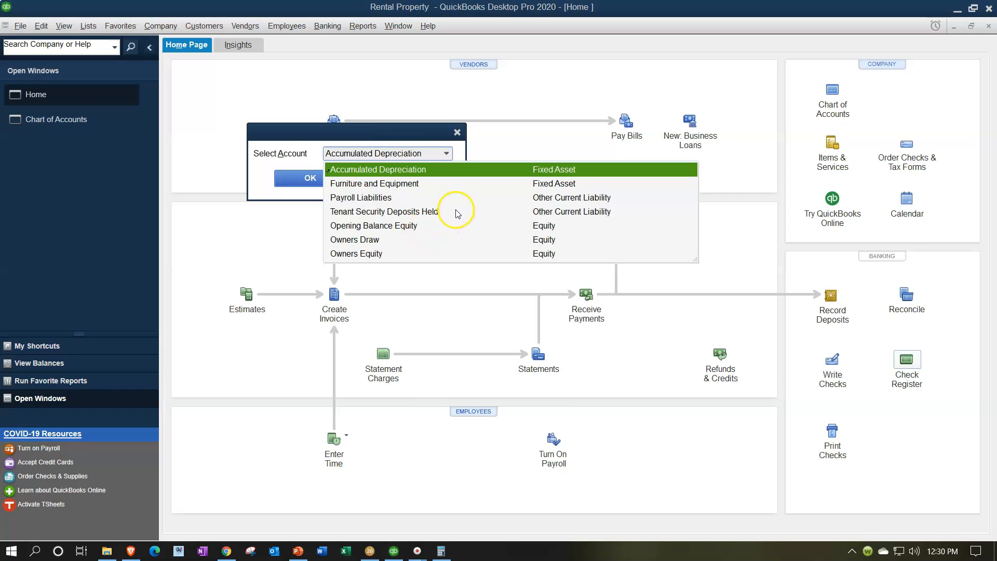
click(457, 133)
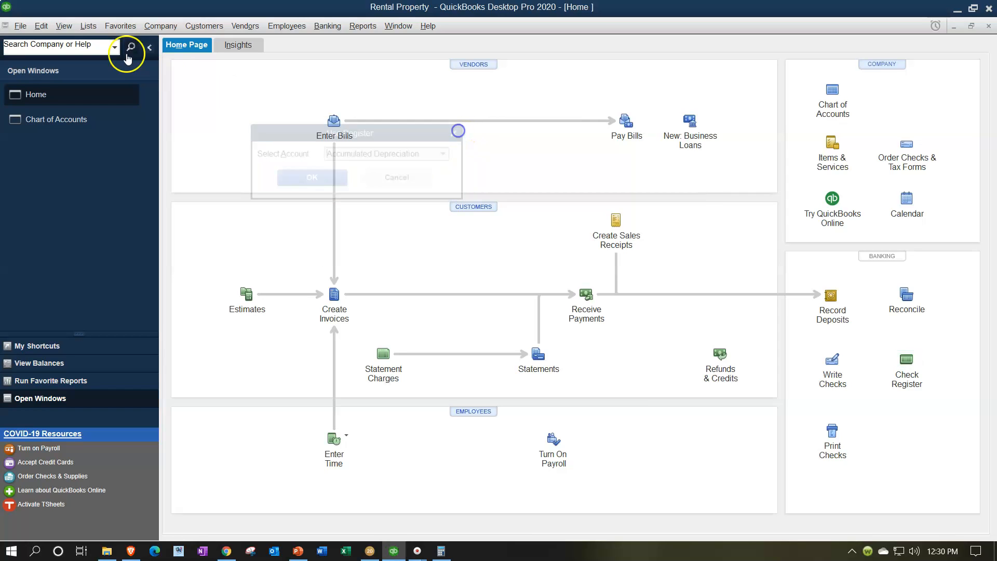
- Go to the Chart of Accounts and begin a new account of type Bank
click(87, 27)
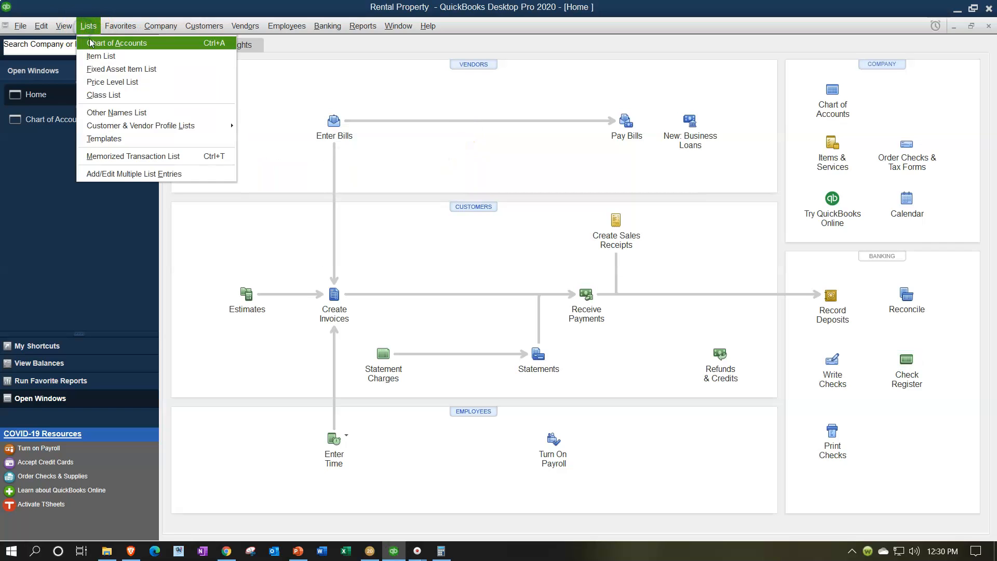
click(117, 43)
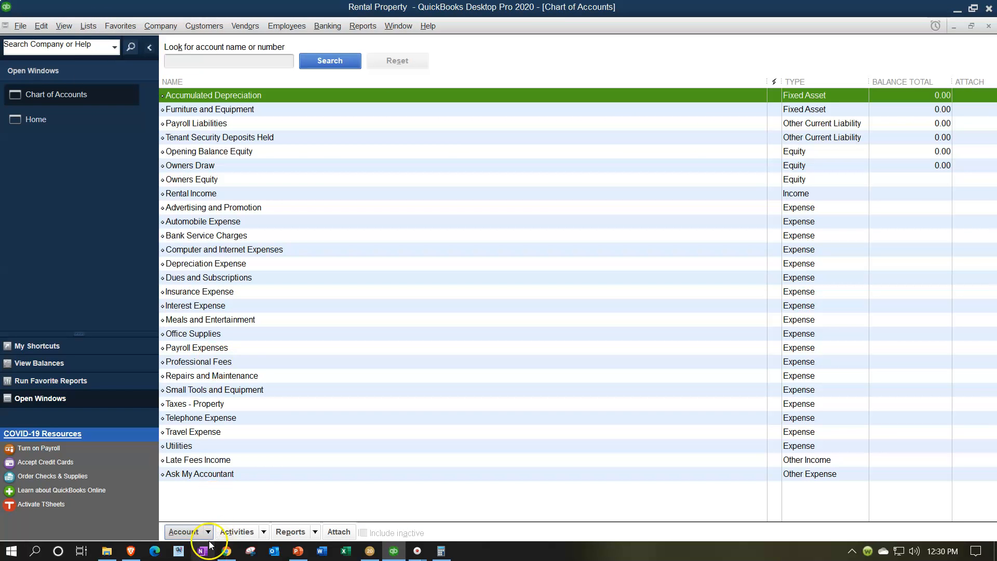
click(208, 532)
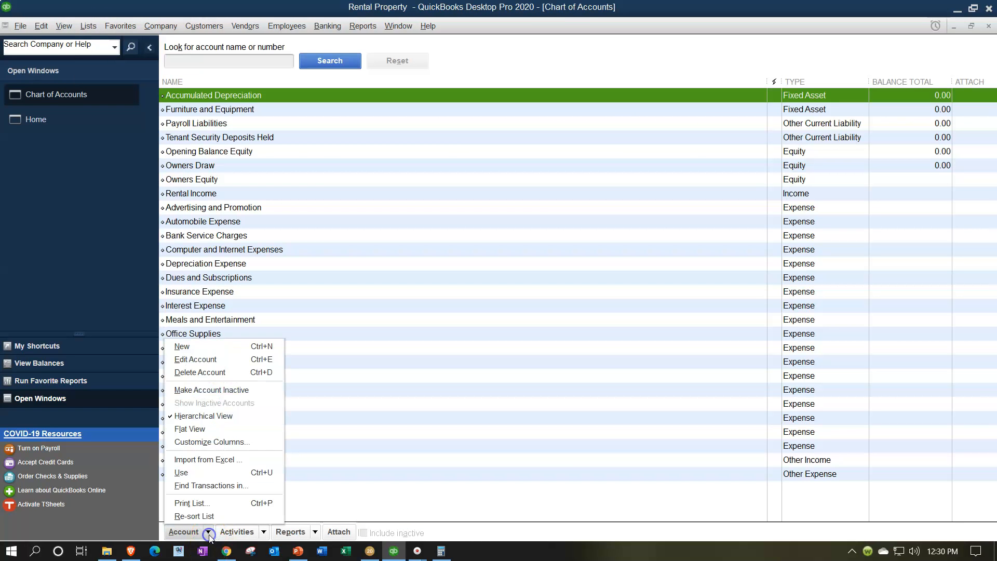
click(193, 347)
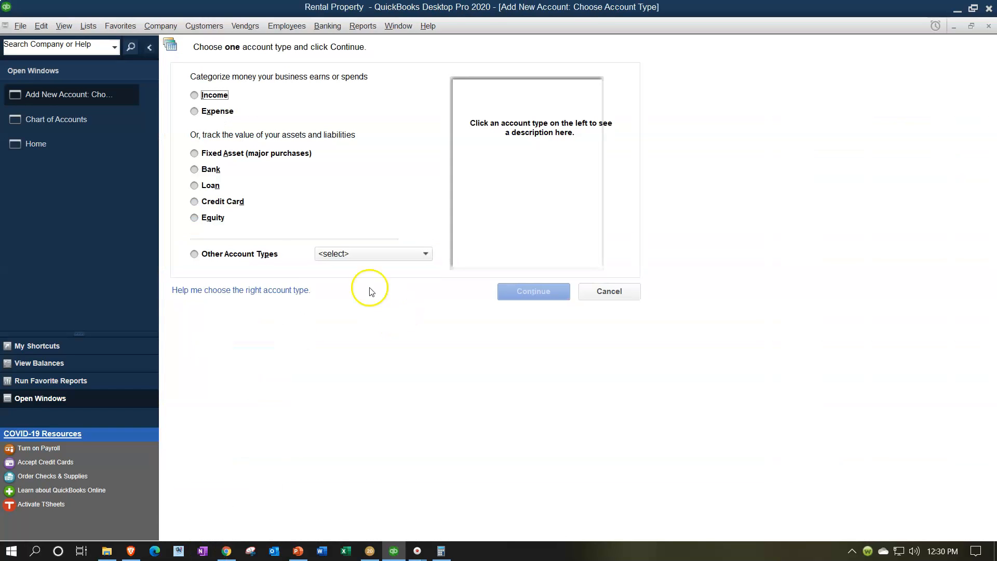
click(218, 173)
click(532, 295)
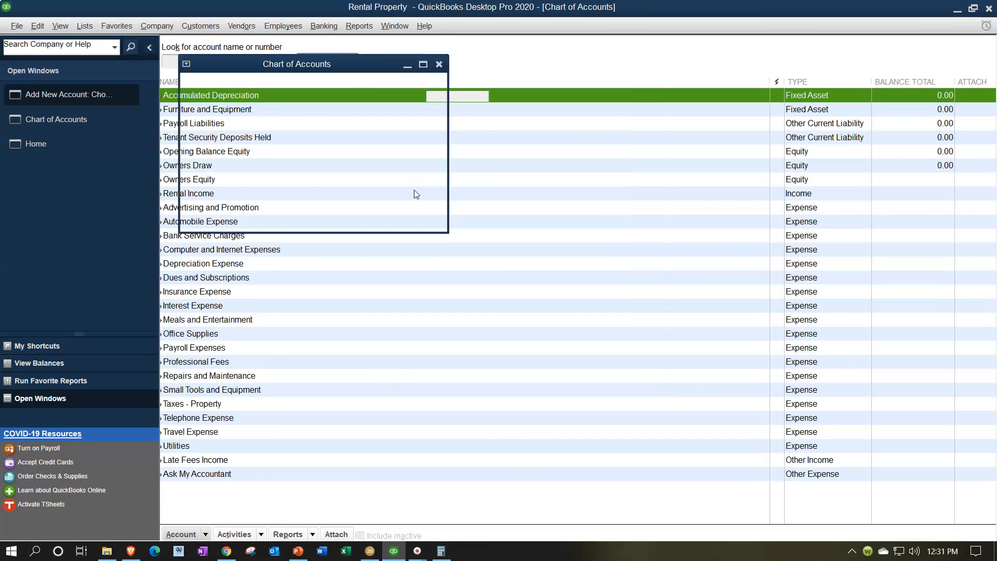
- Name the new bank account Checking, save it, and dismiss the bank feed setup offer
text(Chekcing)
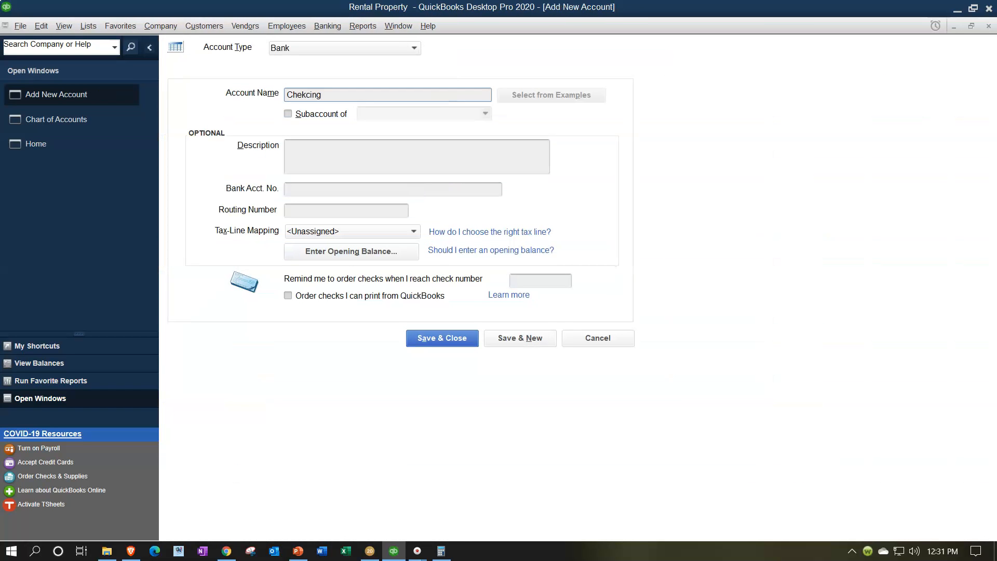
key(BackSpace)
key(BackSpace)
text(cking)
key(Tab)
click(437, 345)
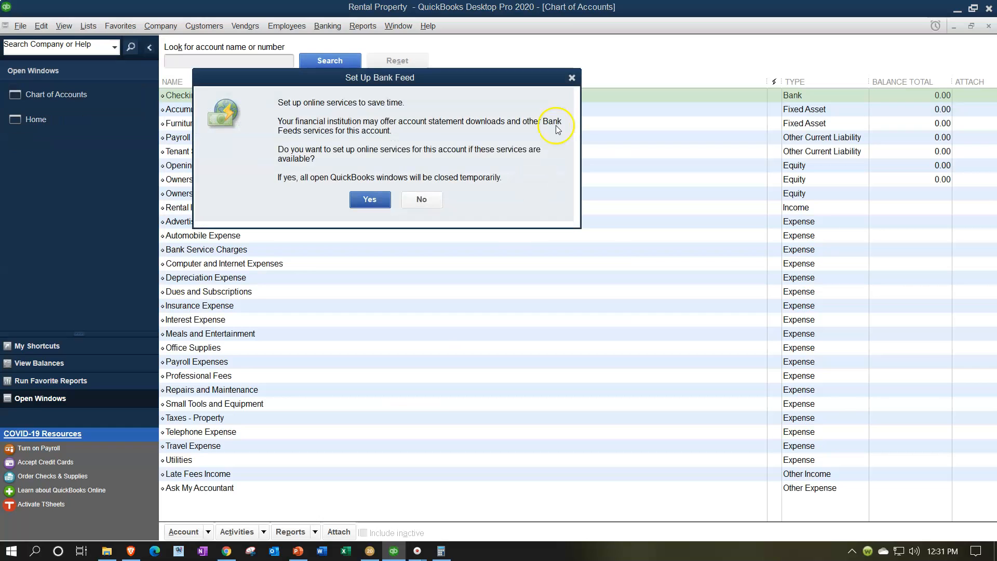
click(571, 77)
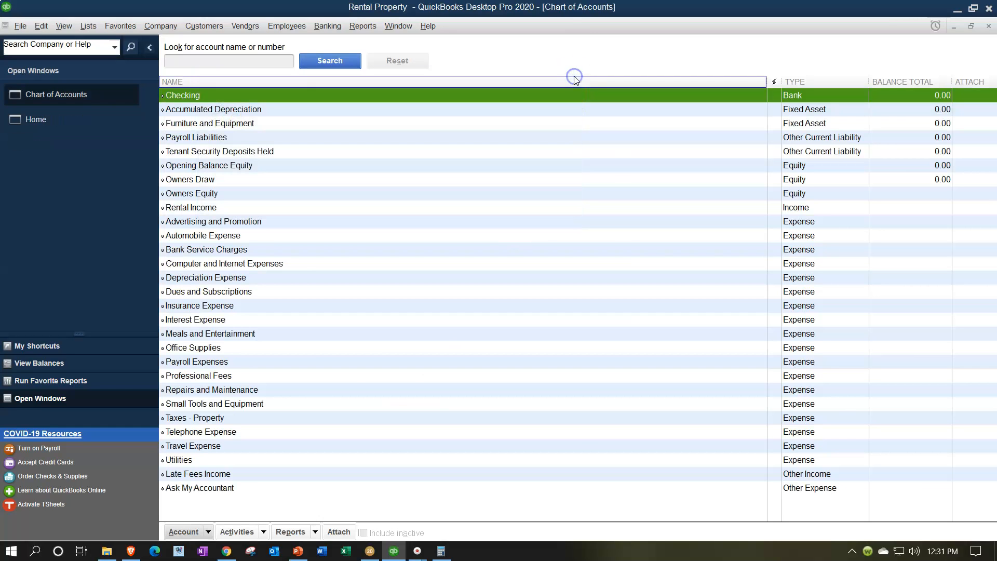
- Start a new check from the Checking account and assign its first expense line to Advertising and Promotion
click(39, 124)
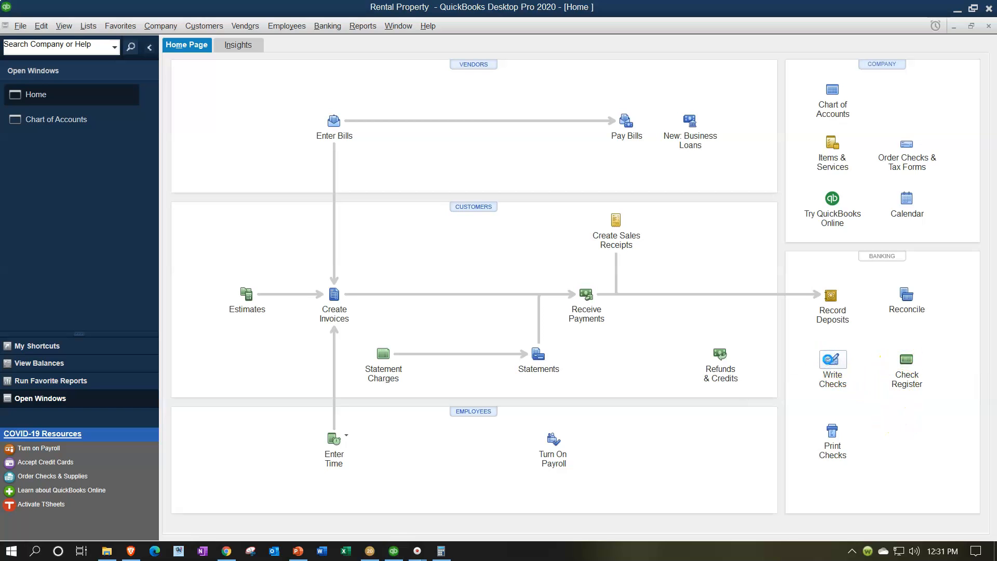
click(832, 360)
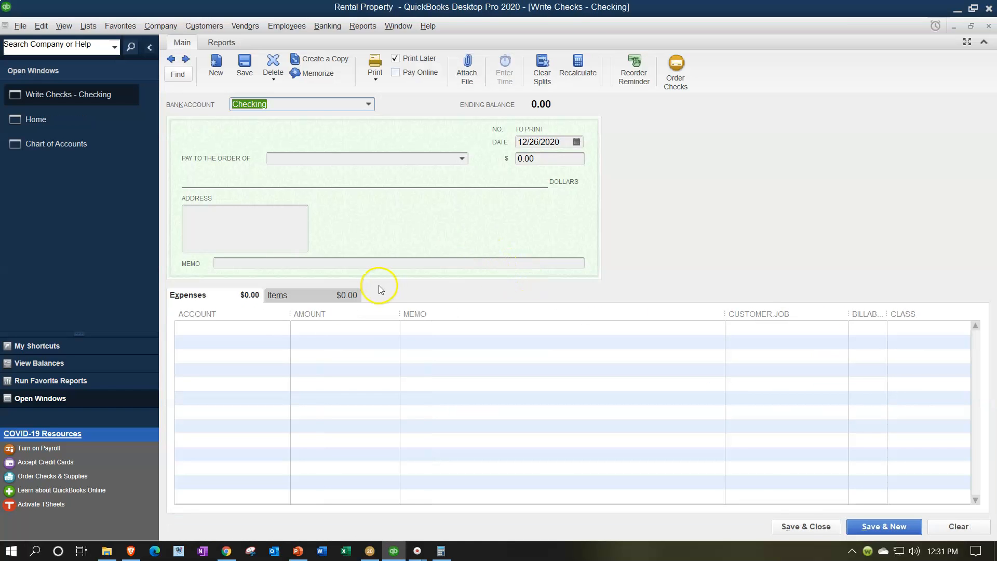
click(280, 330)
click(284, 328)
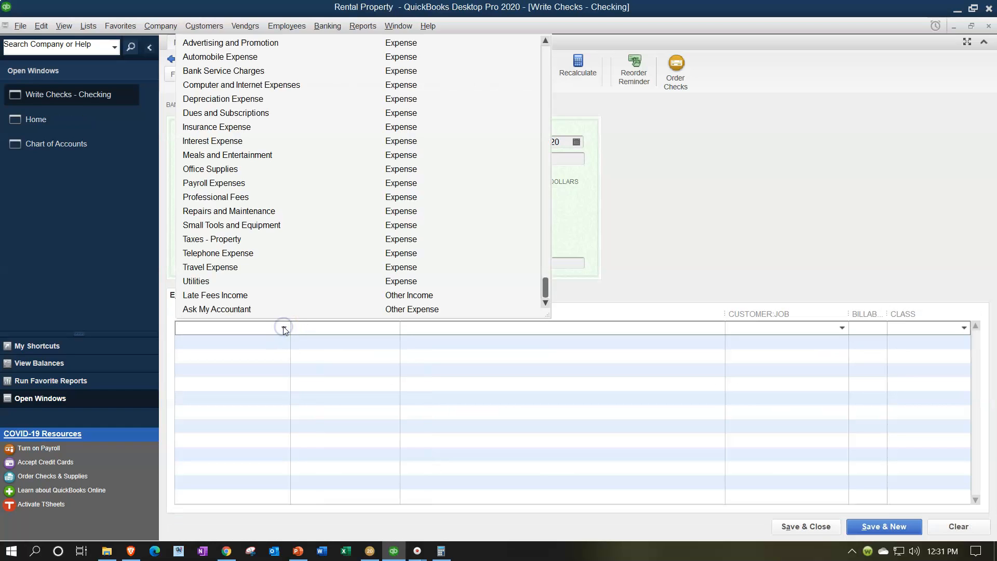
scroll(262, 239, up, 2)
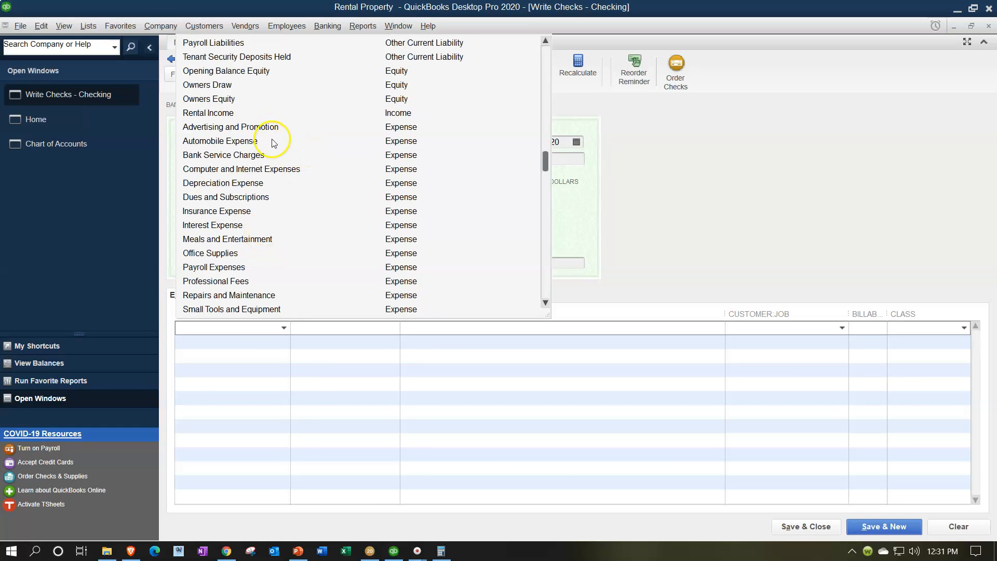
click(263, 128)
- Date the check 01/15/2020 and make it payable to Advertising Co, quick-adding that name as a vendor
click(319, 163)
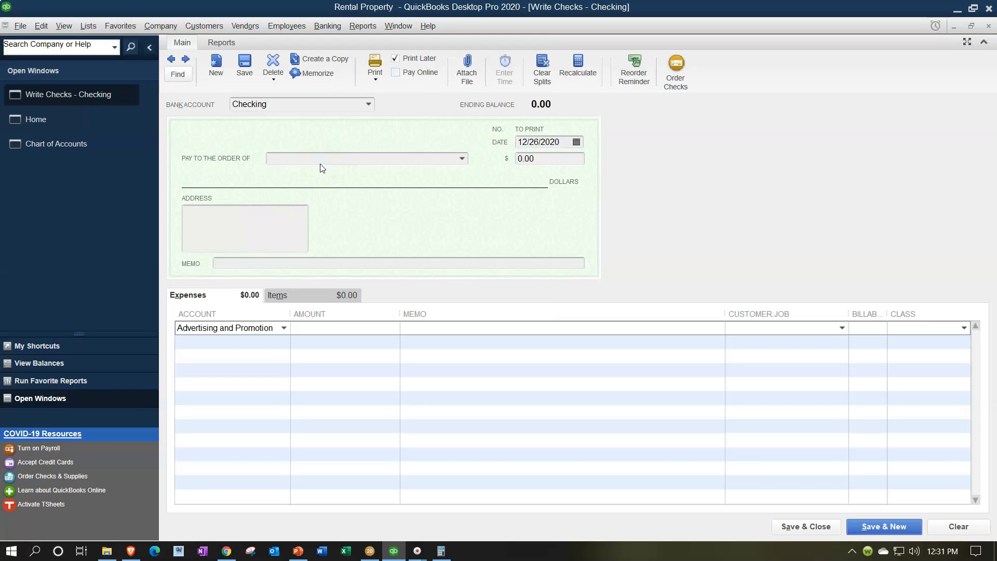
click(334, 156)
click(551, 142)
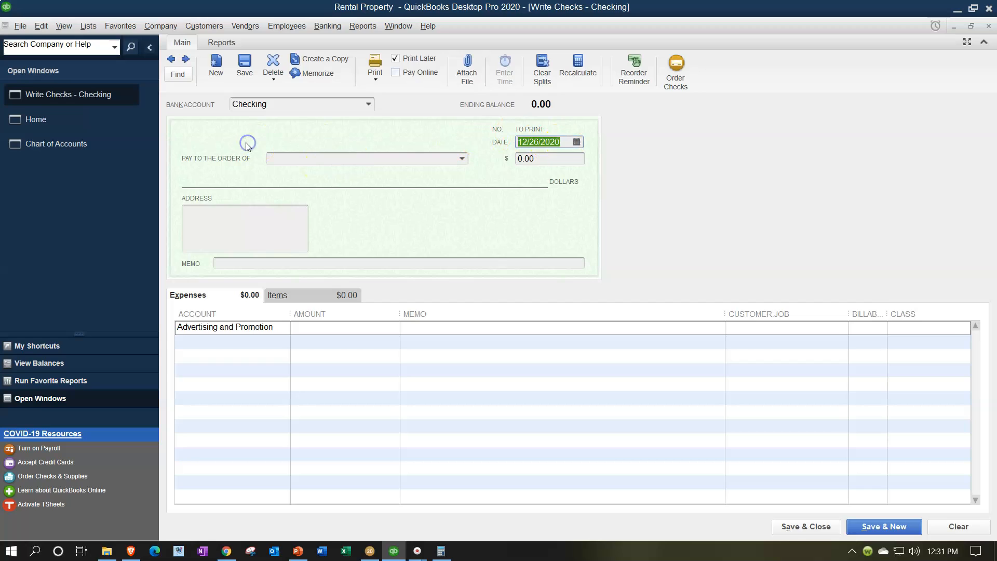
text(01/)
text(15/20)
key(Tab)
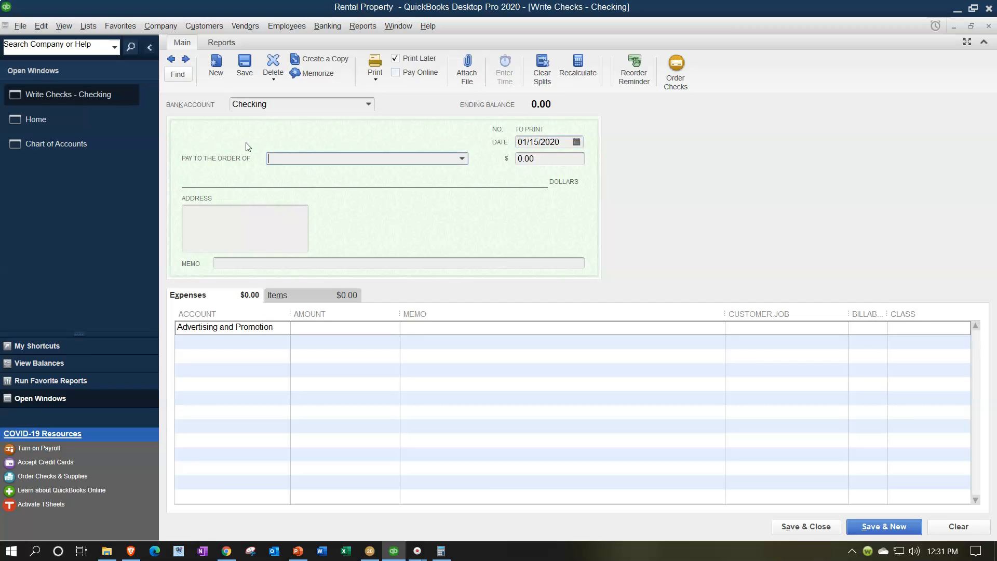
text(Advertising Co)
key(Tab)
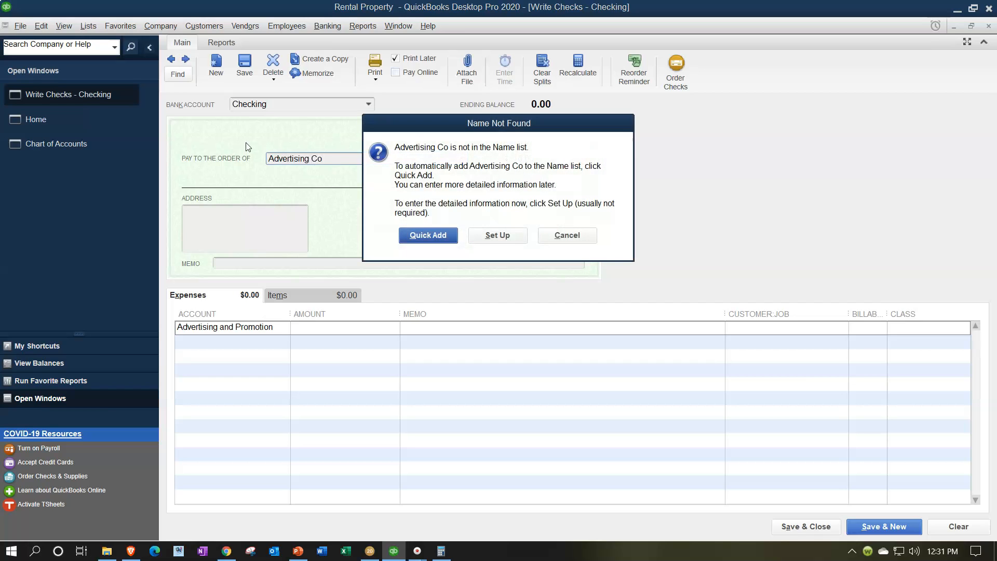
key(Return)
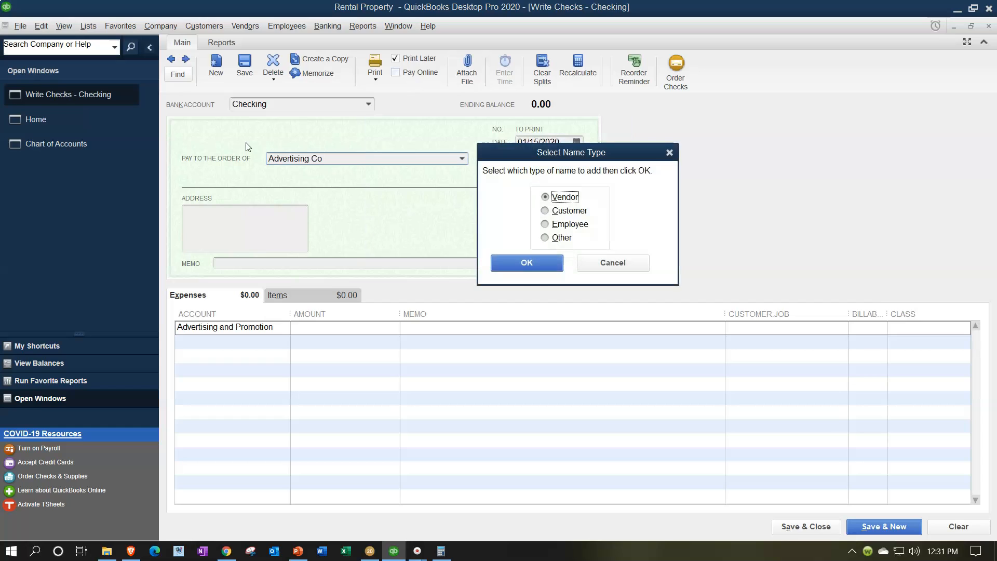
click(533, 266)
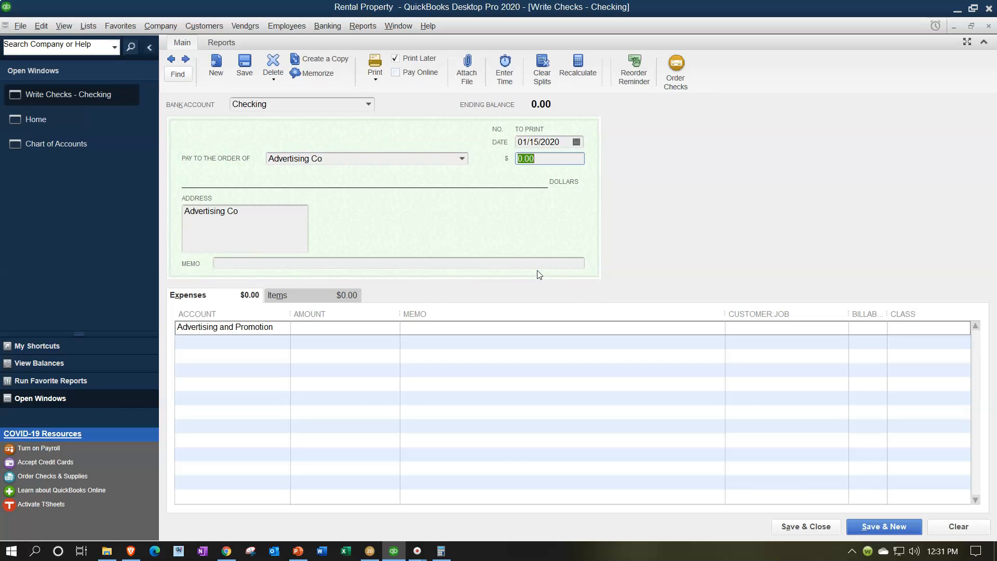
- Set the amount of the Advertising Co check to 800.00
text(800)
key(Tab)
key(Tab)
key(Tab)
key(Tab)
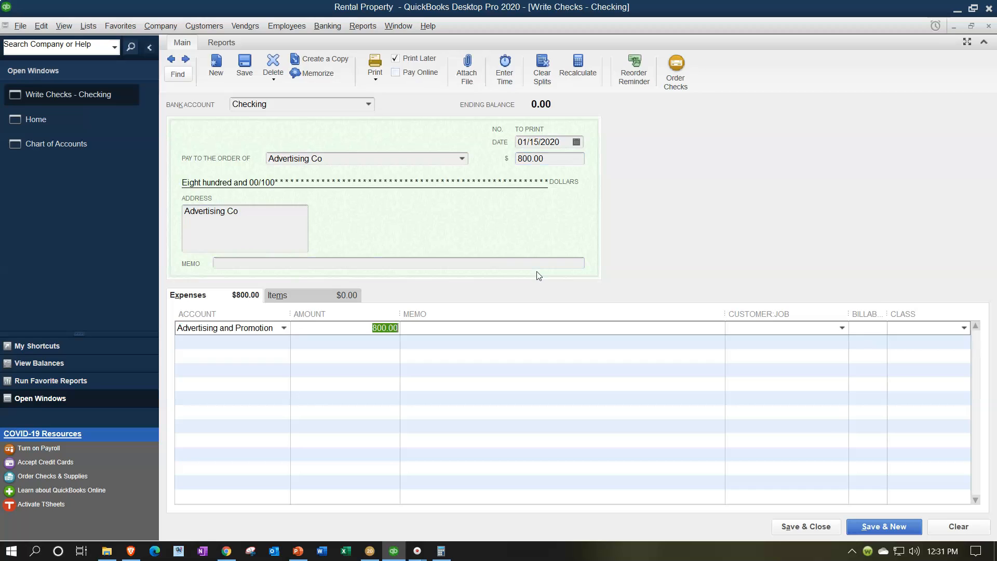
- Assign class B to the Advertising and Promotion line and save the check, accepting its past date
key(Tab)
key(Tab)
text(P)
key(BackSpace)
text(B)
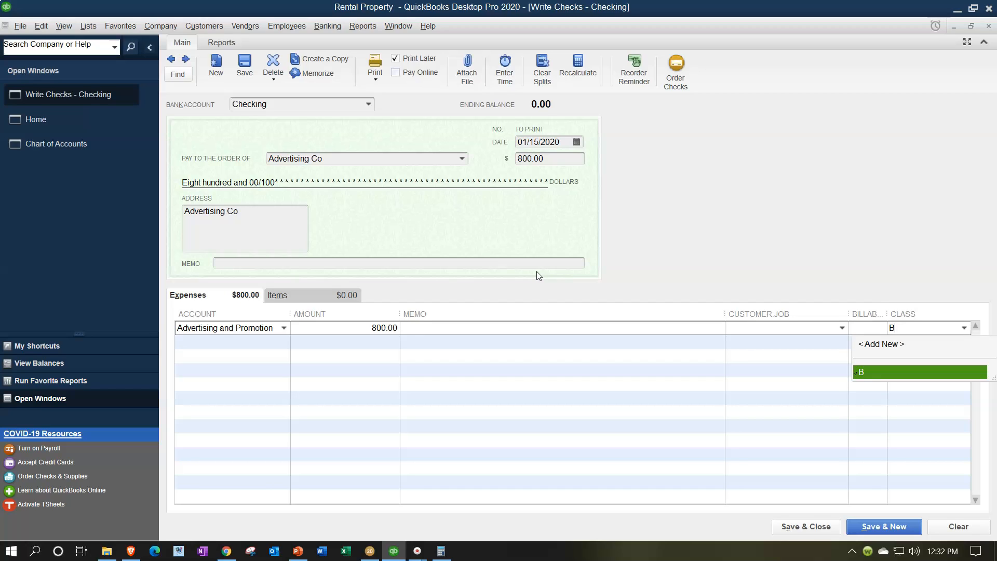
key(Tab)
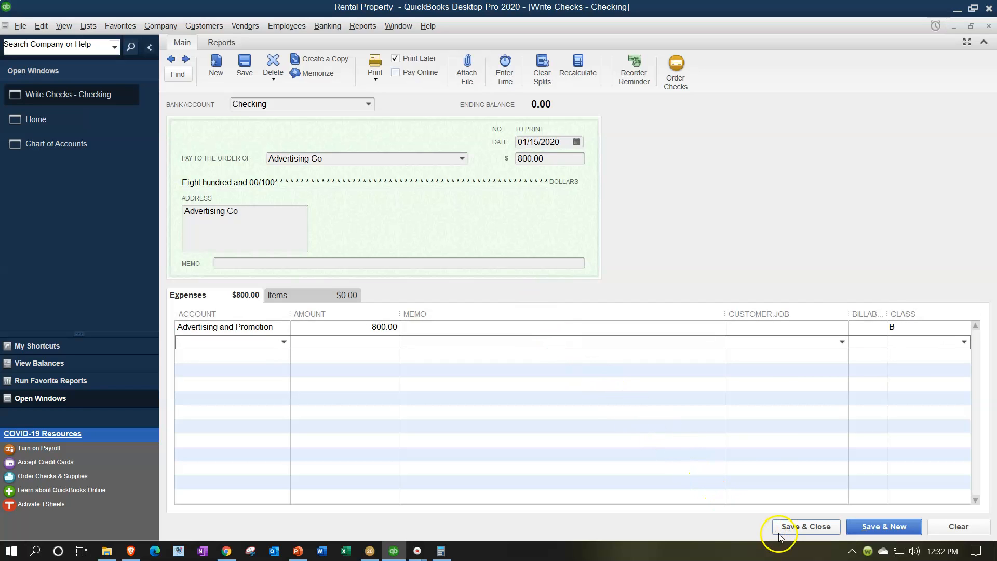
click(872, 527)
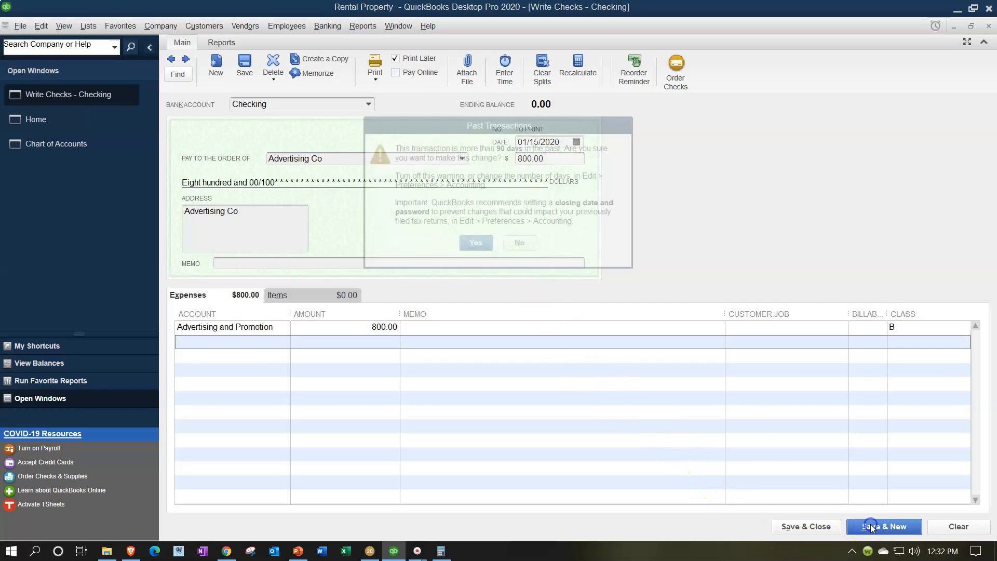
click(487, 251)
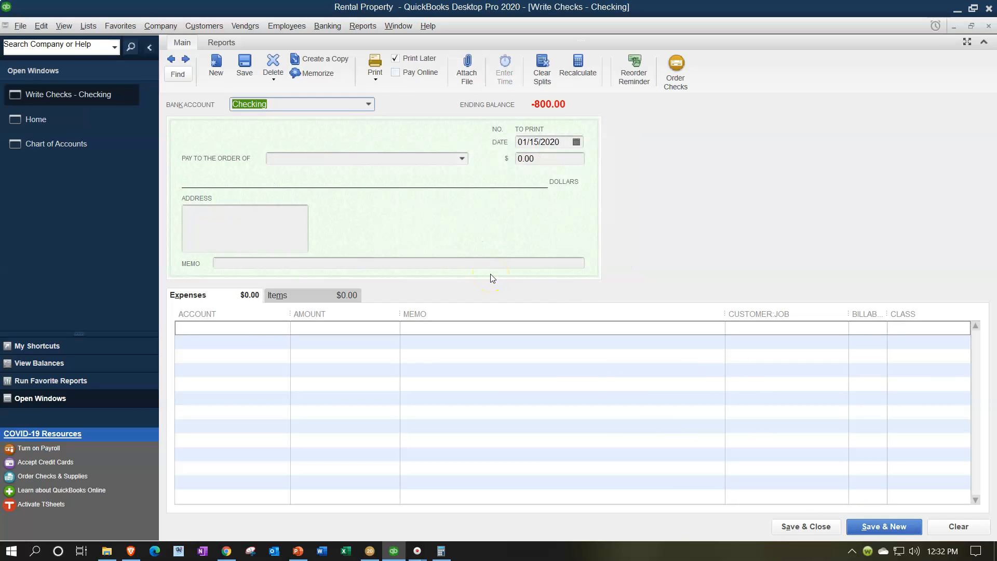
- Run the Profit & Loss by Class report for 01/01/2020 through 12/31/2020
click(366, 29)
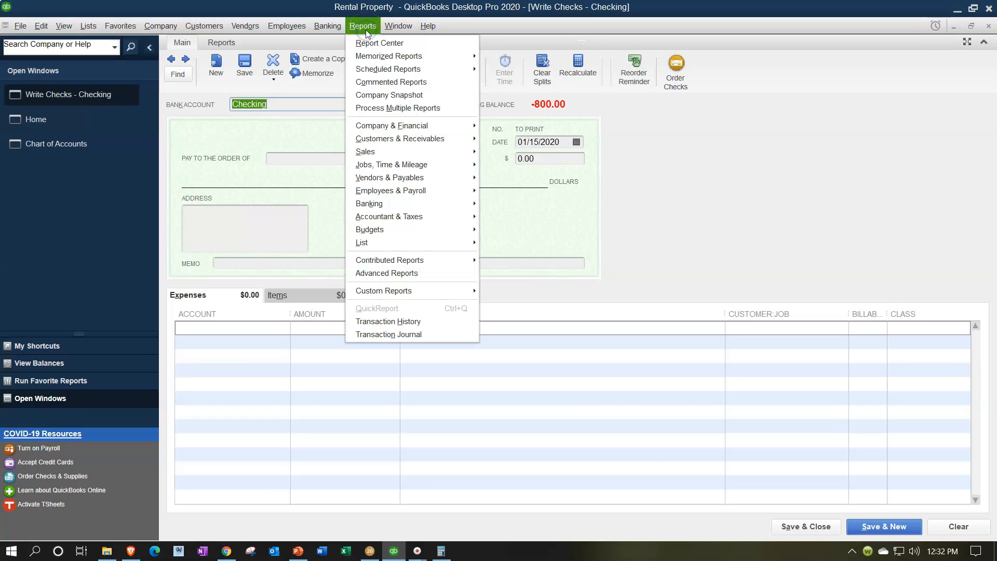
mouse_move(452, 125)
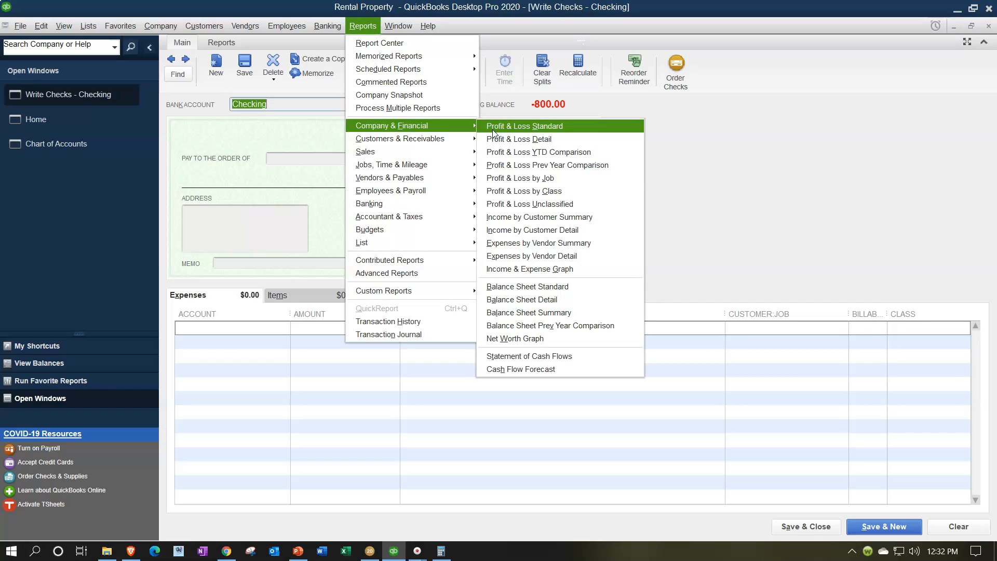
click(518, 192)
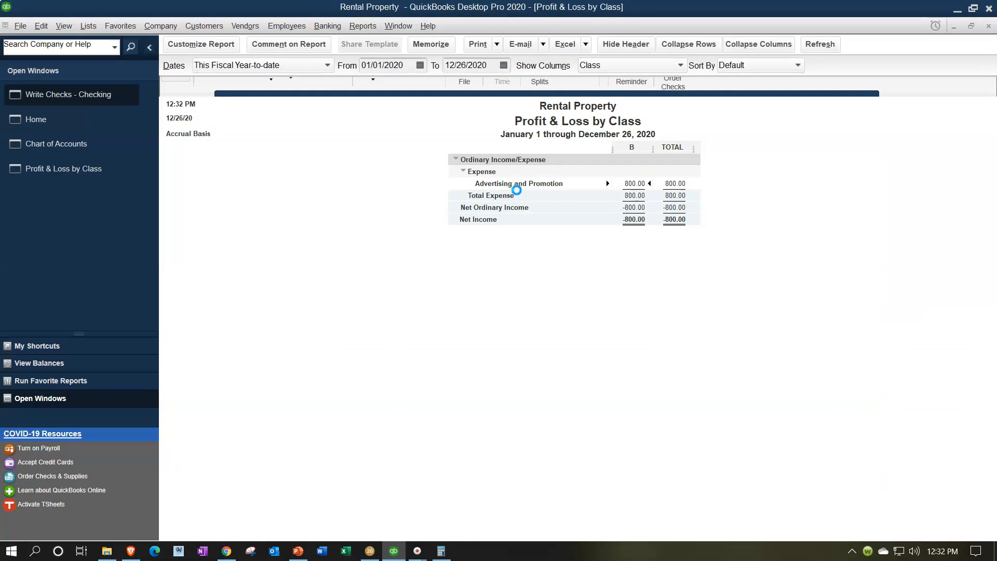
key(Tab)
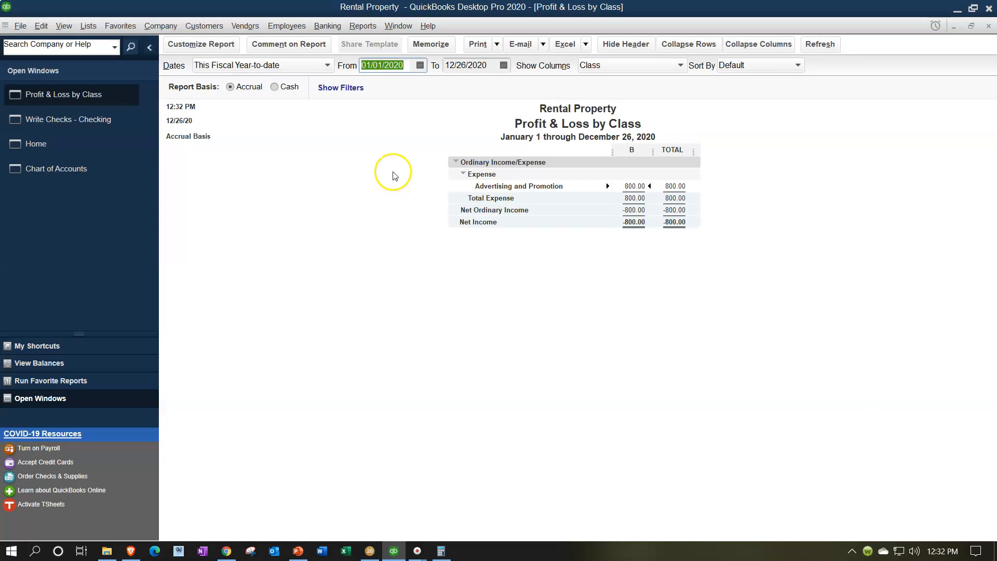
text(01/01)
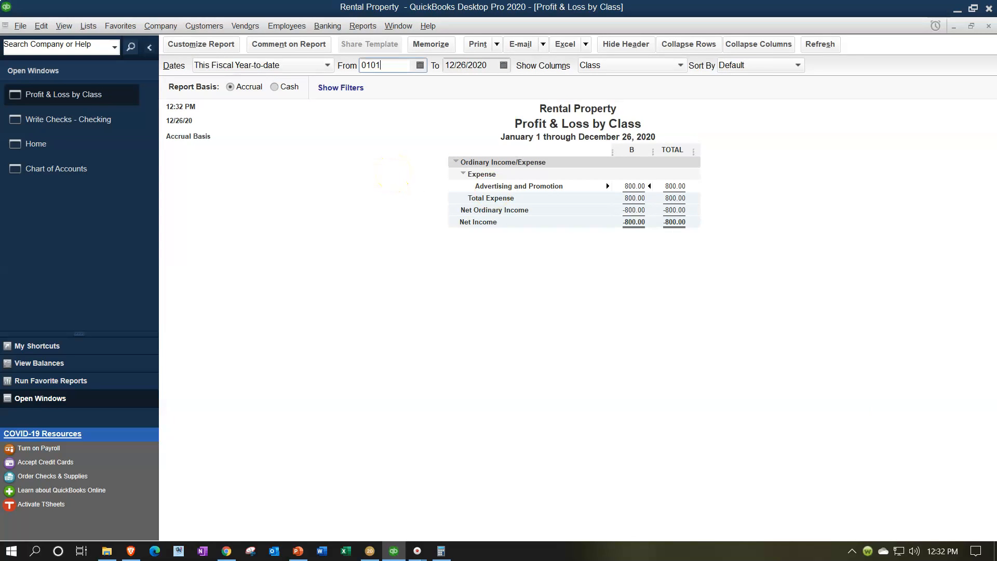
key(Tab)
text(12/31/)
text(2312)
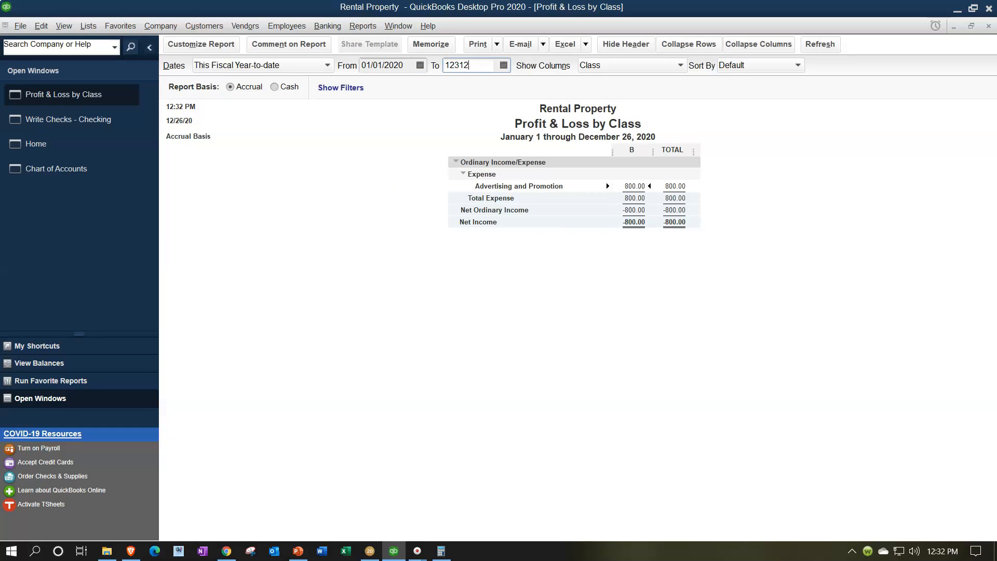
text(020)
key(Tab)
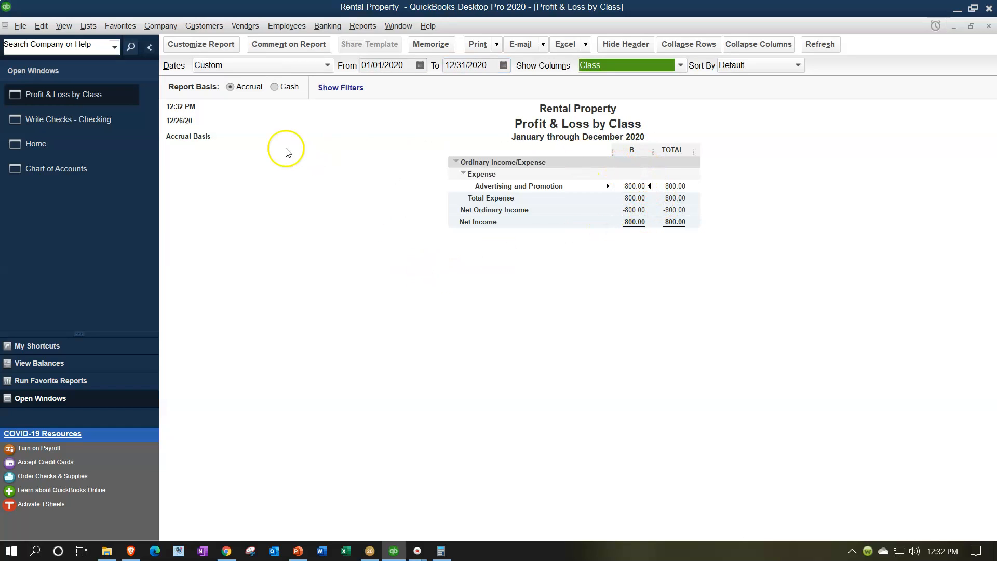
- Return to the blank check and assign its first expense line to Computer and Internet Expenses
click(107, 124)
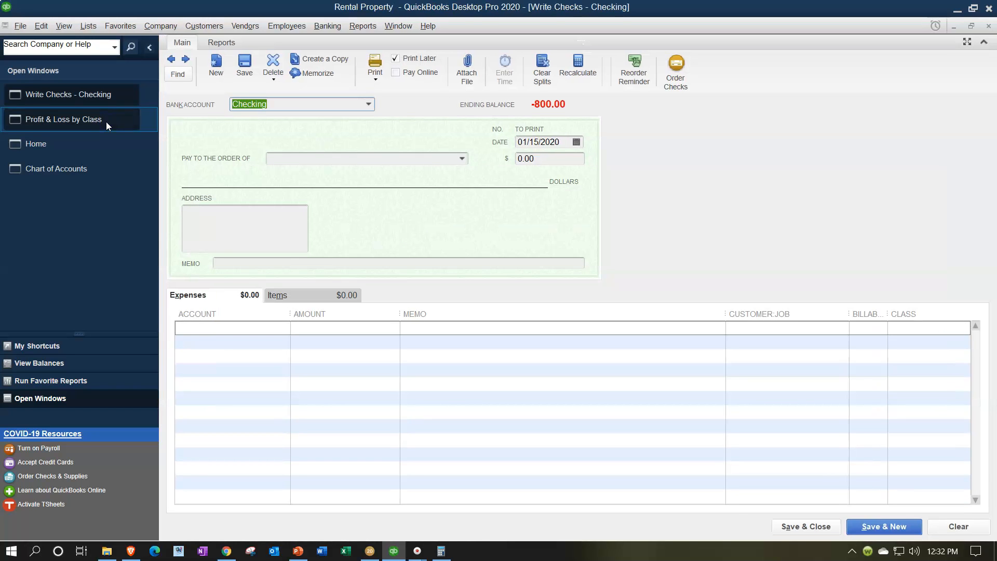
click(269, 328)
click(283, 327)
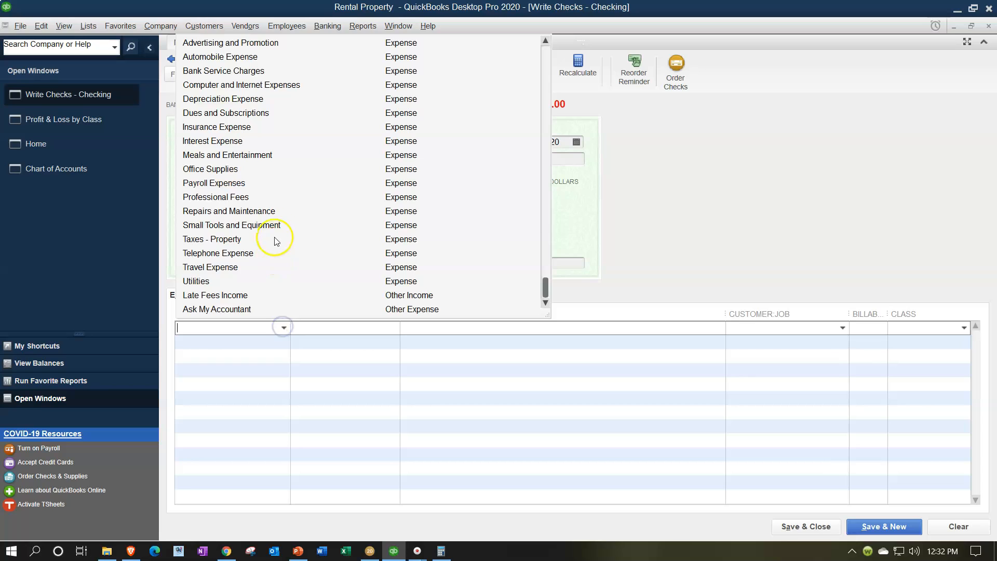
scroll(363, 149, up, 1)
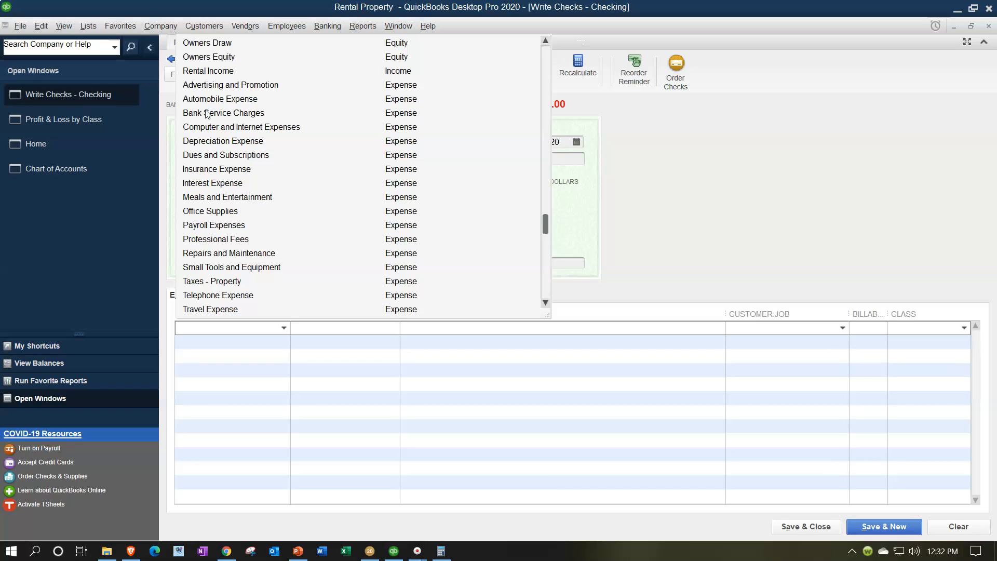
click(235, 131)
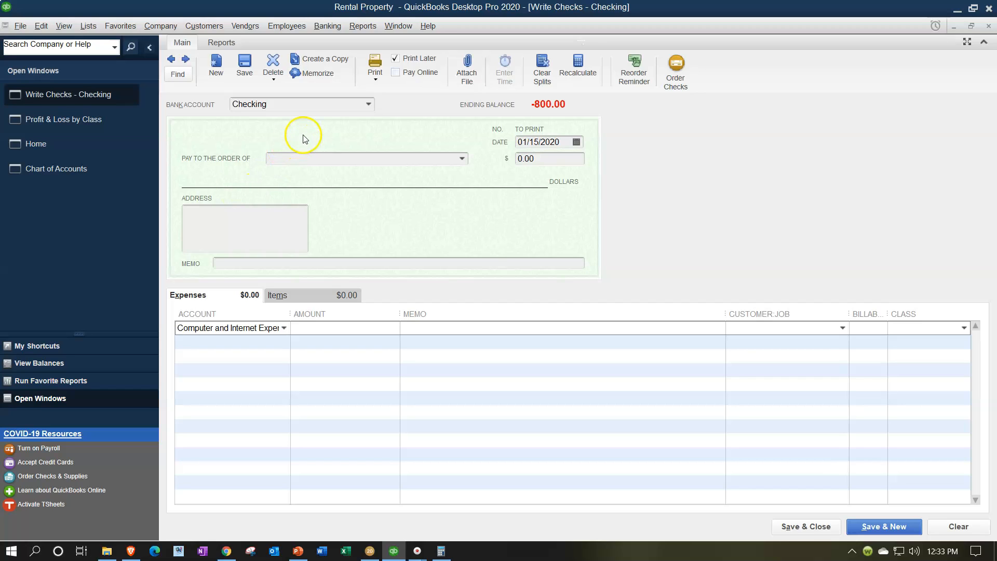
- Make the check payable to Spectrum, quick-adding that name as a vendor
click(308, 103)
key(Tab)
key(Tab)
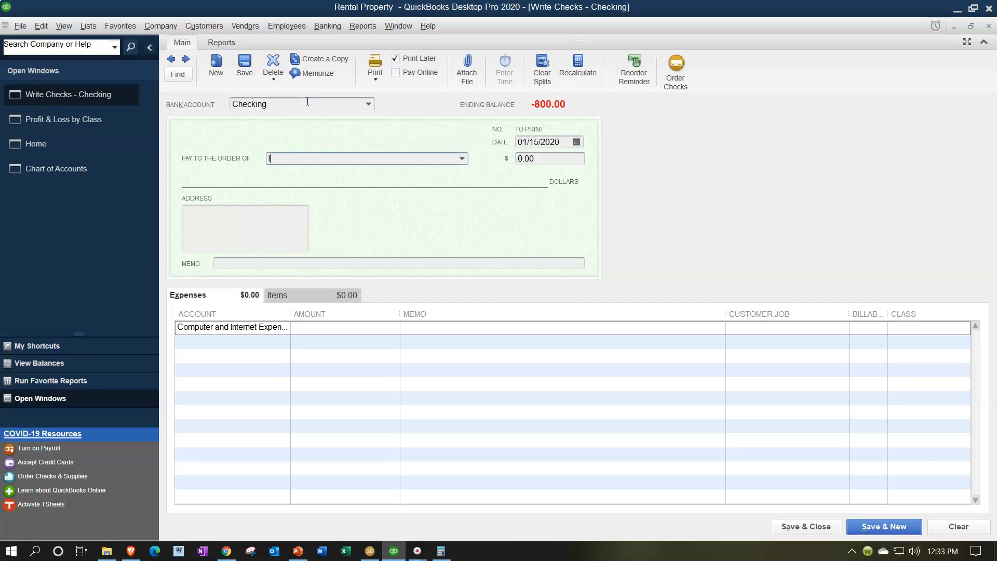
text(Spectrum)
key(Tab)
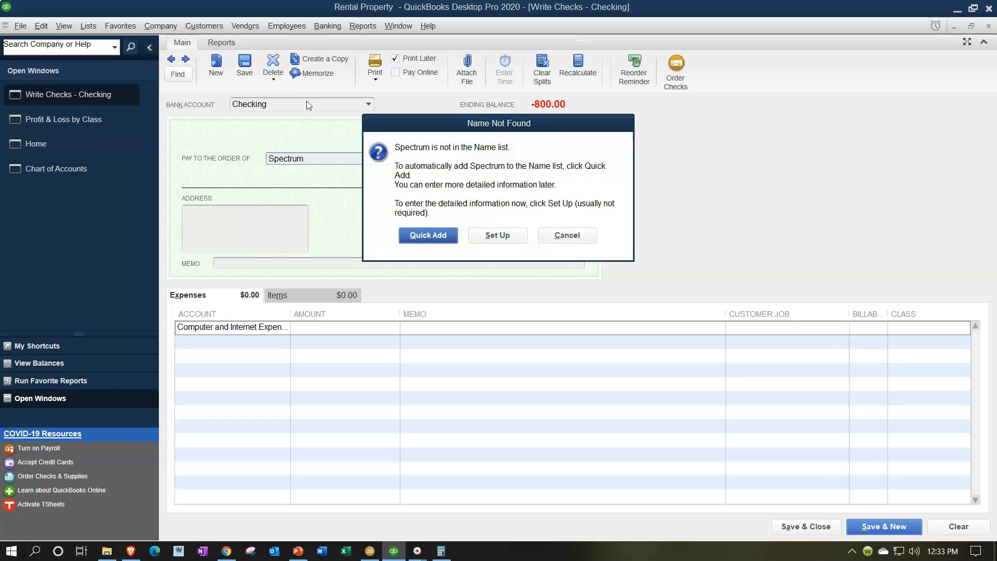
key(Return)
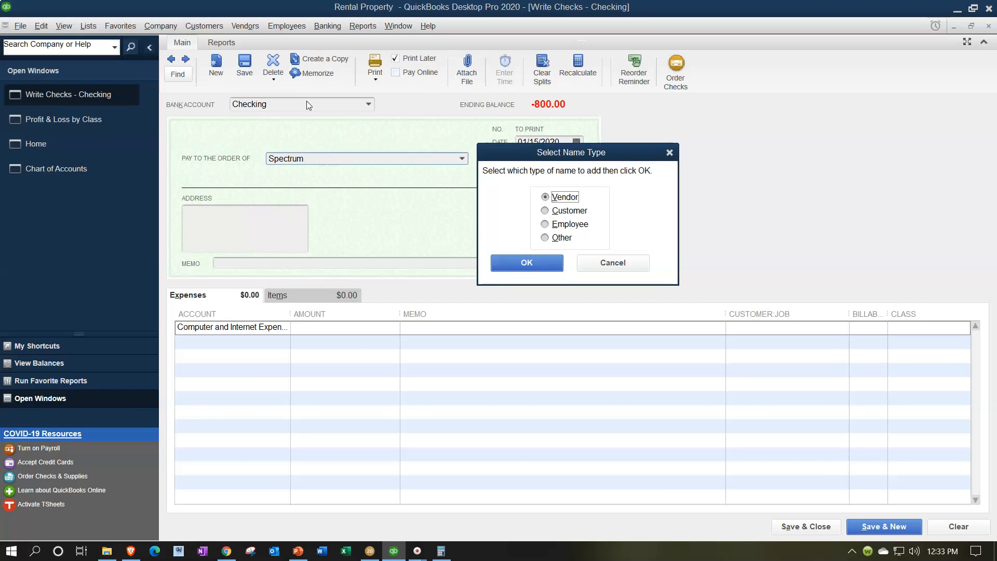
key(Return)
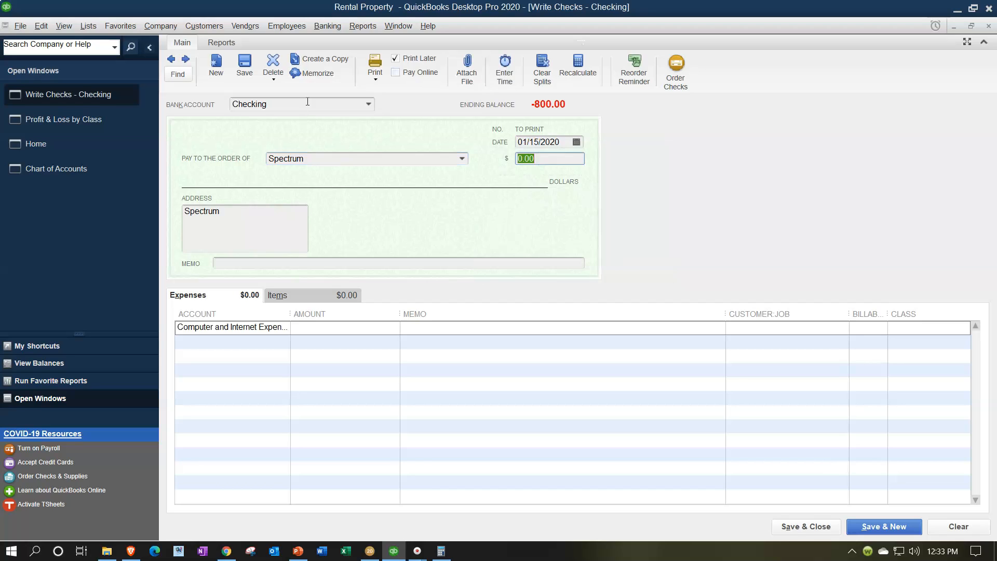
- Set the amount of the Spectrum check to 150.00
text(150)
key(Tab)
key(Tab)
key(Tab)
key(Tab)
key(Tab)
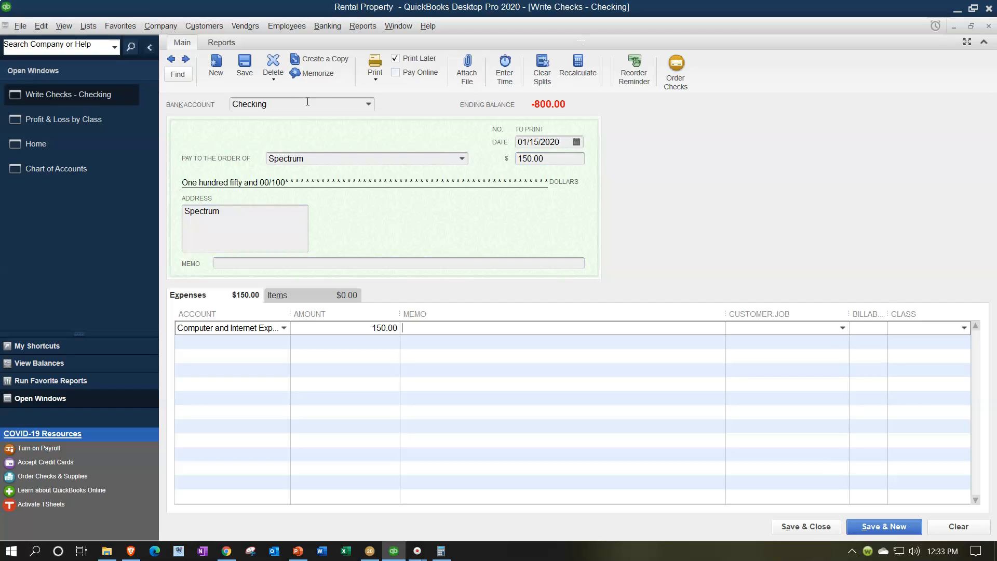
- Switch to the Calculator, compute 150*.1 for the 10% business share, and put the Calculator away
drag(524, 0, 669, 68)
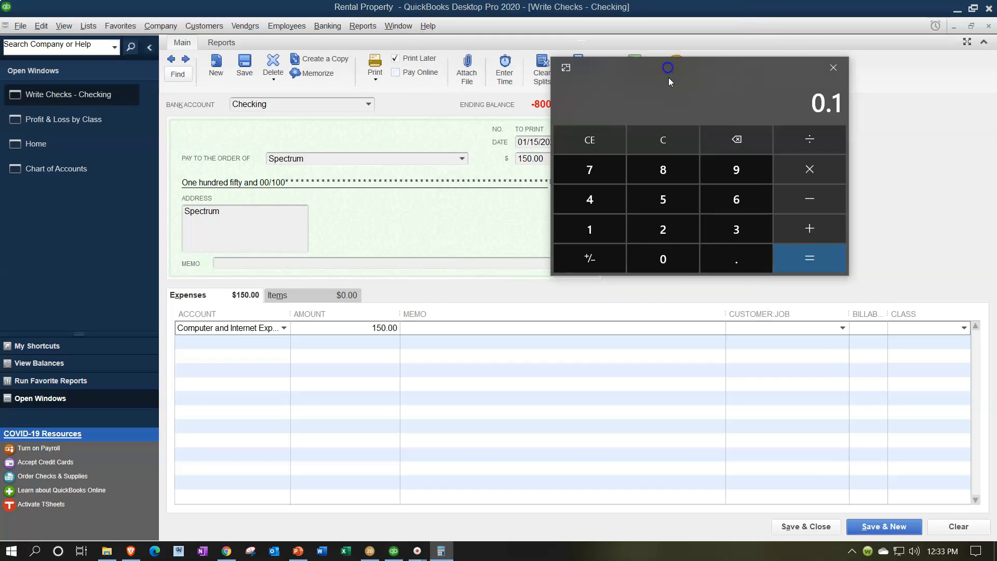
click(683, 144)
text(150*.1)
key(Return)
drag(661, 74, 662, 0)
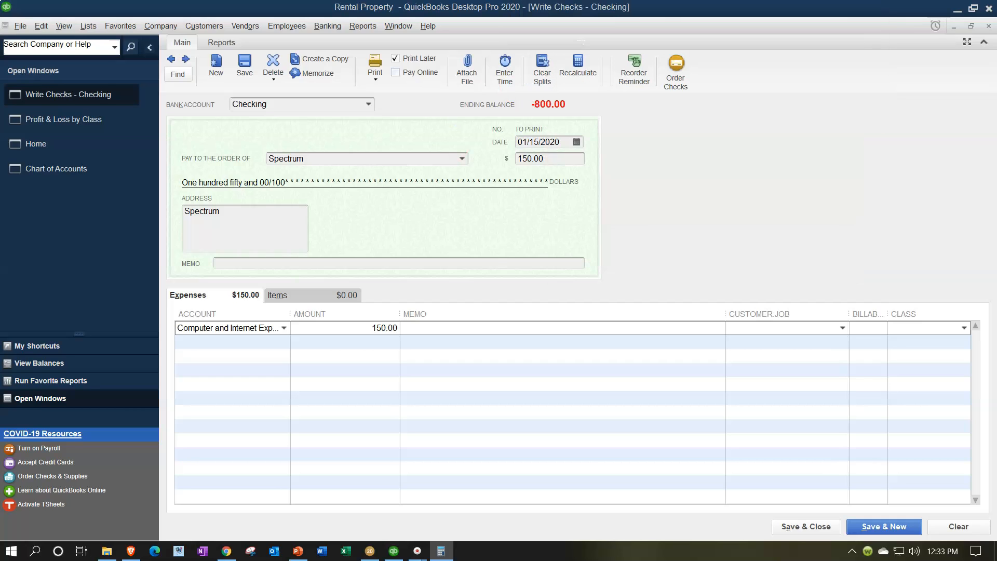
click(374, 327)
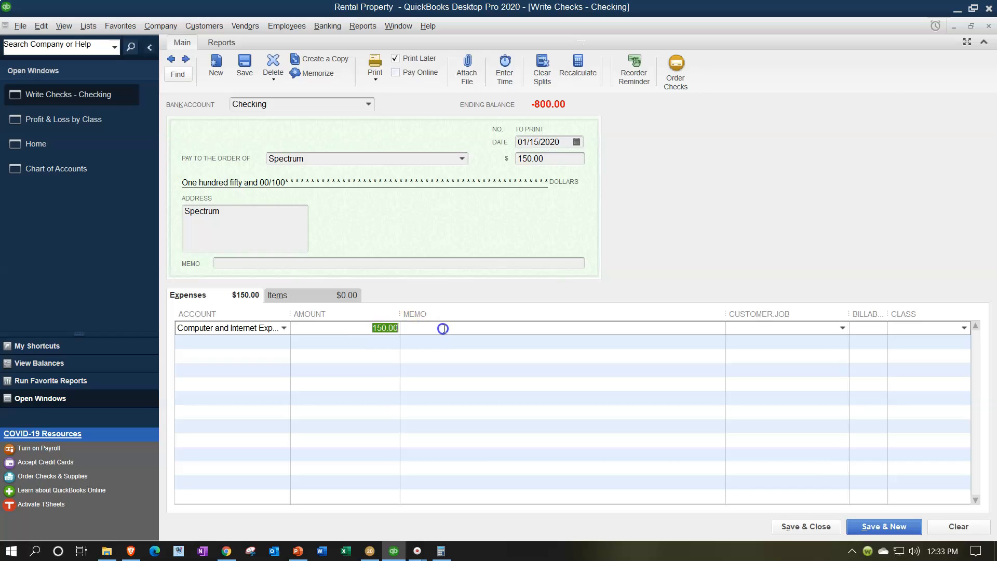
text(+)
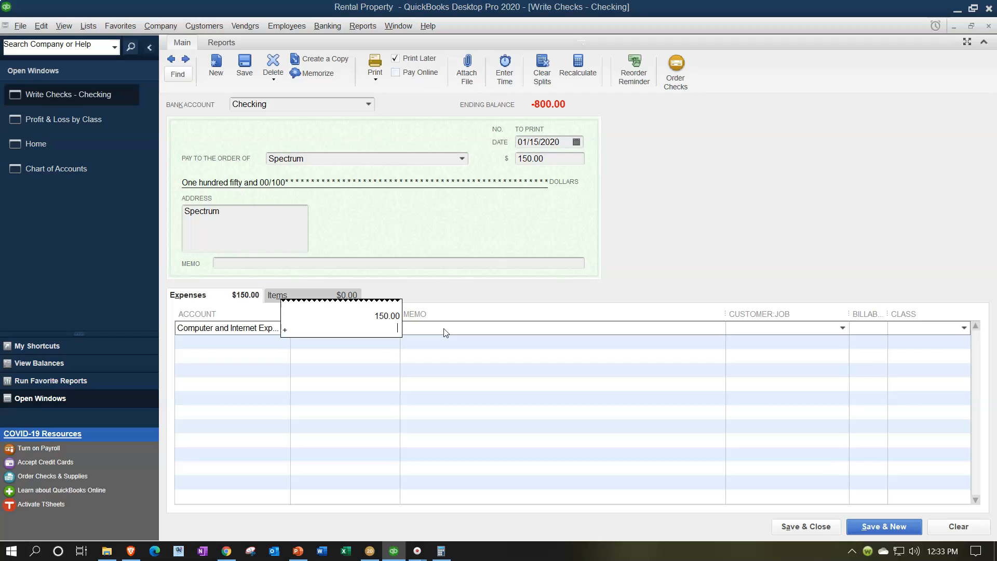
click(432, 379)
- Multiply the first expense line's 150.00 amount by .1 to make it 15.00, and assign class B to that line
drag(374, 327, 495, 337)
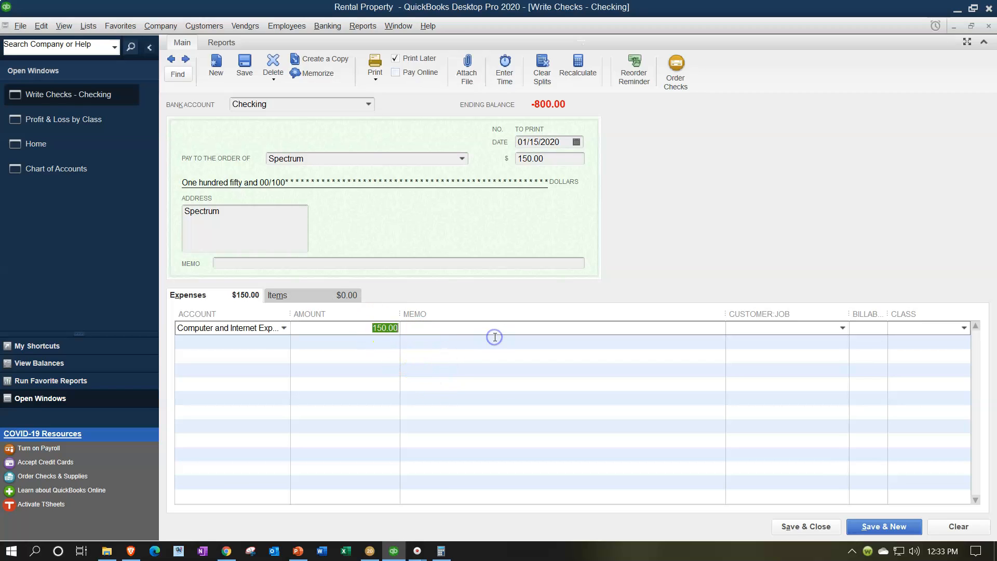
text(*)
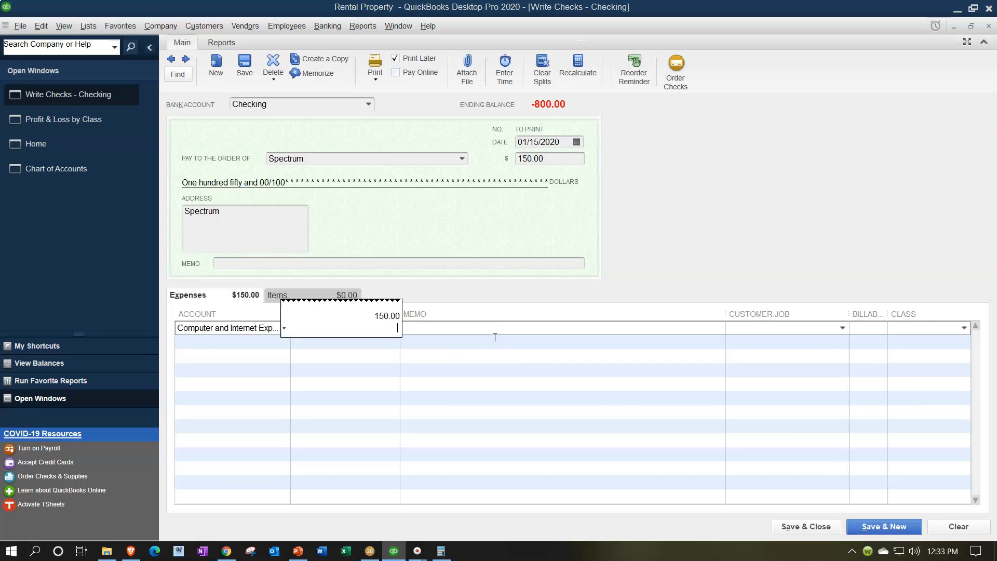
text(.1)
key(Return)
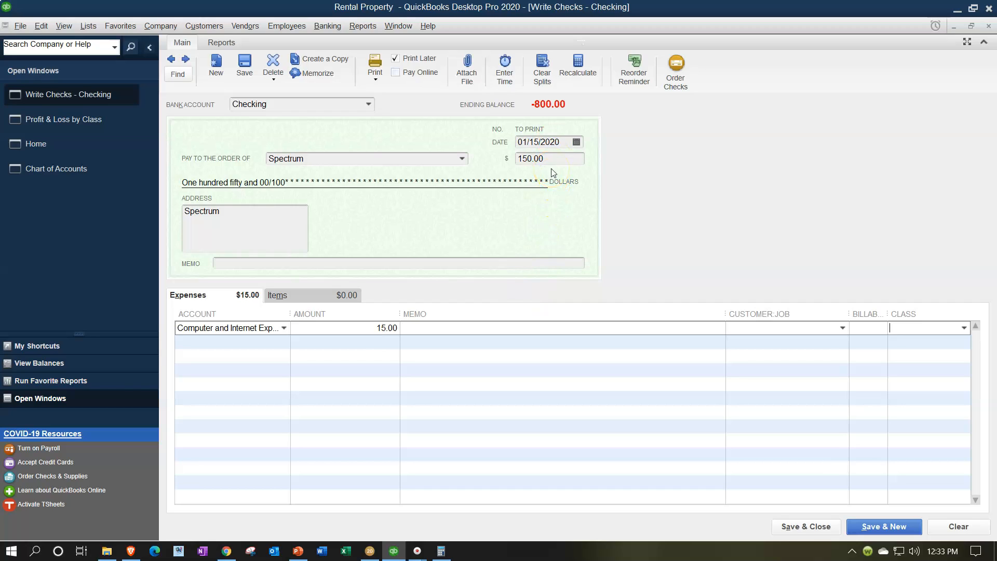
text(B)
key(Tab)
- Add a second Computer and Internet Expenses line with its amount calculated as 150.00 * .9, giving 135.00
text(cu)
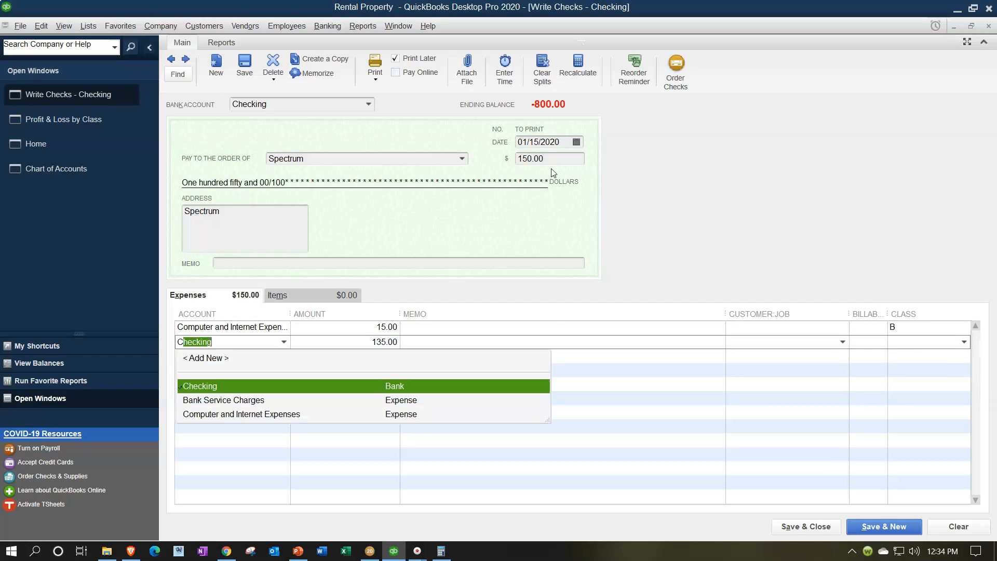
key(BackSpace)
text(o)
key(Tab)
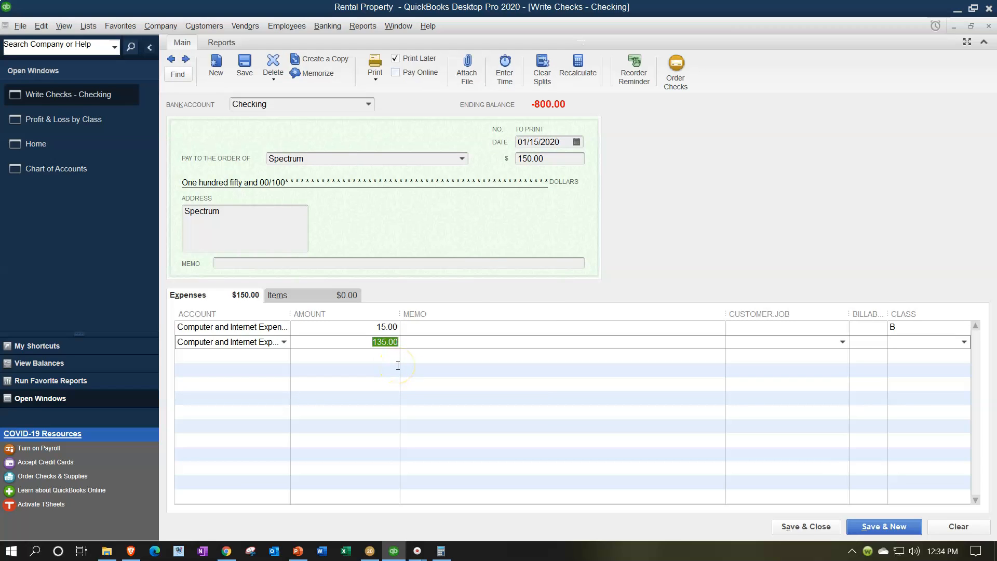
text(150.00 * )
text(.9)
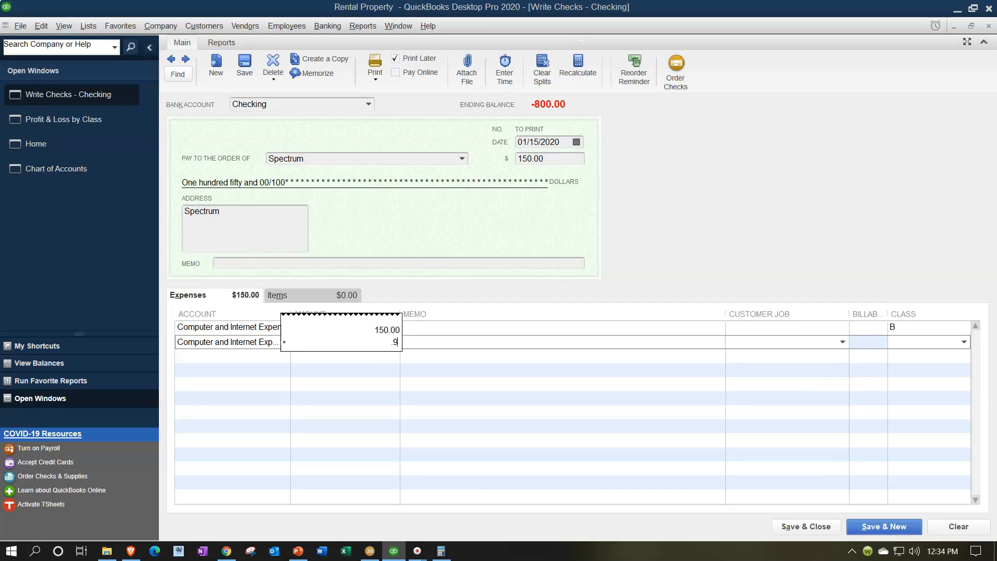
key(Tab)
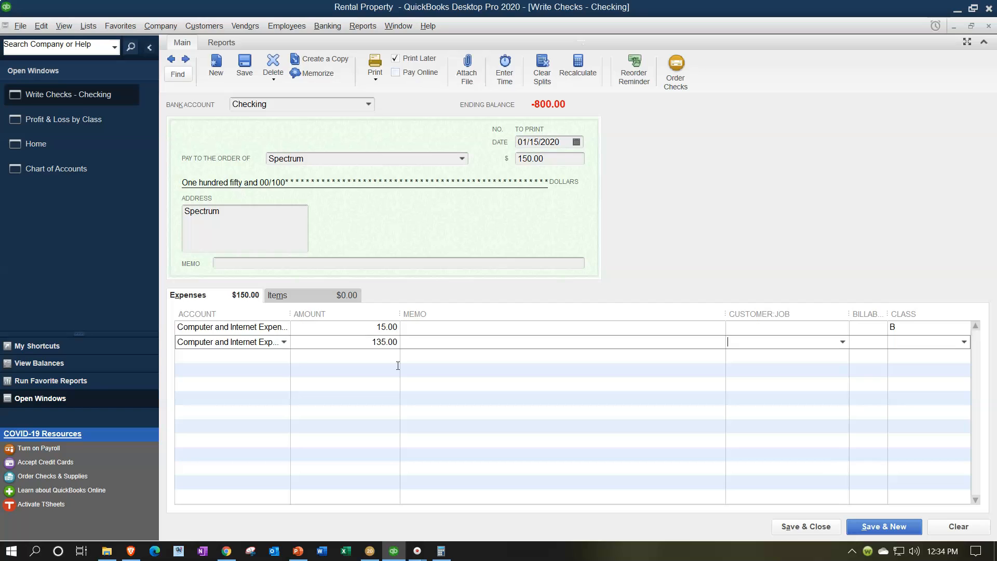
key(Tab)
key(Tab)
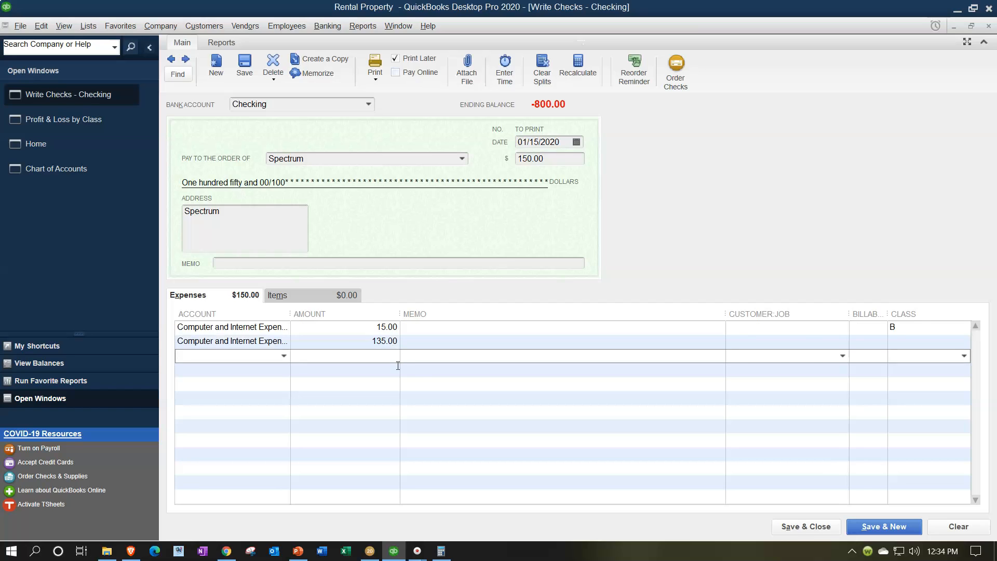
- Assign class P to the 135.00 line, then save and close the Spectrum check, accepting its past date
click(897, 342)
text(O)
key(Tab)
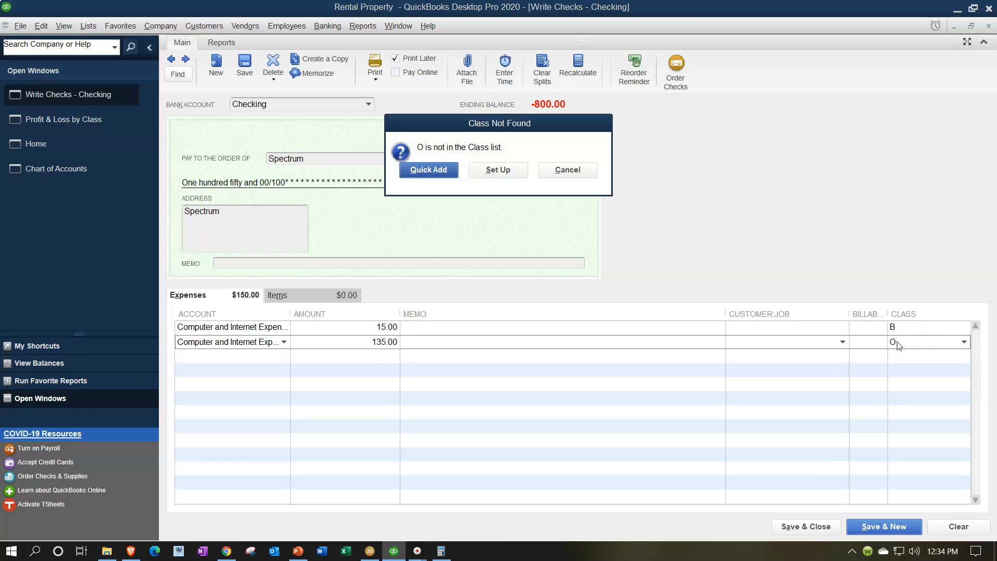
click(592, 176)
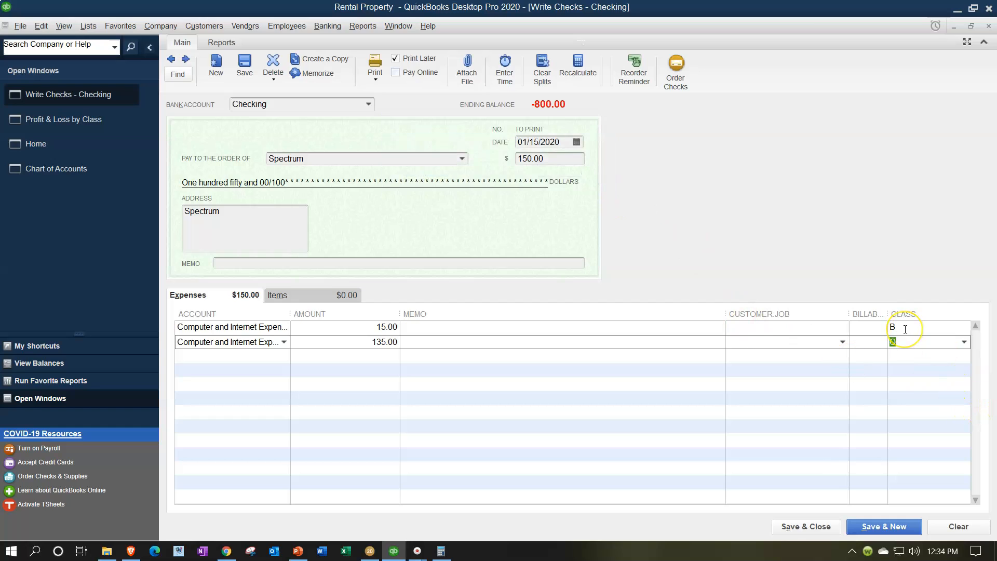
text(P)
key(Tab)
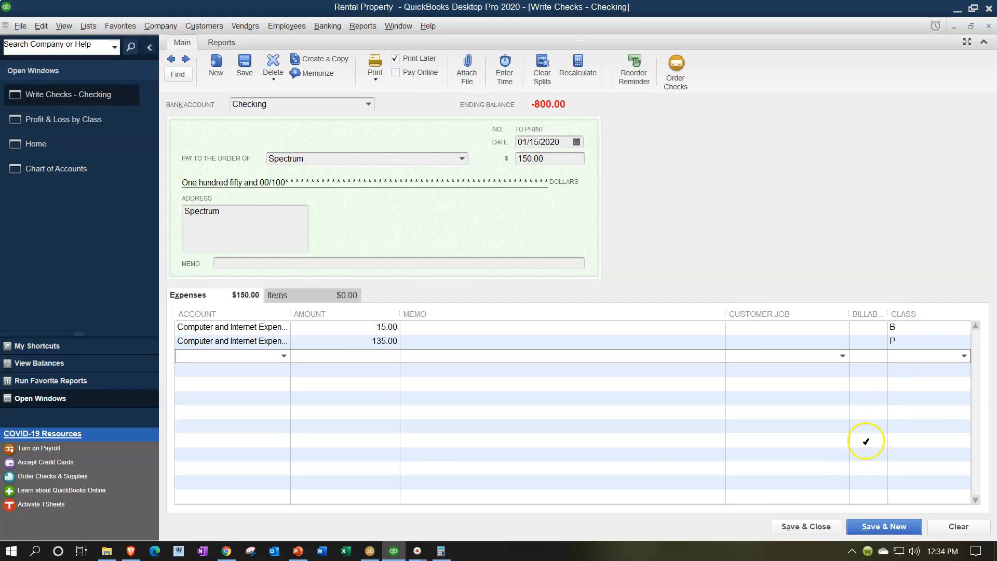
click(801, 522)
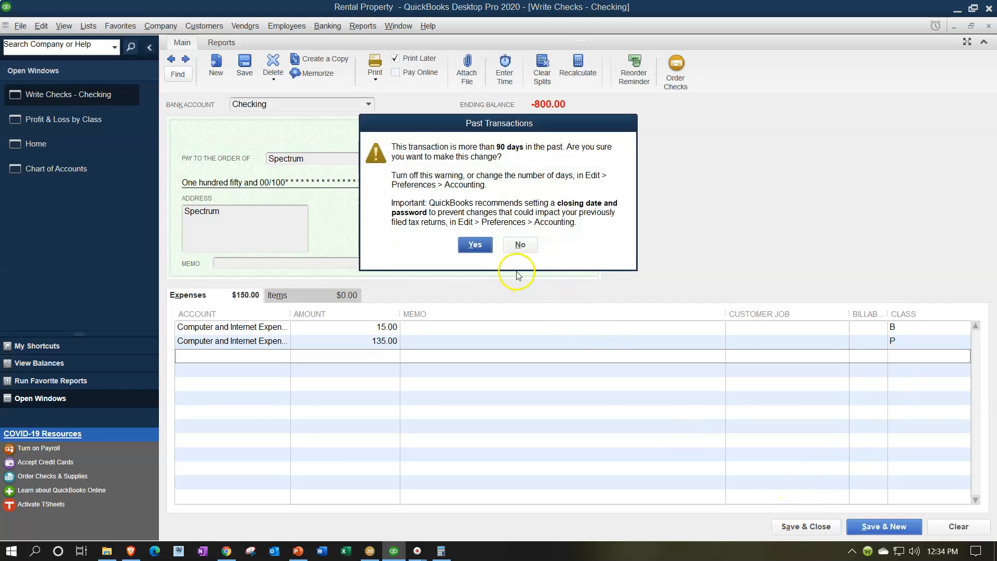
click(476, 245)
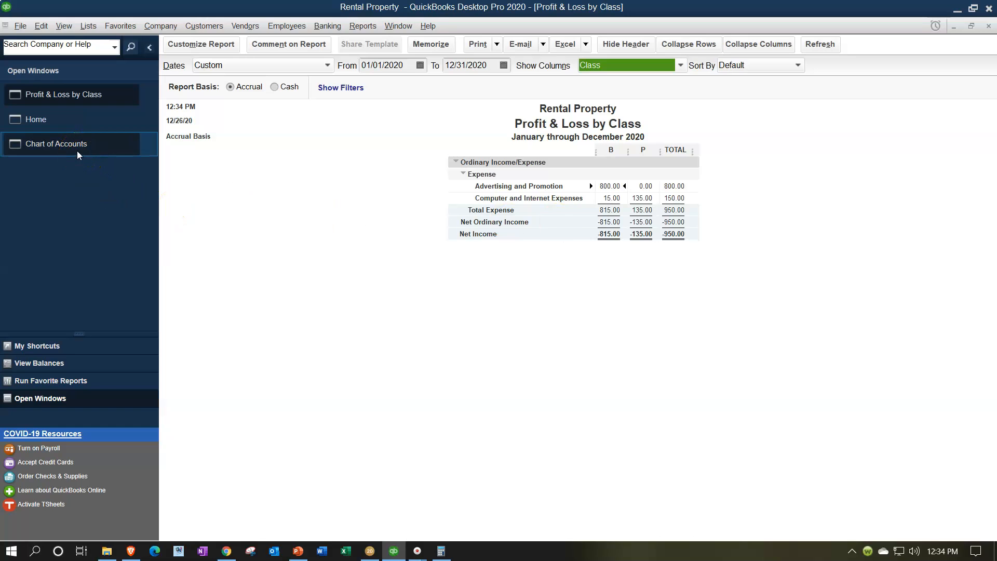
- Drill down from the class B Computer and Internet Expenses amount in the report to the underlying Spectrum check
click(609, 198)
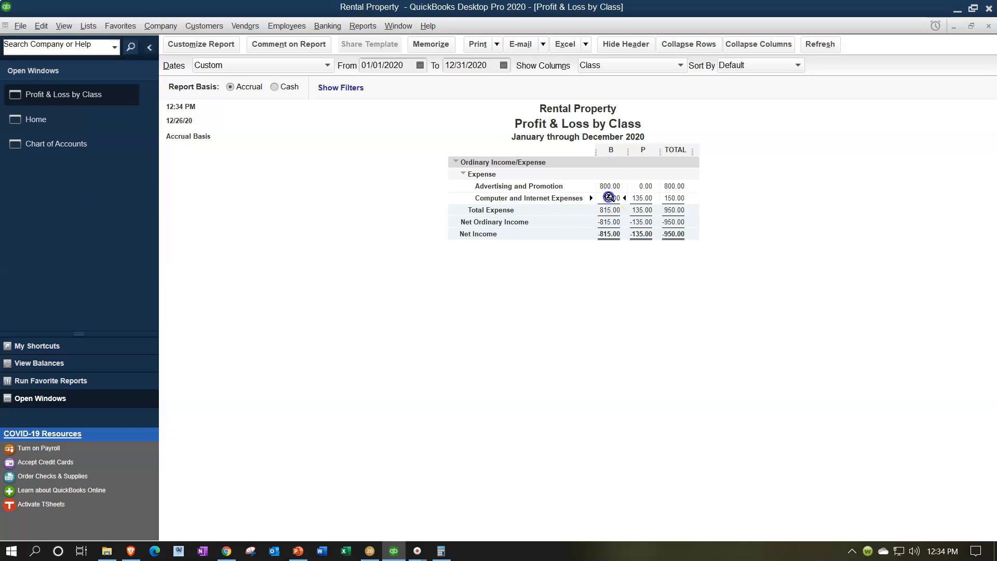
double_click(609, 198)
double_click(672, 175)
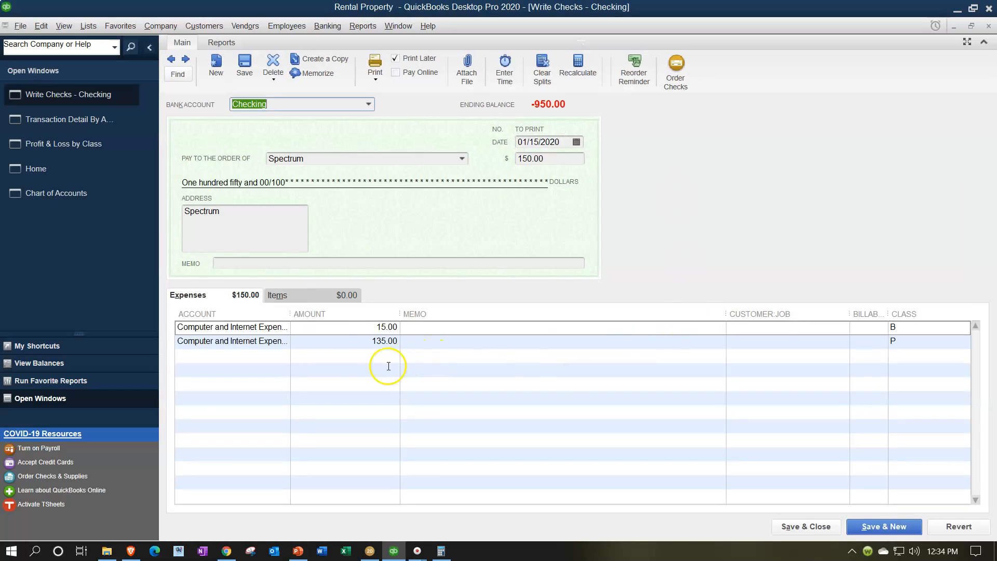
- Clear the account and the 135.00 amount from the Spectrum check's second expense line
click(188, 342)
drag(190, 343, 390, 356)
key(BackSpace)
key(BackSpace)
key(BackSpace)
key(BackSpace)
key(BackSpace)
key(BackSpace)
key(BackSpace)
key(BackSpace)
key(BackSpace)
key(BackSpace)
key(BackSpace)
key(BackSpace)
key(BackSpace)
key(BackSpace)
key(BackSpace)
key(BackSpace)
key(BackSpace)
key(BackSpace)
key(BackSpace)
key(BackSpace)
key(BackSpace)
key(BackSpace)
key(BackSpace)
key(BackSpace)
key(BackSpace)
key(BackSpace)
key(BackSpace)
key(BackSpace)
key(Tab)
key(BackSpace)
- Set the remaining Computer and Internet Expenses line to 150 and clear the classes from both expense lines
click(251, 327)
key(Tab)
text(150)
key(Tab)
key(Tab)
key(Tab)
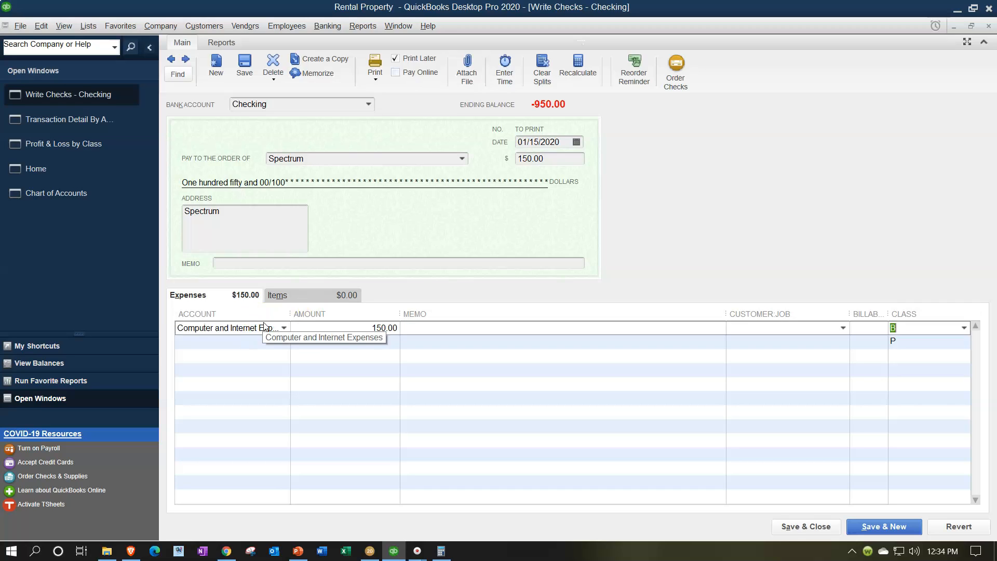
key(BackSpace)
key(Down)
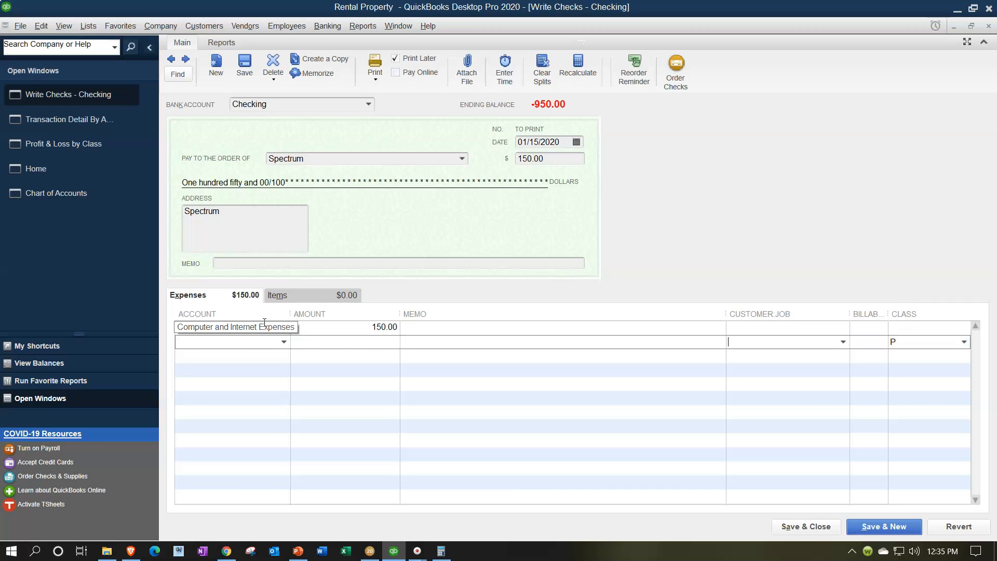
key(BackSpace)
key(Down)
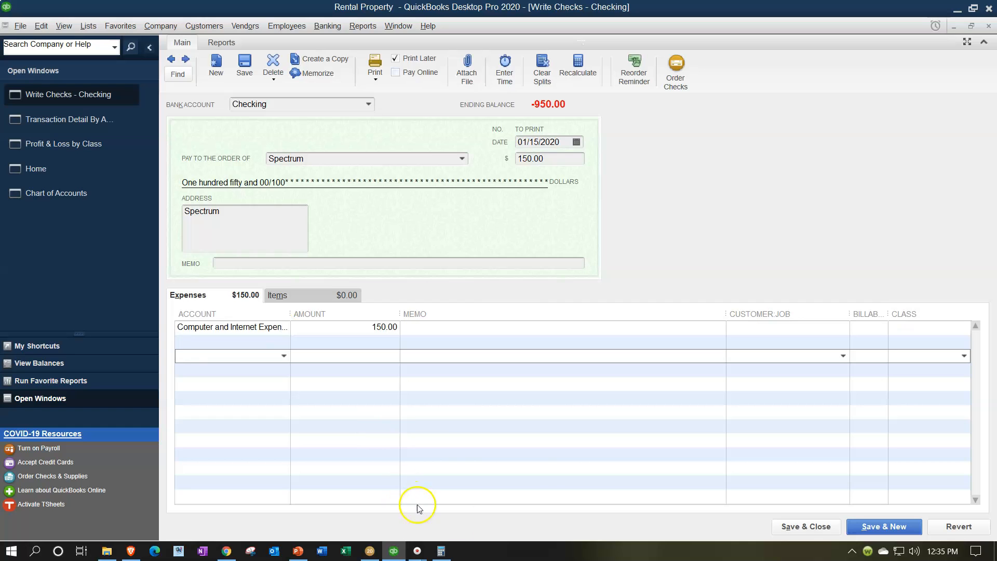
- Save and close the changed Spectrum check without a class assigned, and close the transaction detail report
click(791, 527)
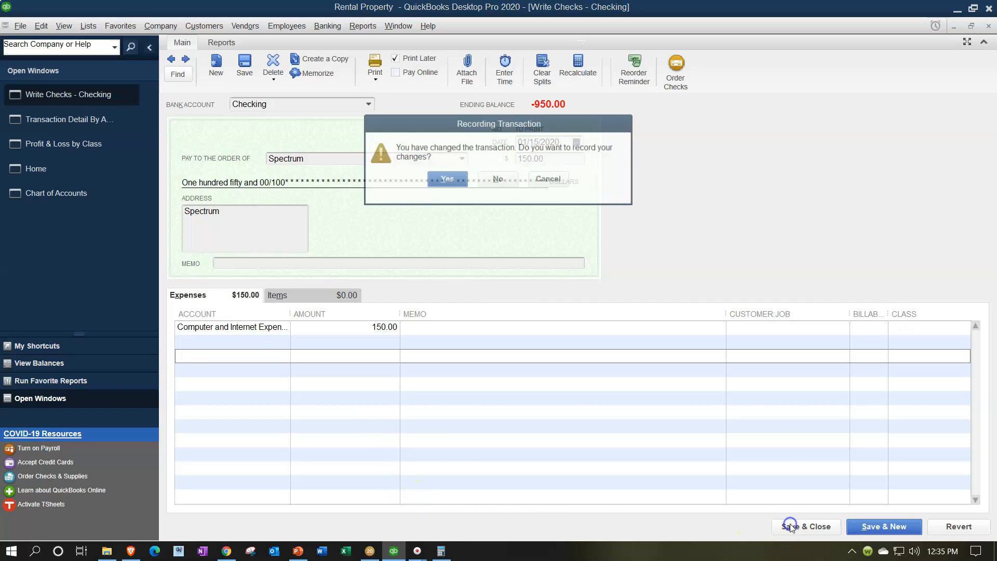
click(443, 180)
click(475, 244)
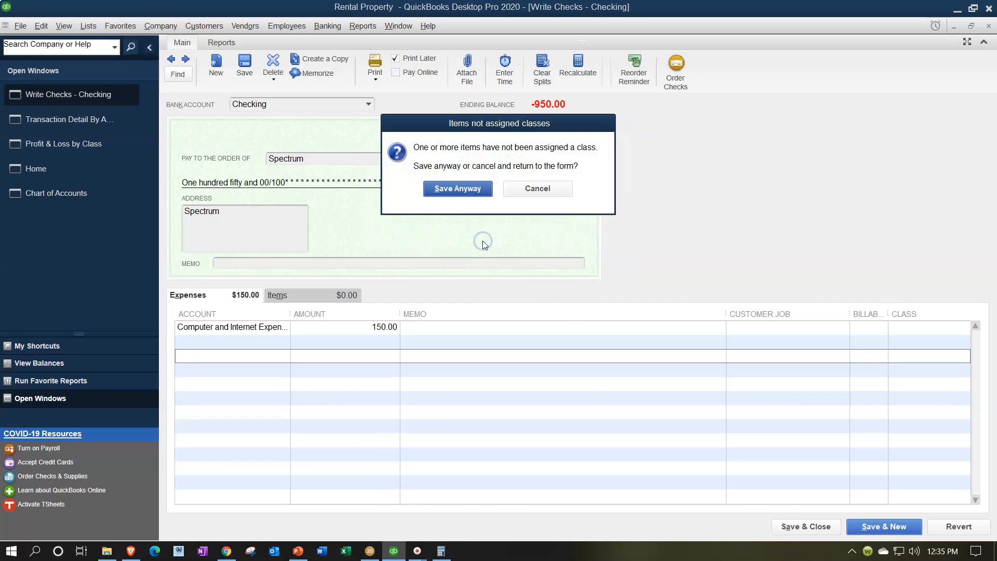
click(472, 188)
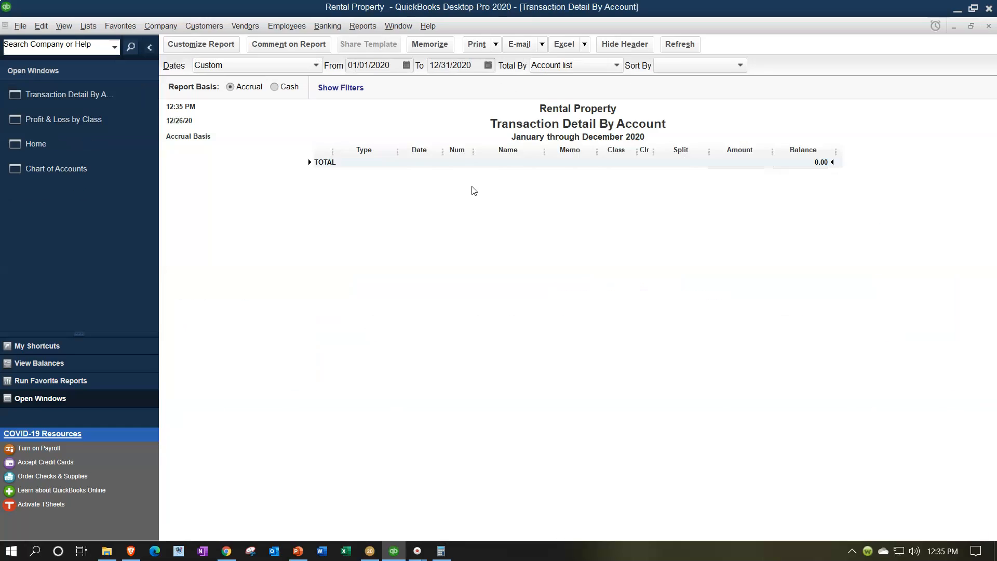
click(987, 26)
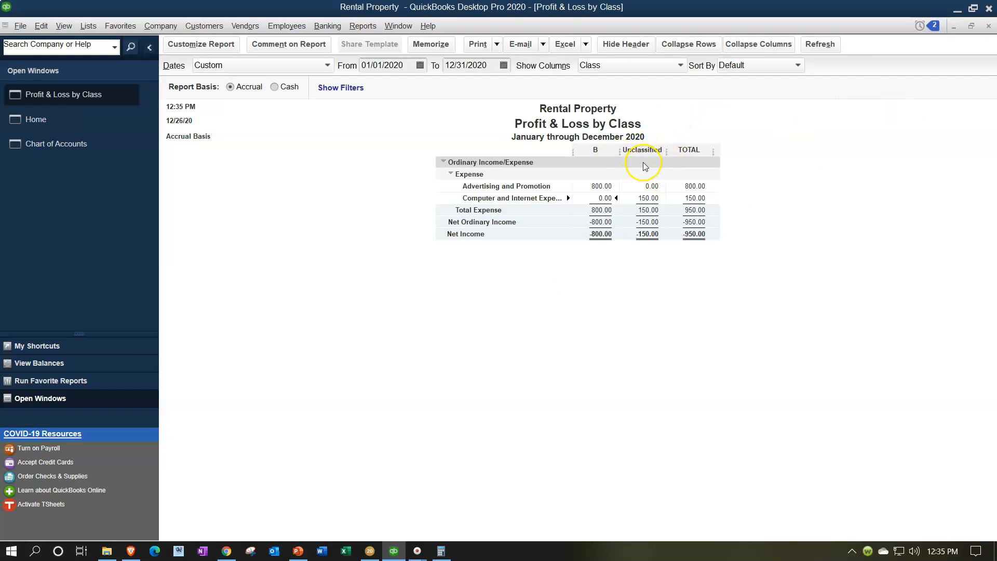
- Drill down from the unclassified Computer and Internet Expenses amount in the report to the underlying Spectrum check
click(650, 198)
double_click(646, 198)
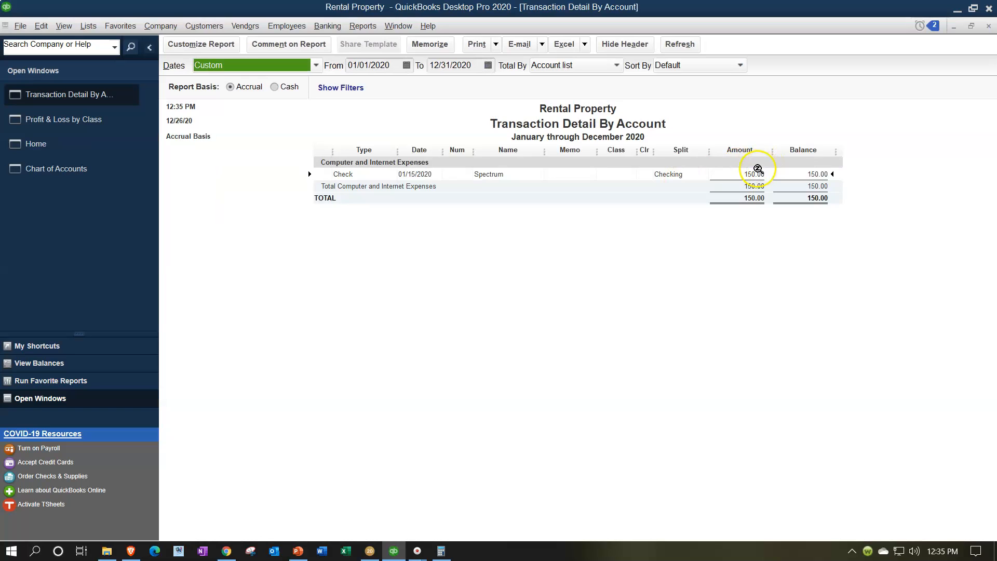
double_click(757, 171)
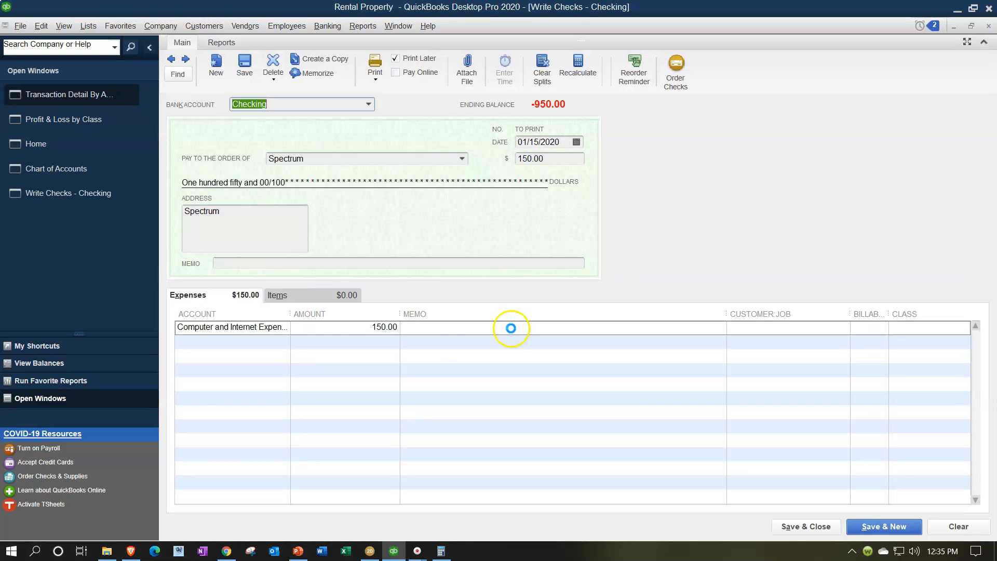
- Calculate the Computer and Internet Expenses line's amount from 150.00 to give 15.00, and assign class B to it
click(260, 327)
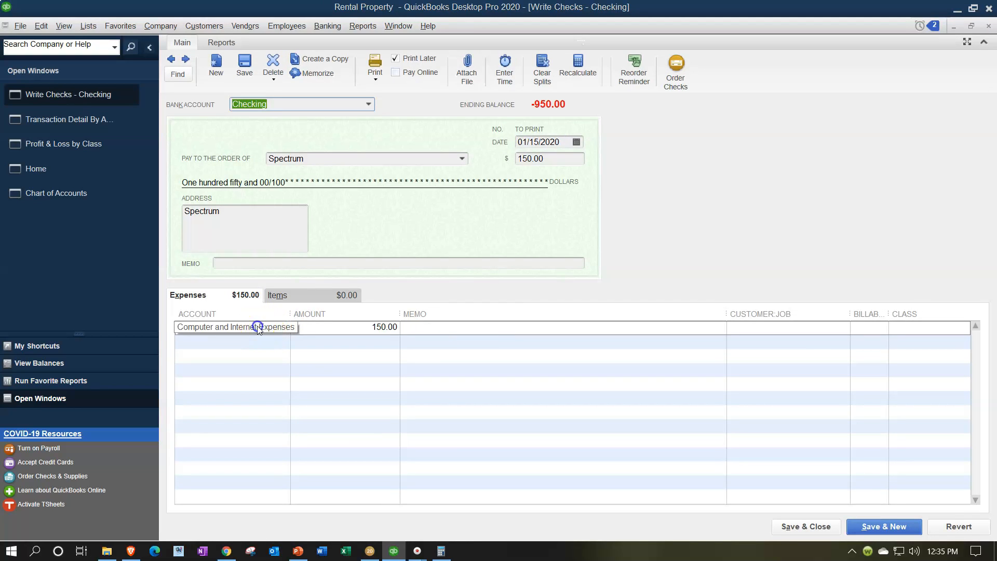
key(Tab)
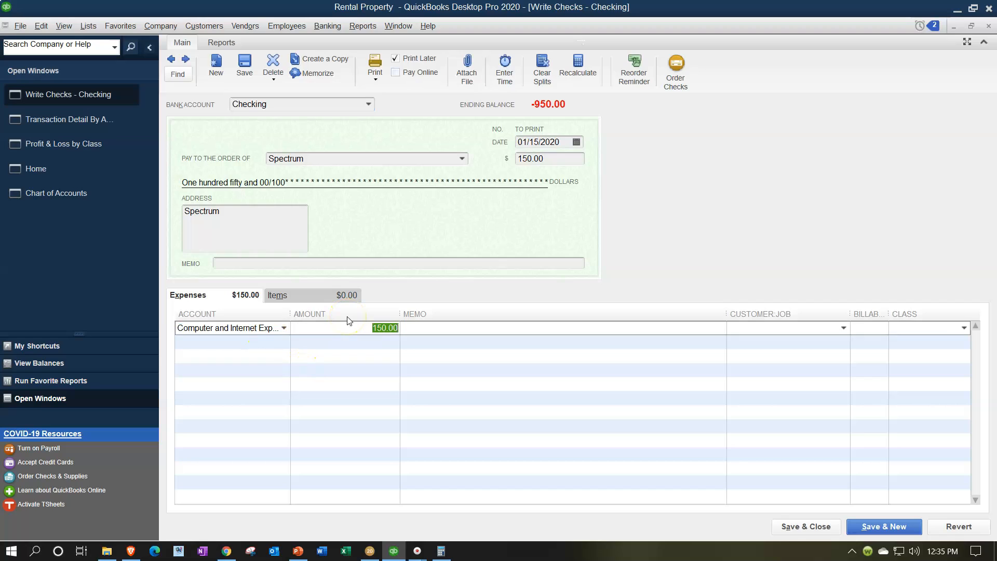
text(150.00 )
text(*)
key(Tab)
text(n)
key(BackSpace)
text(B)
key(Tab)
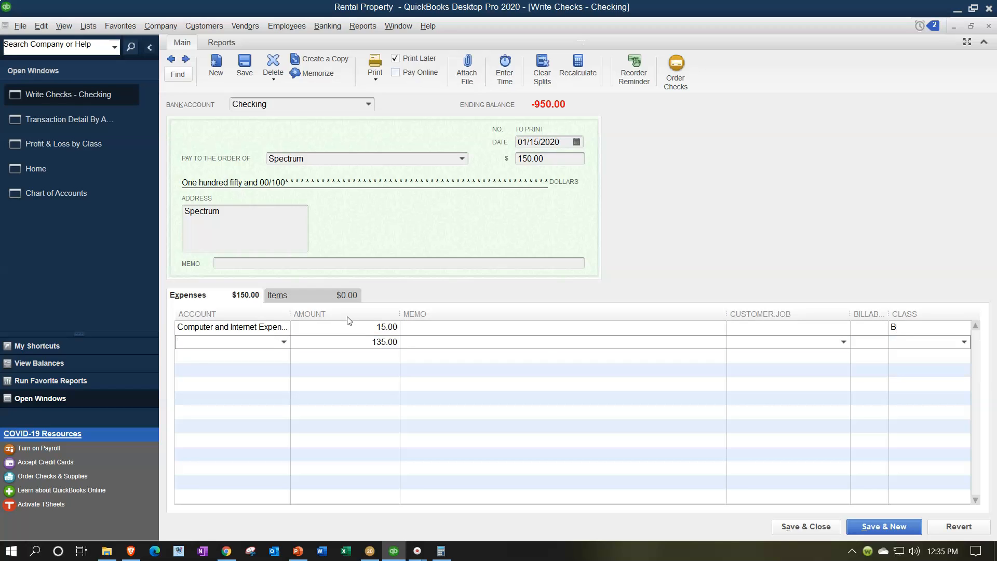
- Assign the 135.00 line to the Computer and Internet Expenses account with class P
text(Computer and Internet Expenses)
key(Tab)
key(Tab)
key(Tab)
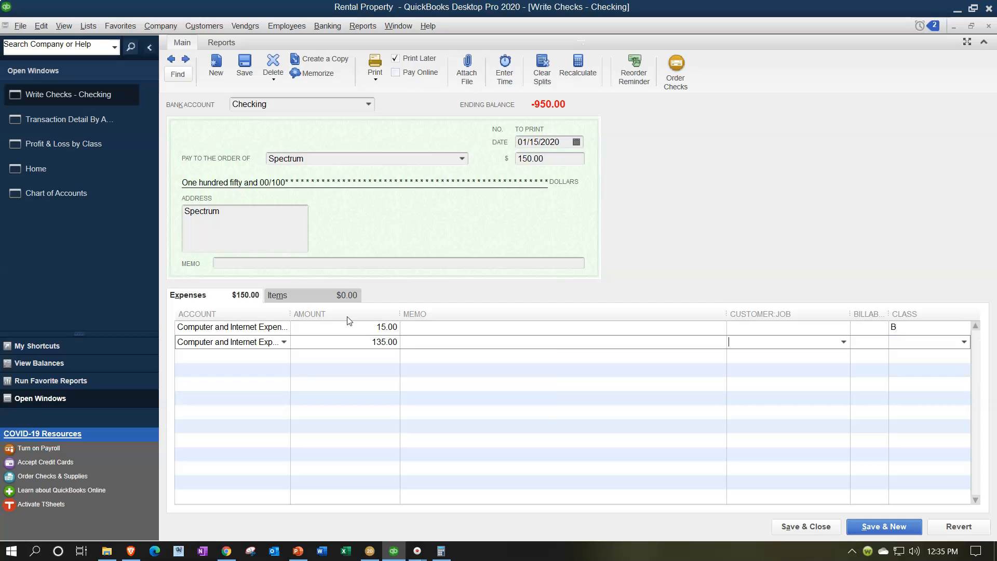
text(P)
key(Tab)
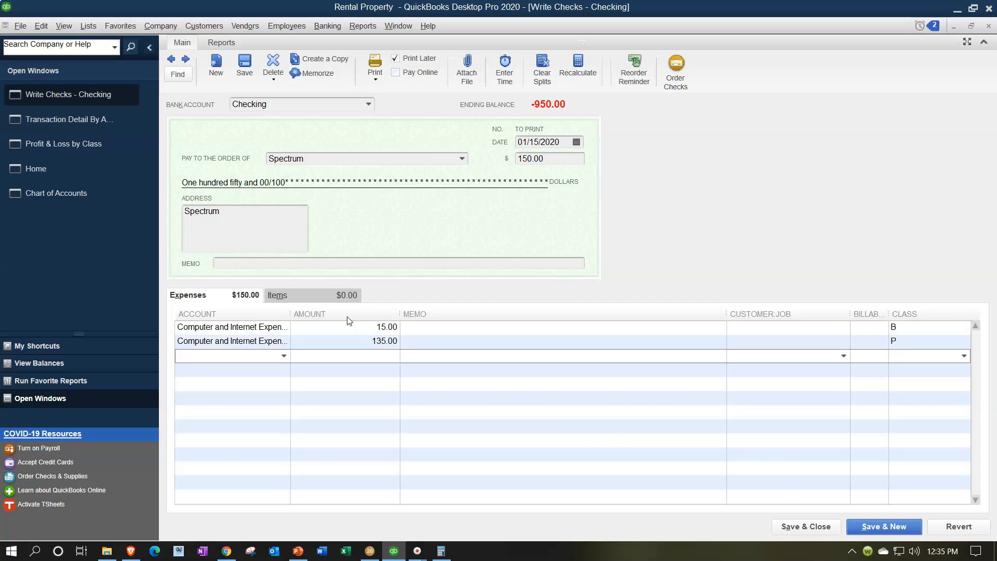
- Save and close the Spectrum check with its split recorded, and close the transaction detail report
click(803, 527)
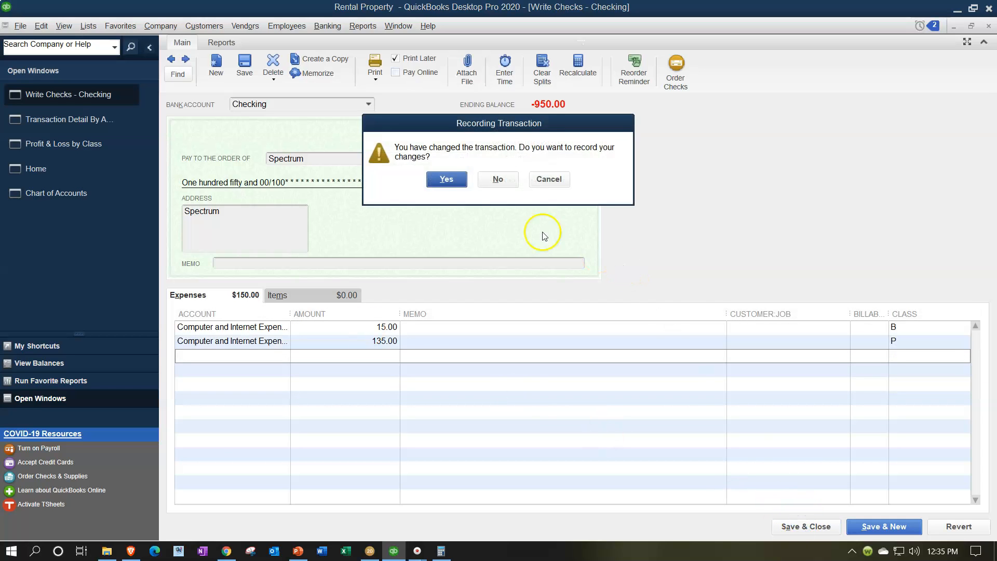
click(445, 181)
click(469, 243)
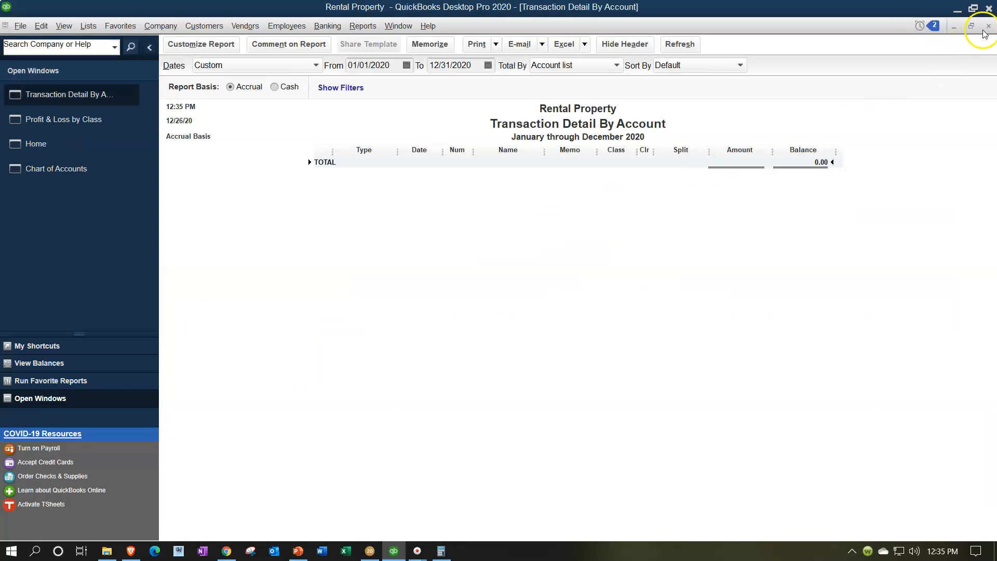
click(988, 27)
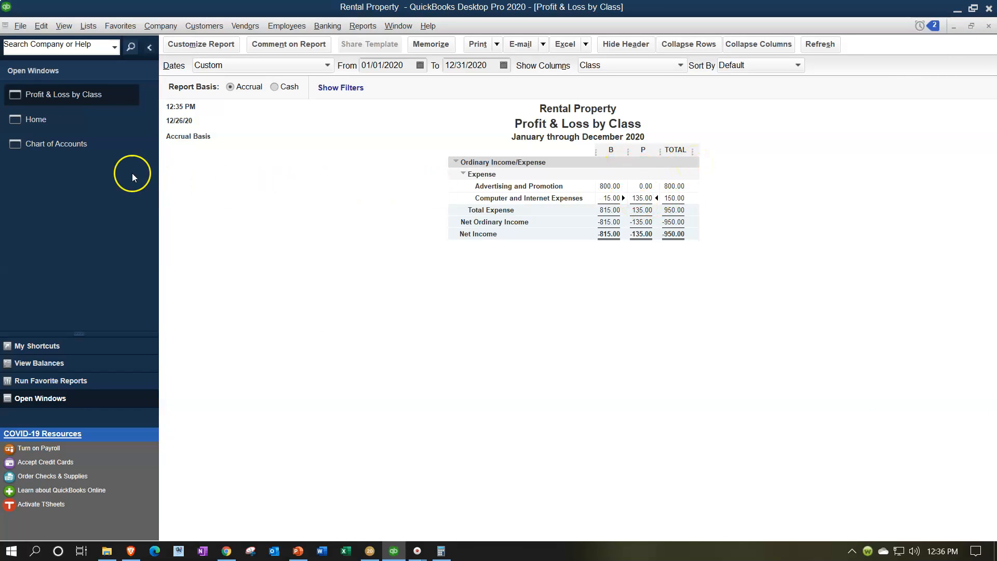
- Start a new check from the Checking account with an Insurance Expense line of 1500
click(36, 119)
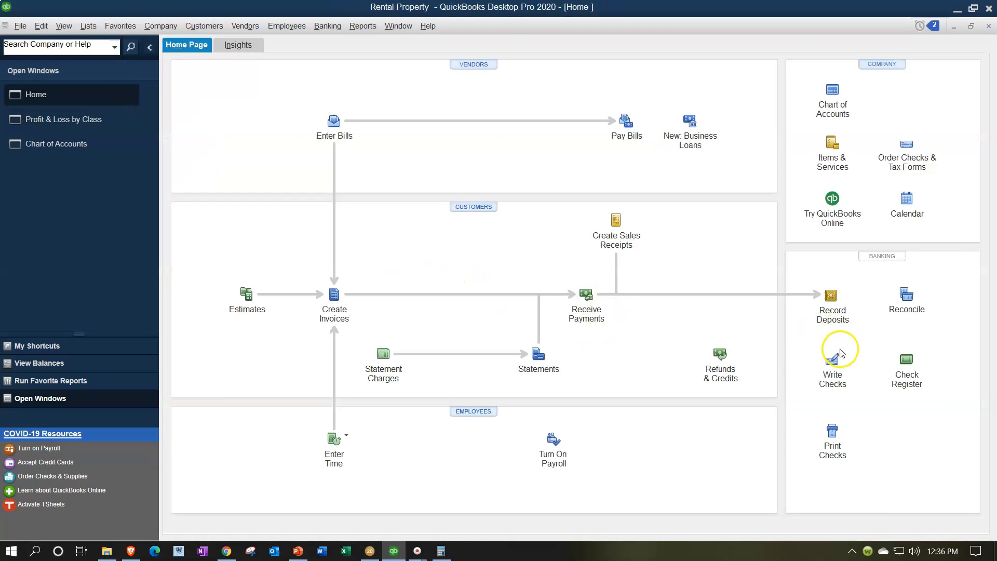
click(833, 367)
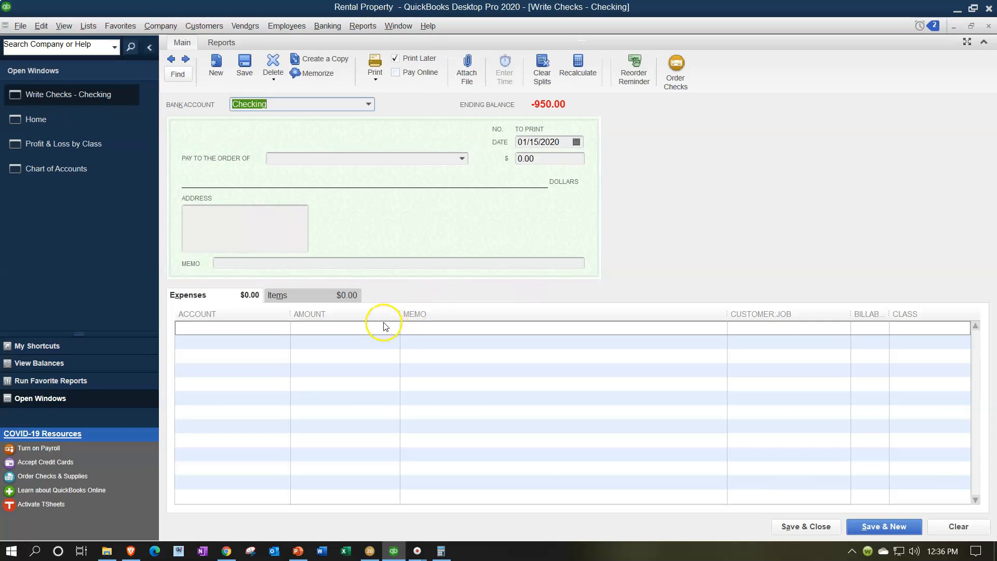
click(276, 328)
click(284, 327)
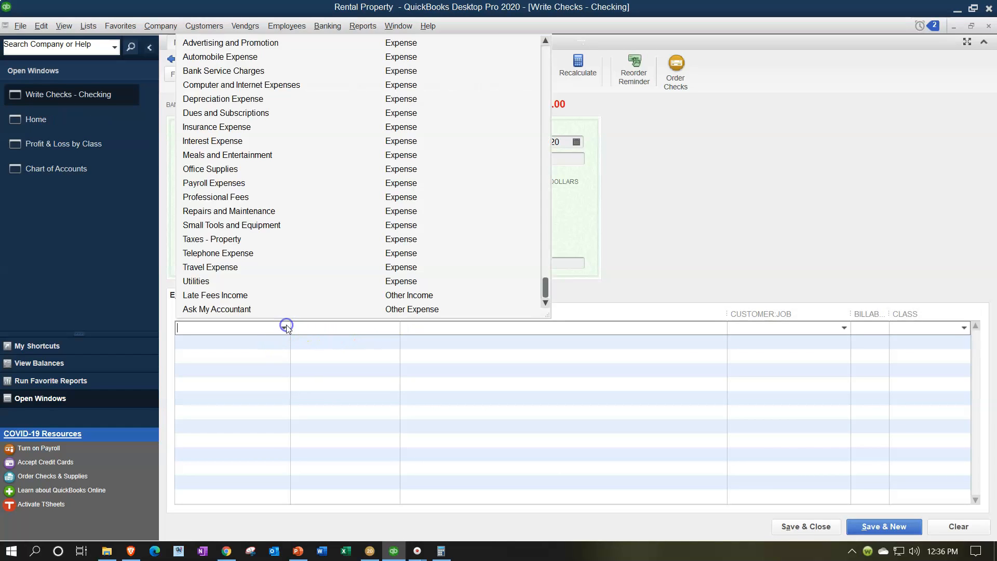
scroll(328, 233, up, 1)
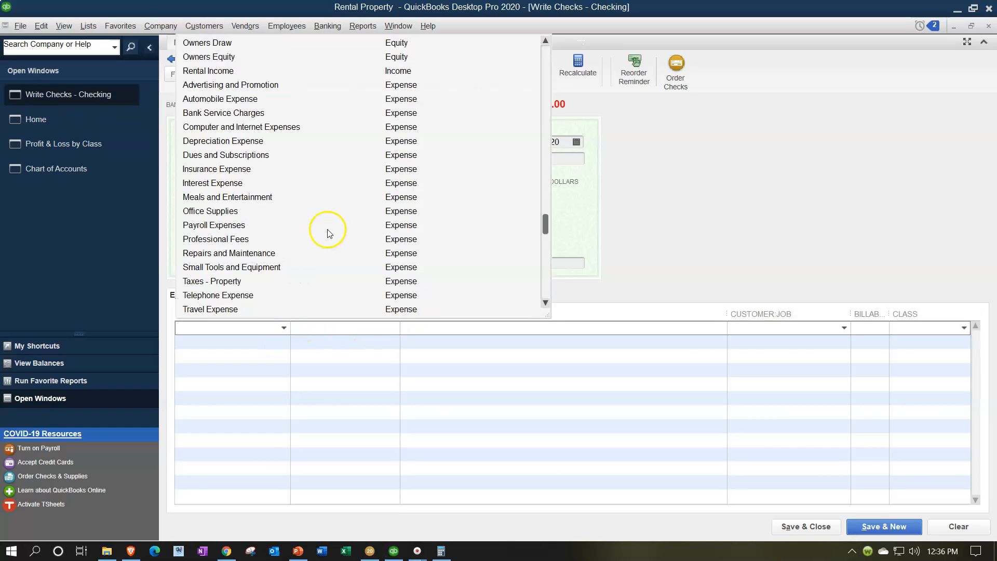
click(230, 171)
click(241, 138)
text(1500)
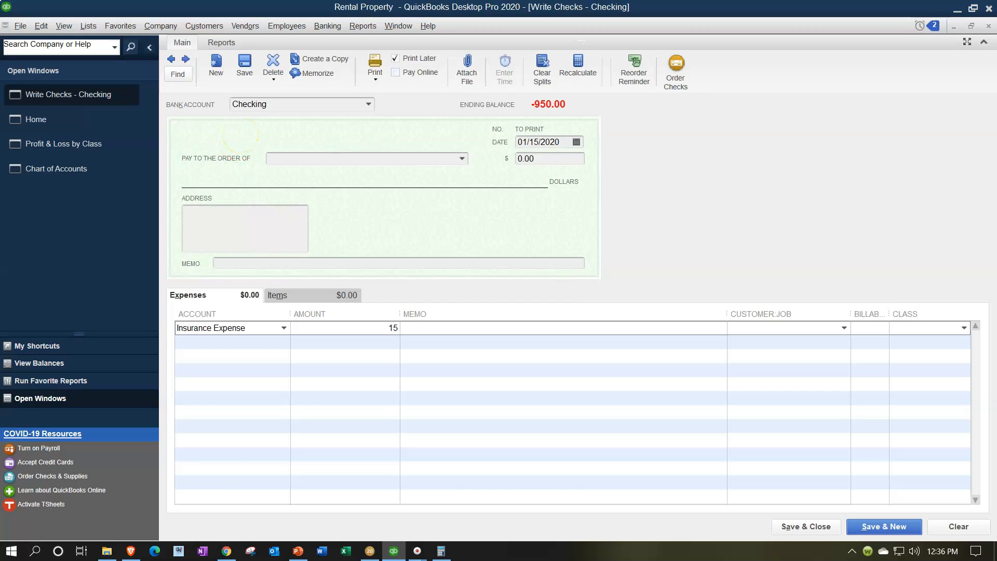
key(Tab)
- Make the check payable to Insurance Co and add that payee as a new vendor
click(235, 136)
click(393, 160)
text(Insu)
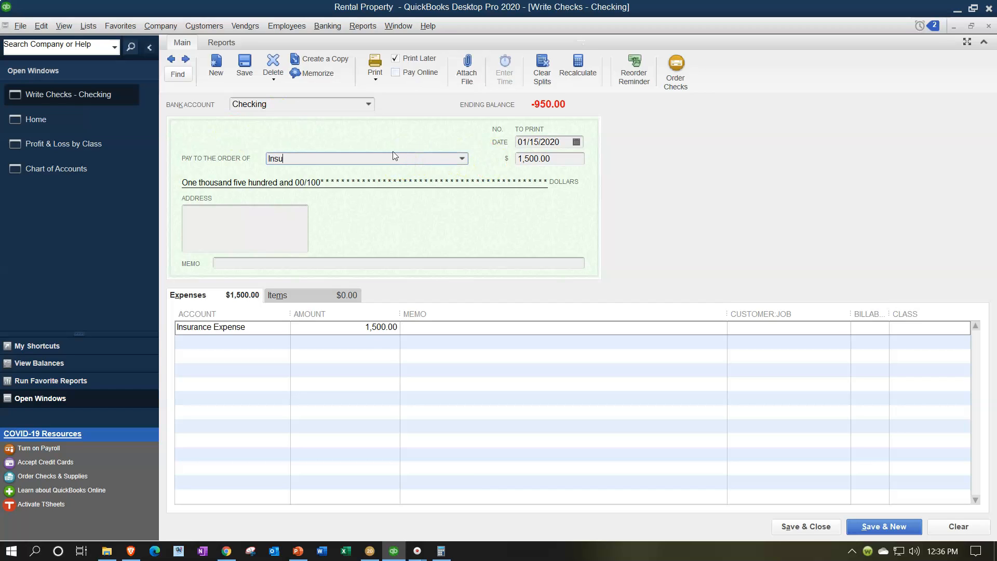
text(rance Co)
key(Tab)
key(Return)
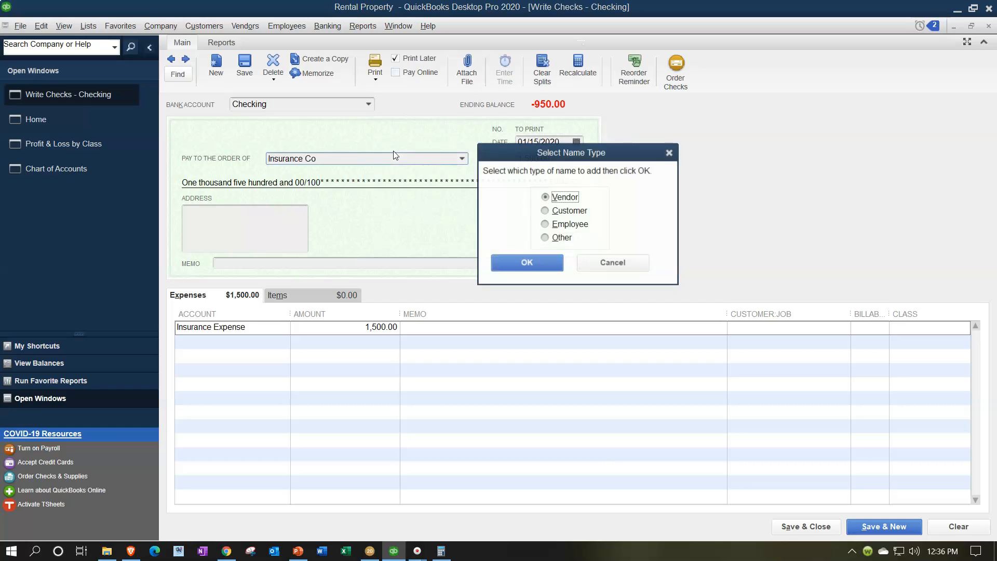
key(Return)
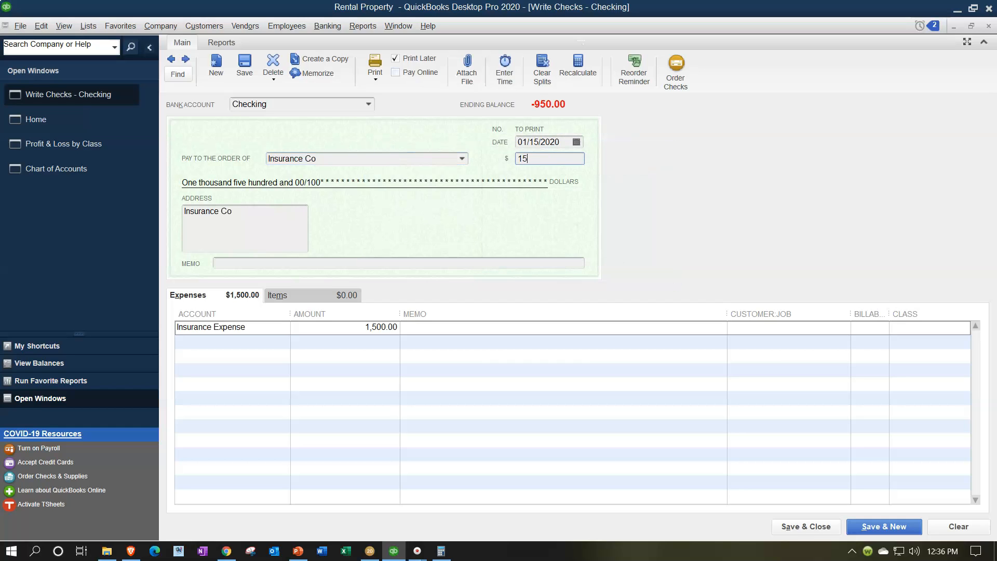
- Calculate the Insurance Expense line's amount from 1500 to give 150.00, and assign class B to it
key(Tab)
key(Tab)
key(Tab)
key(Tab)
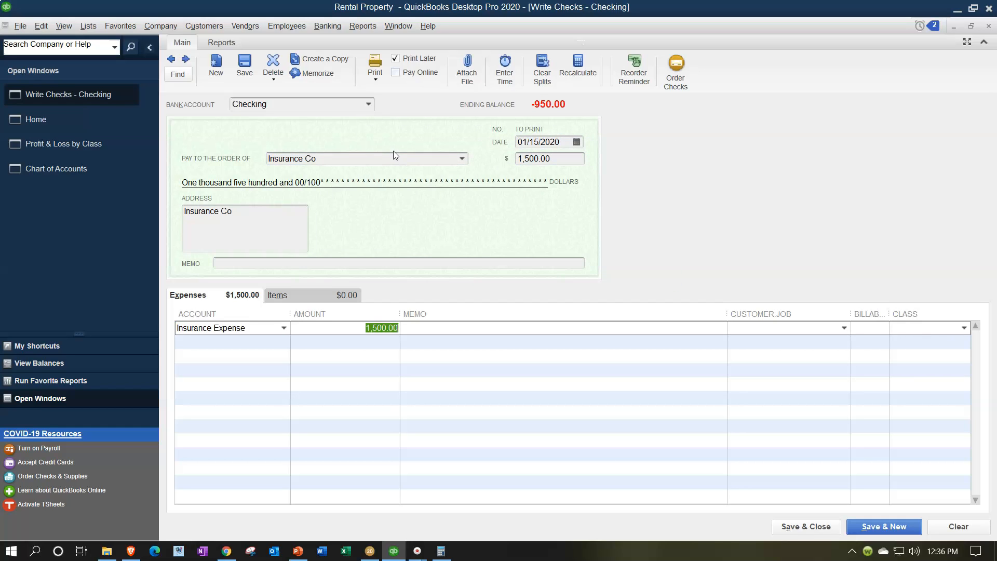
text(1500*)
key(Tab)
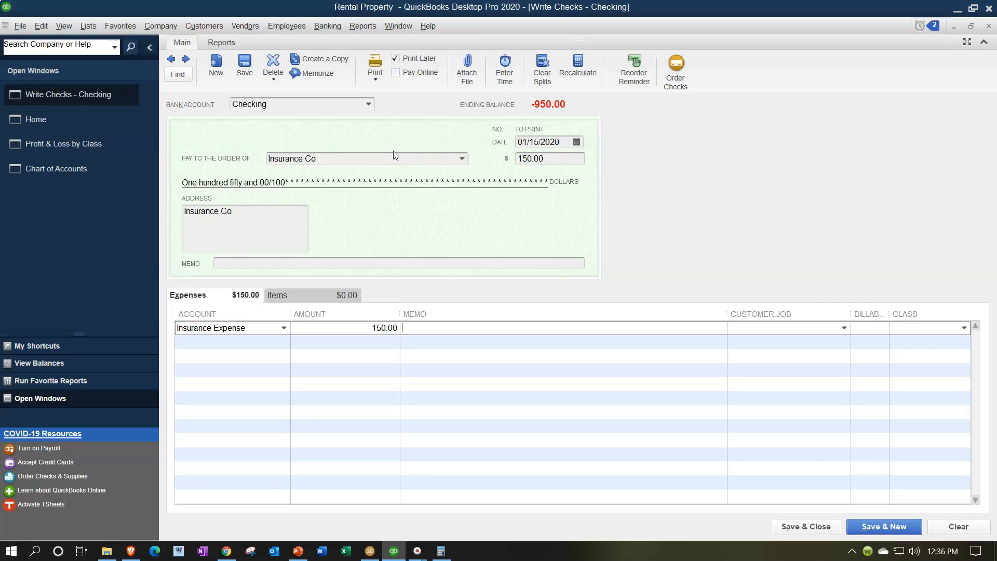
key(Tab)
key(Tab)
text(B)
key(Tab)
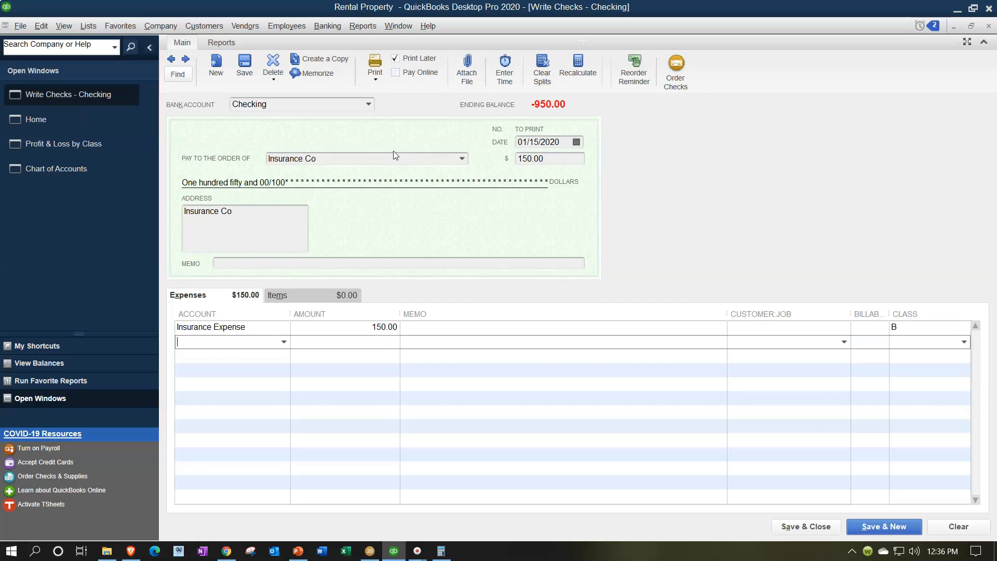
- Add a second Insurance Expense line calculated as 1500*.9, giving 1,350.00, and set the check total to 1,500.00
text(i)
key(Tab)
text(1500*.)
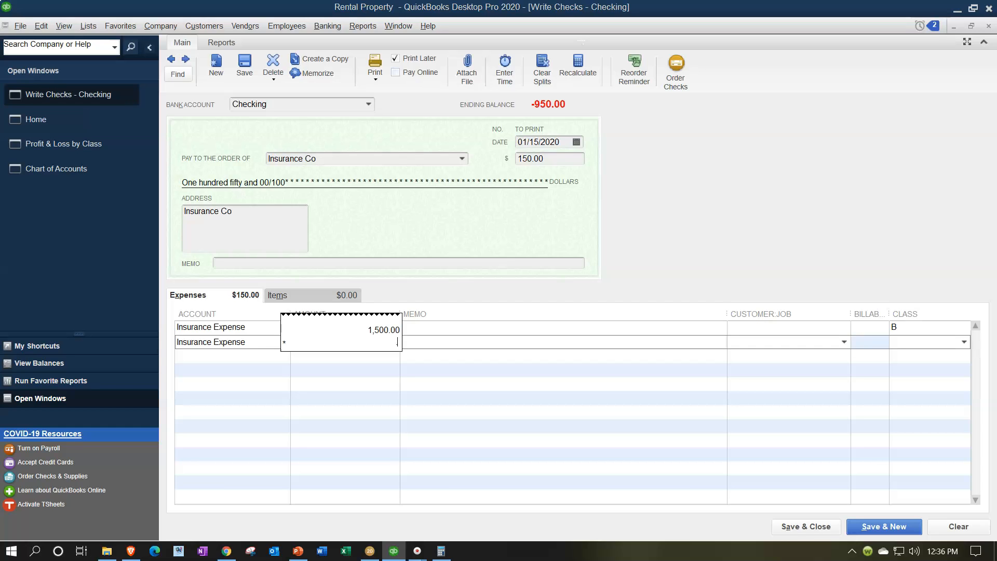
text(9)
key(Return)
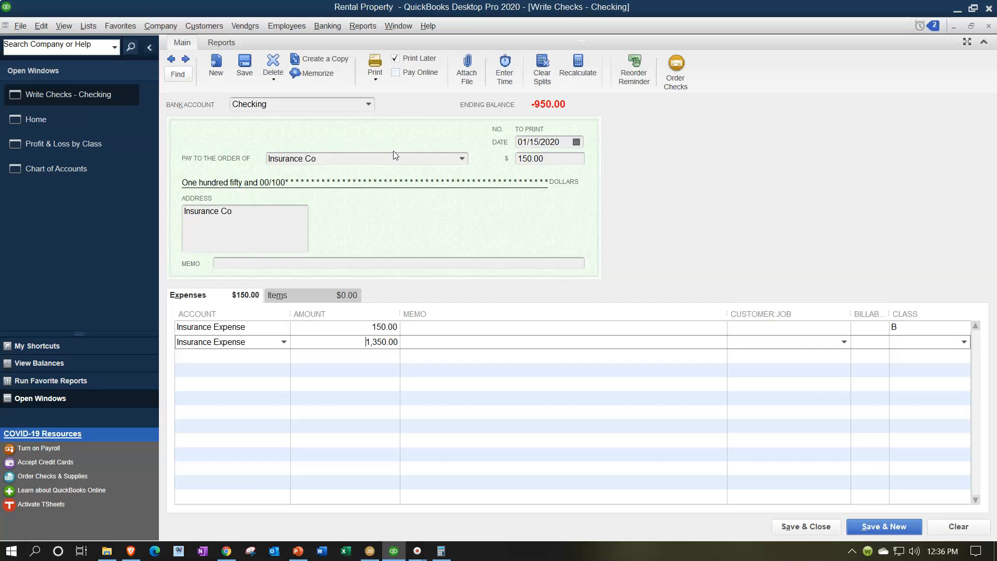
click(557, 161)
key(Tab)
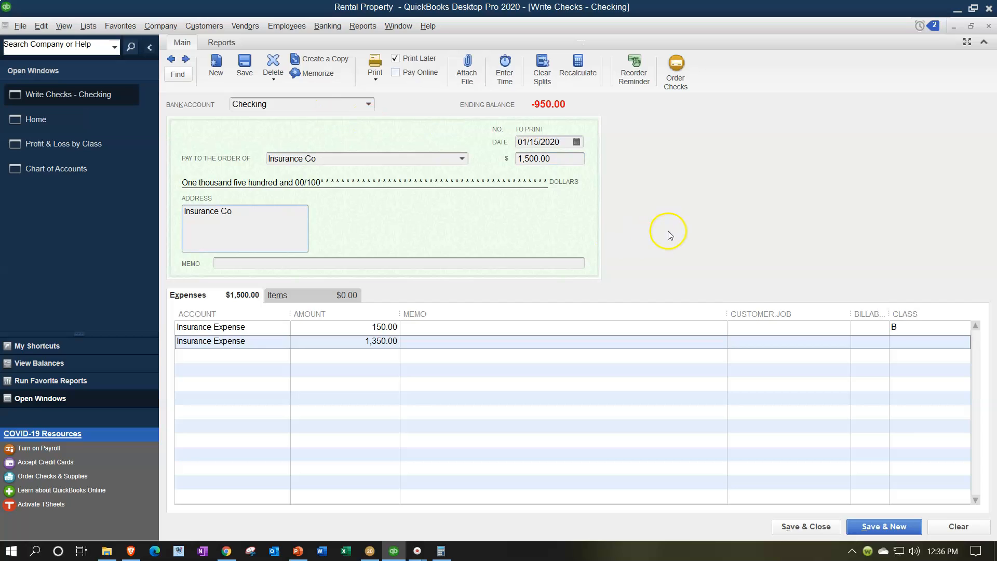
- Assign class P to the 1,350.00 Insurance Expense line
click(905, 343)
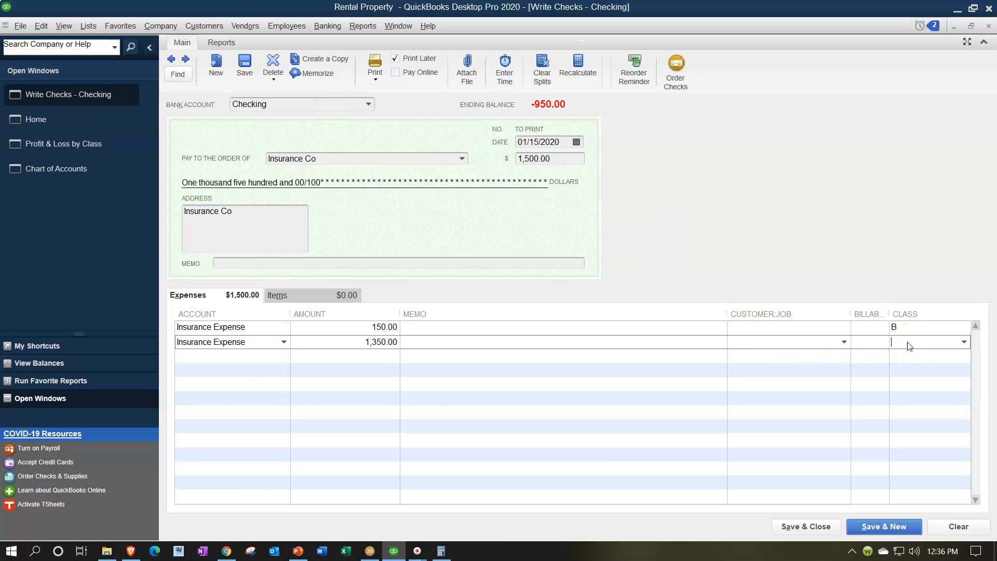
text(P)
key(Tab)
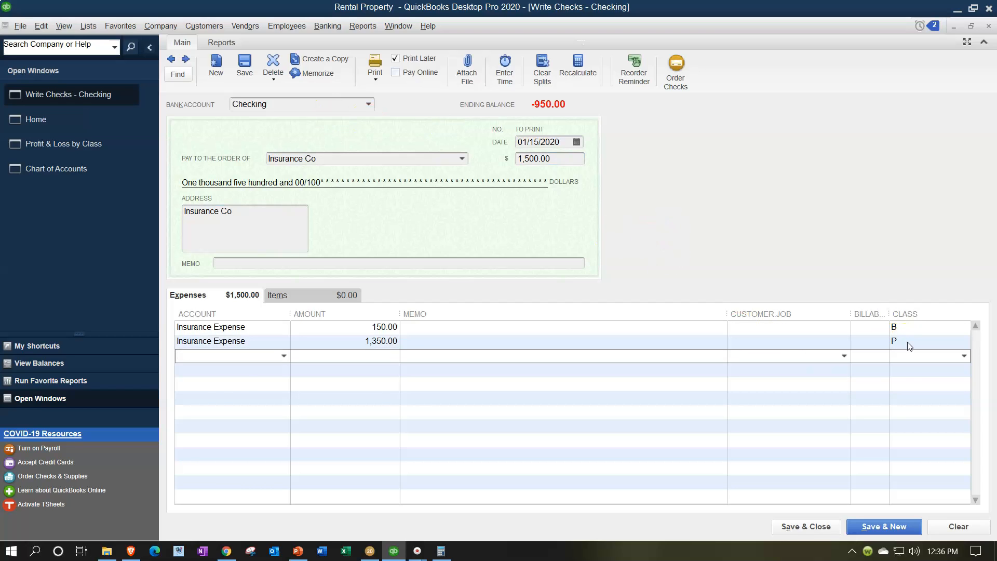
- Save and close the Insurance Co check, and bring up the Profit & Loss by Class report
click(807, 526)
click(475, 245)
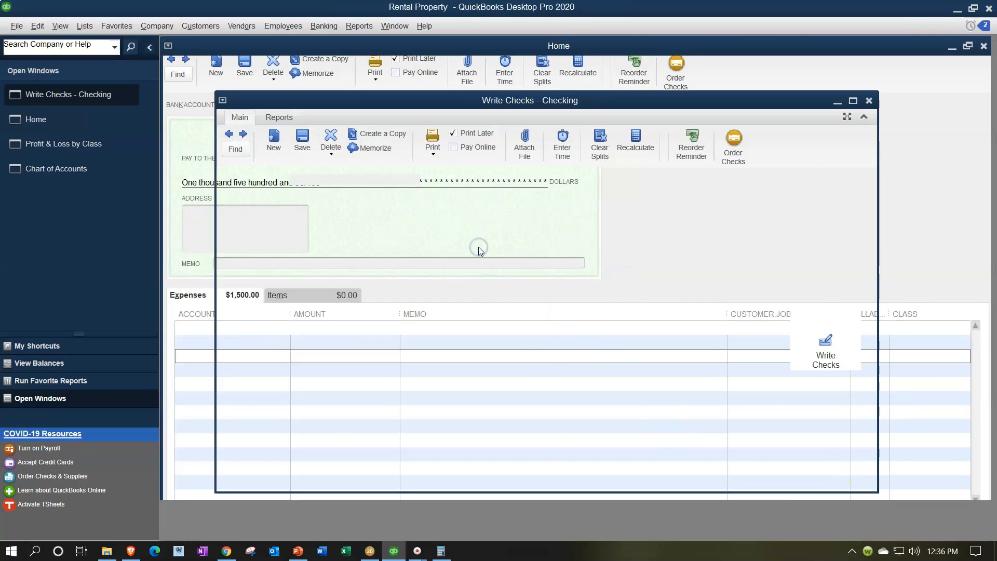
click(78, 120)
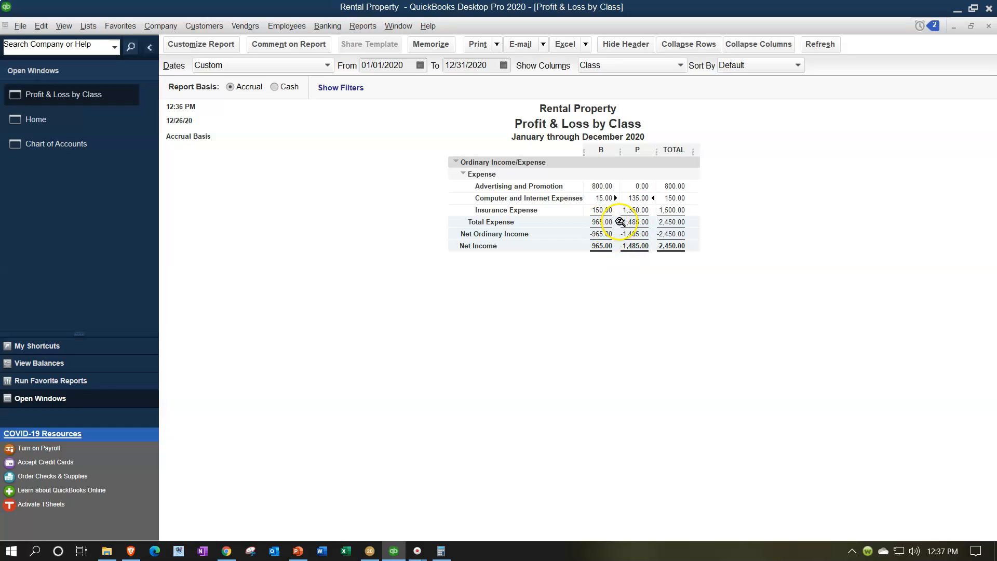
- Start a new check from the Home page and assign its first expense line to Interest Expense
click(36, 118)
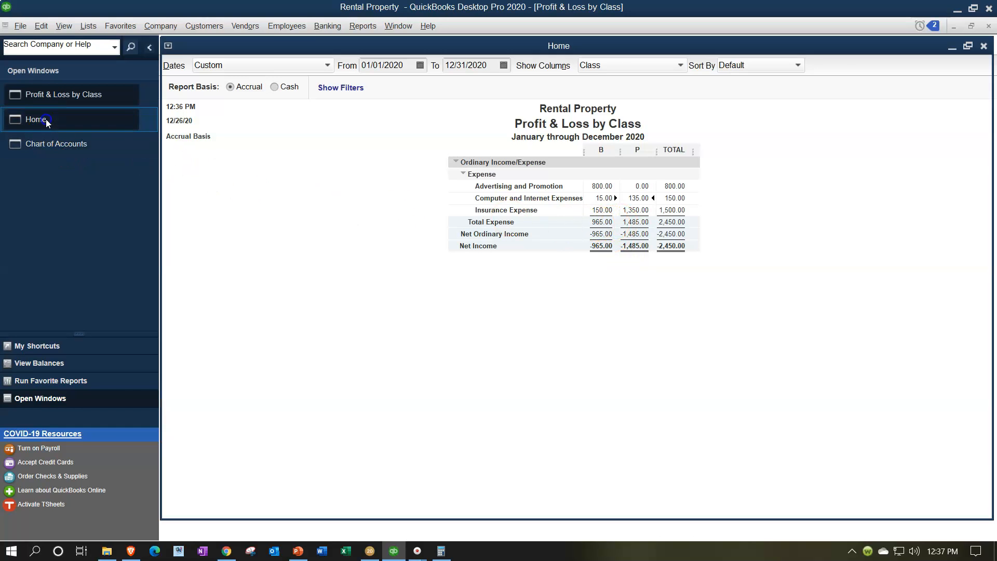
click(842, 370)
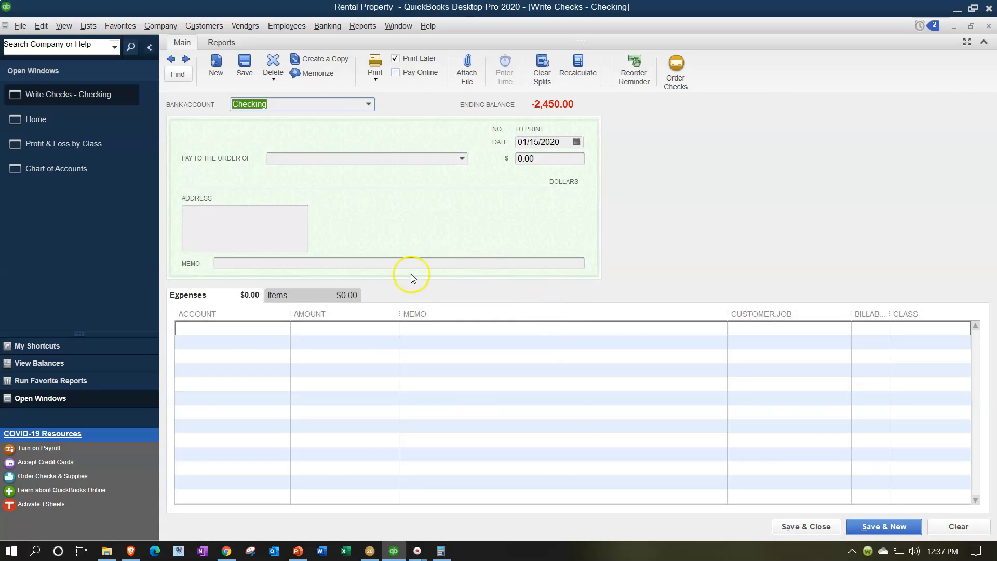
click(267, 330)
click(284, 328)
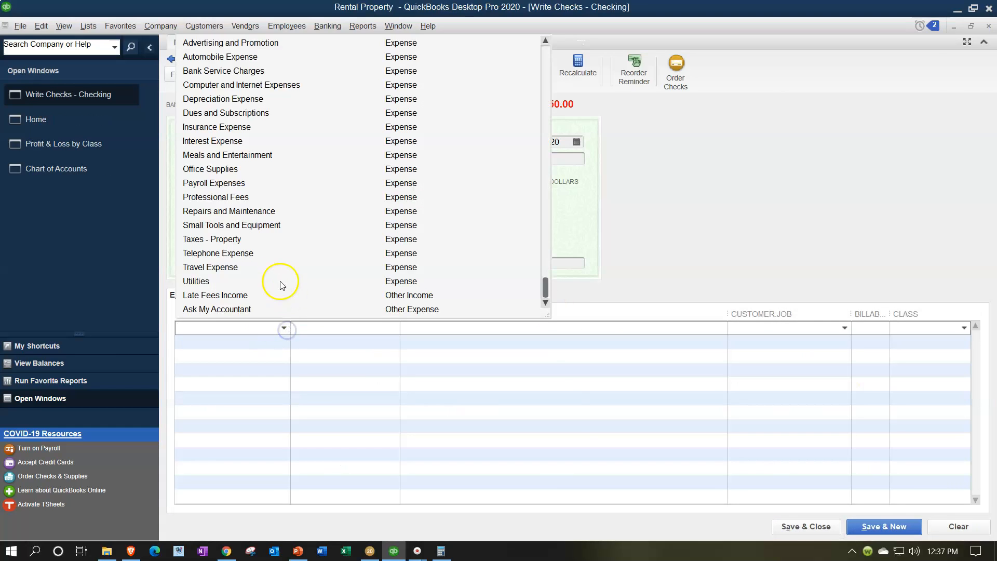
click(229, 141)
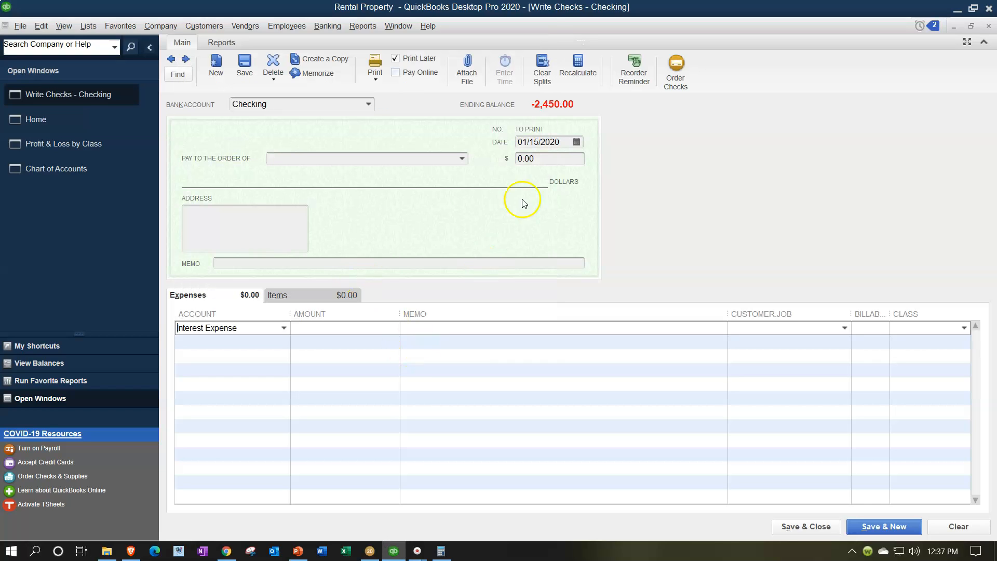
- Enter Mortage Co as the check's payee and quick-add it as a vendor
click(385, 158)
text(MOr)
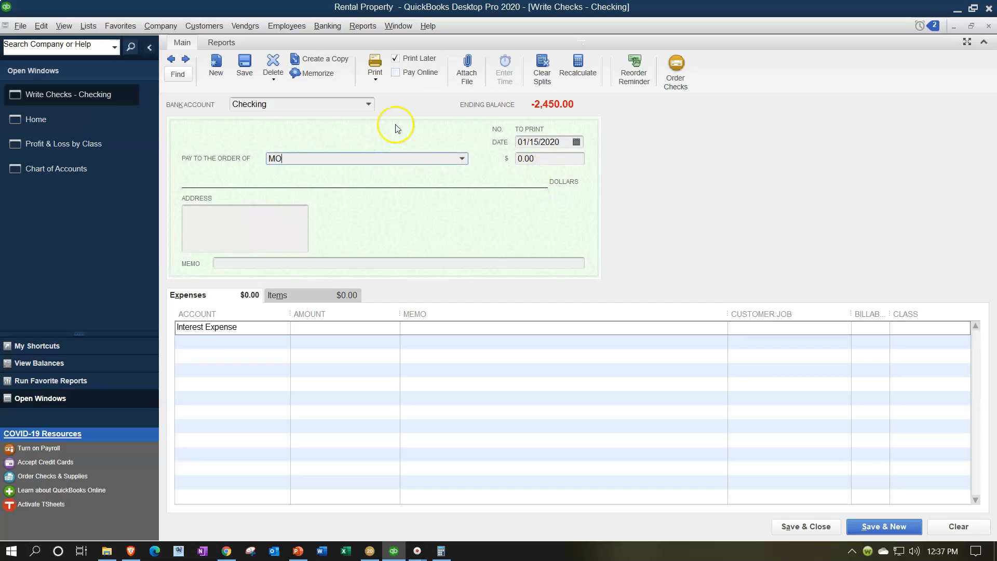
key(BackSpace)
key(BackSpace)
text(o)
key(BackSpace)
key(BackSpace)
text(Mortage Co)
key(Tab)
key(Return)
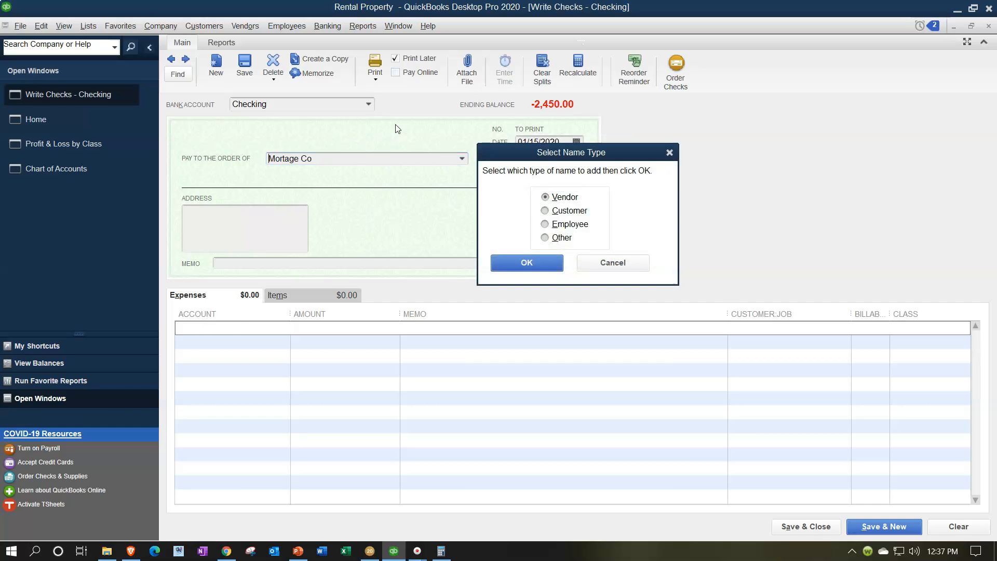
key(Return)
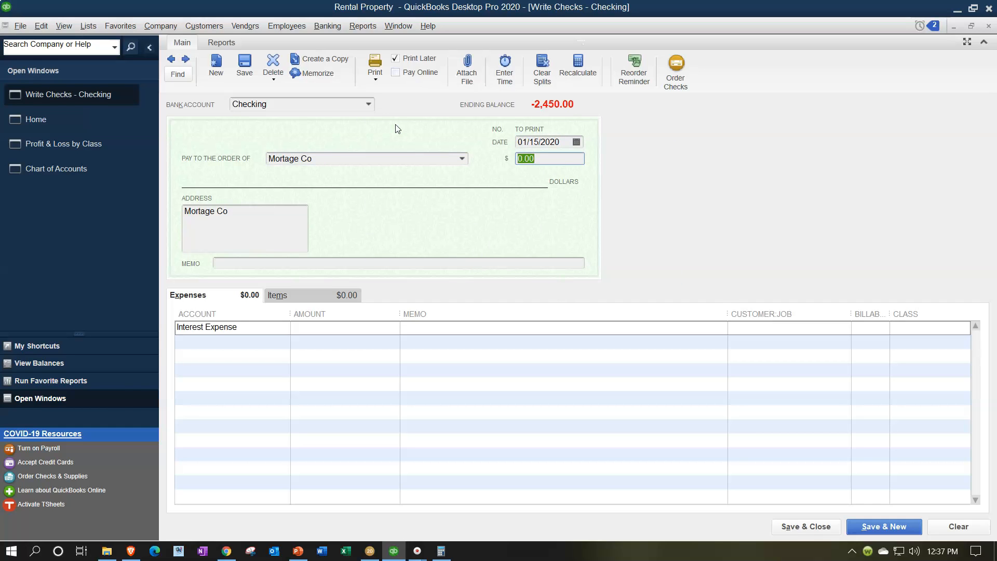
- Set the Mortage Co check amount to 2,300.00
text(2,)
text(300)
key(Tab)
key(Tab)
key(Tab)
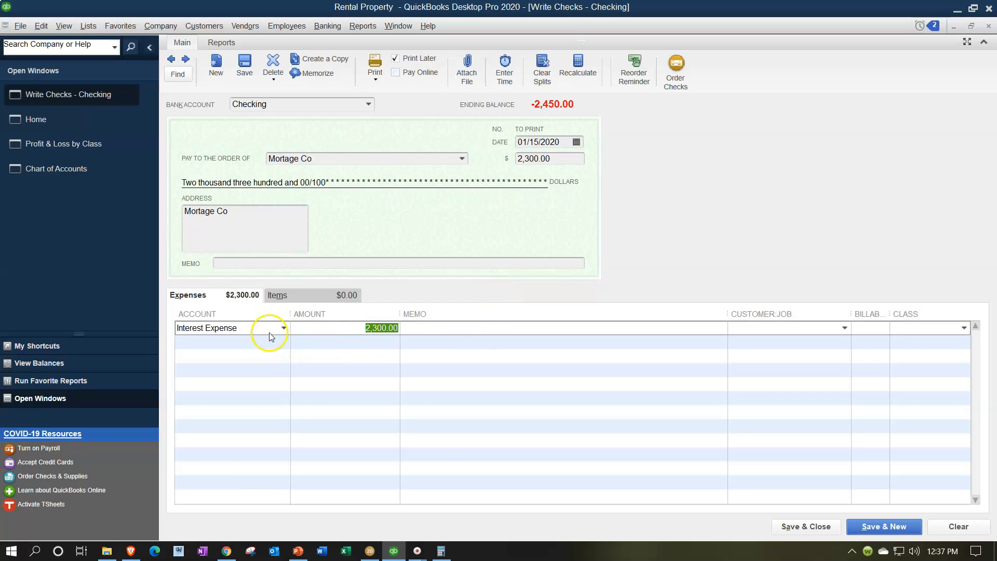
- Calculate the Interest Expense line's amount from 2,300.00 to give 230.00, and assign class B to it
text(2)
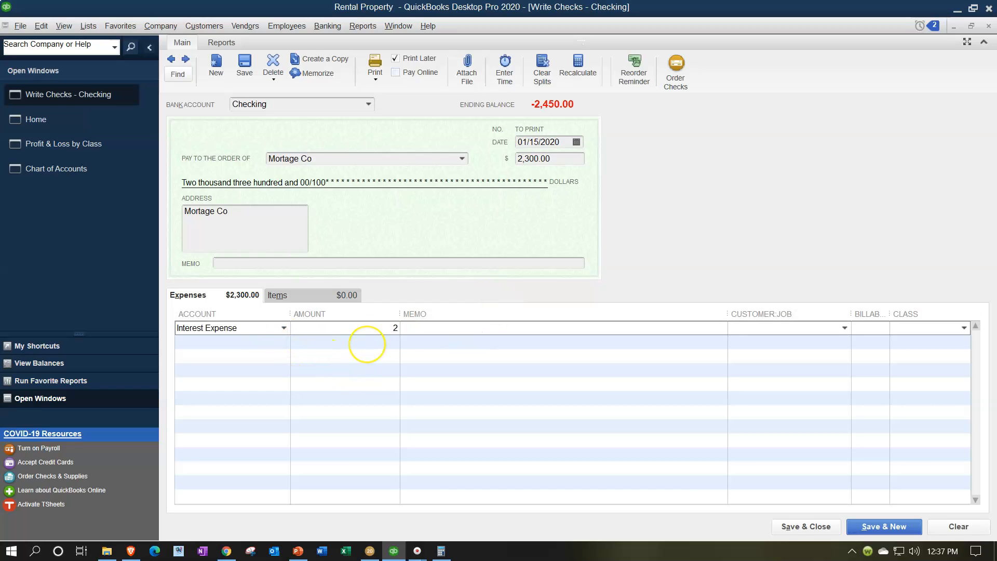
text(,300.00 *)
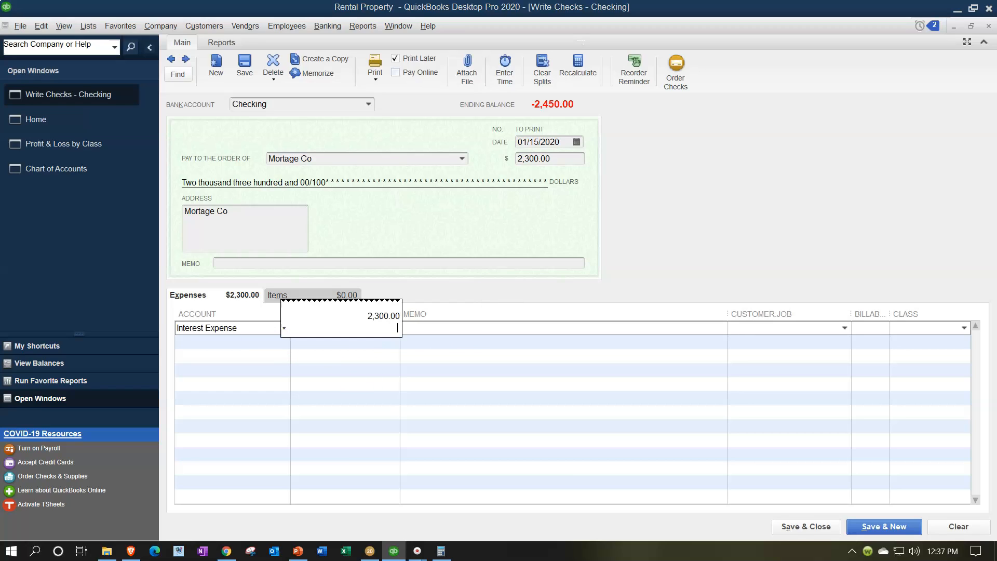
key(Tab)
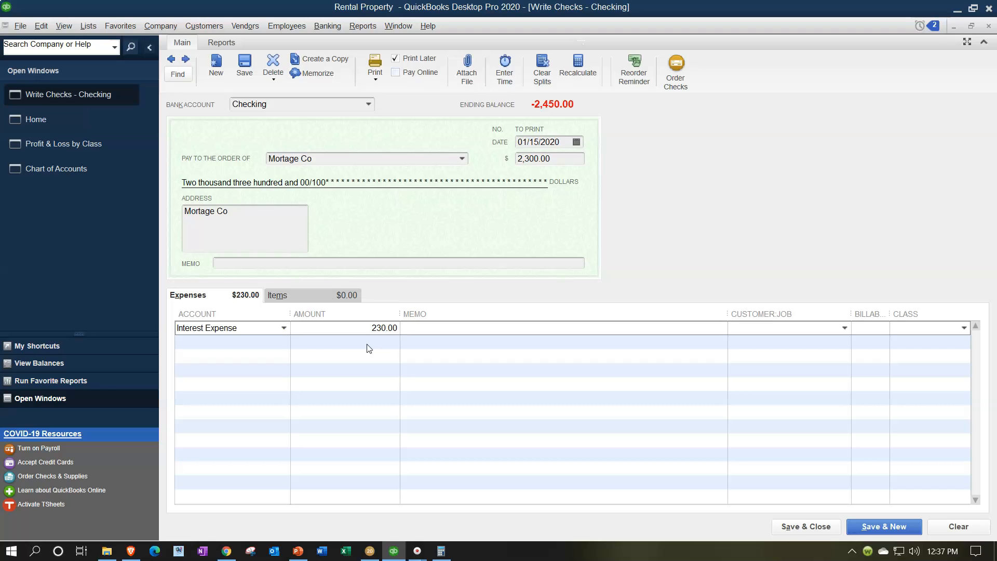
text(B)
key(Tab)
- Add a second Interest Expense line for 2,070.00 with class P, and save the check to start a new one
text(Int)
key(Tab)
key(Tab)
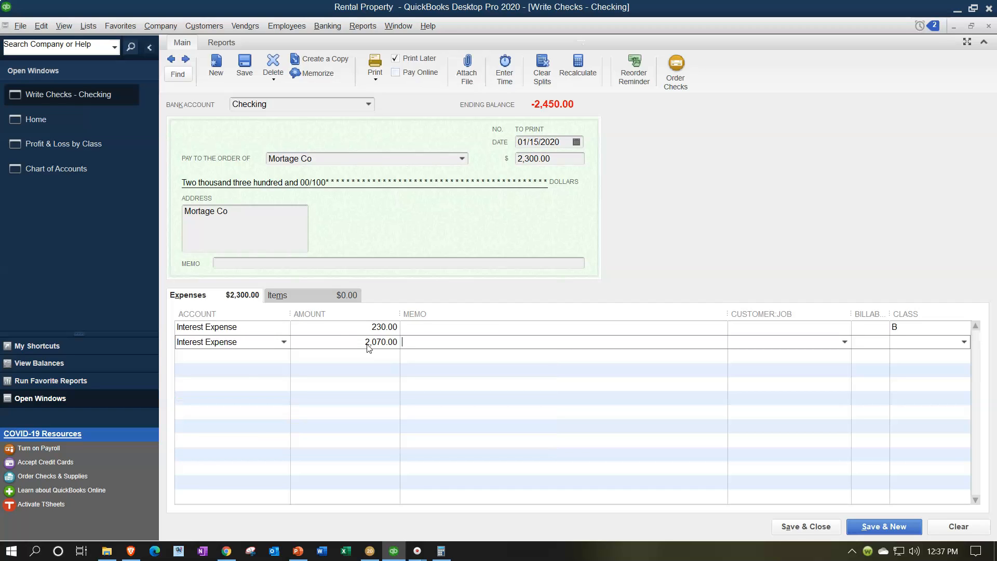
key(Tab)
key(Tab)
text(P)
key(Tab)
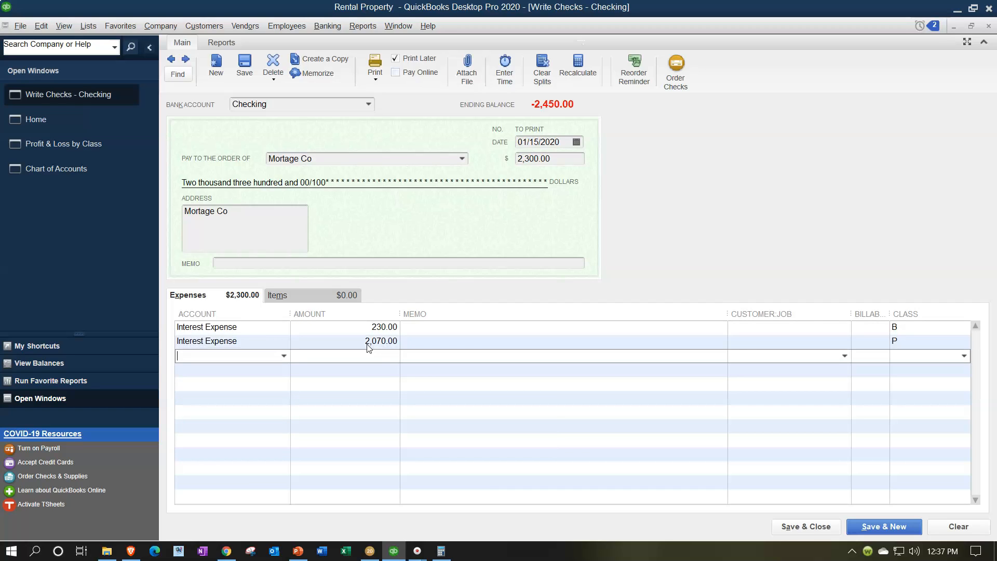
click(878, 527)
click(478, 245)
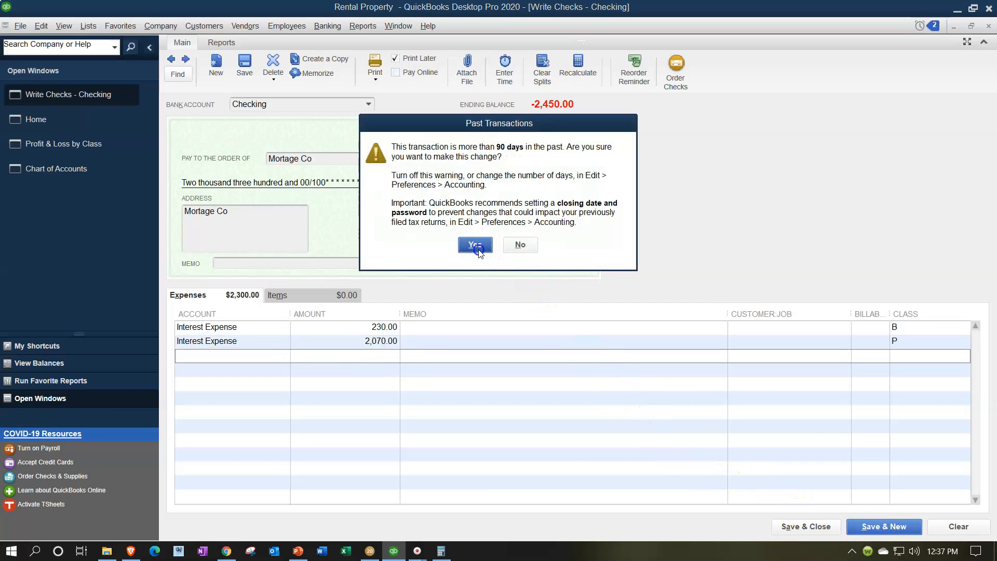
- Assign the blank check's first expense line to Professional Fees
click(285, 329)
click(284, 329)
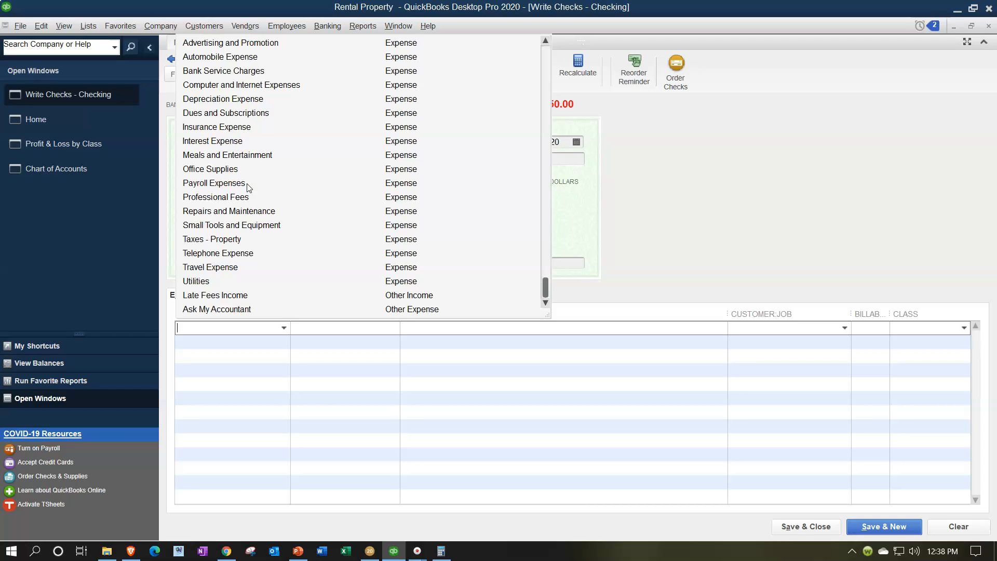
click(246, 197)
click(246, 197)
- Enter Lawyers Co as the check's payee and quick-add it to the name list
click(298, 162)
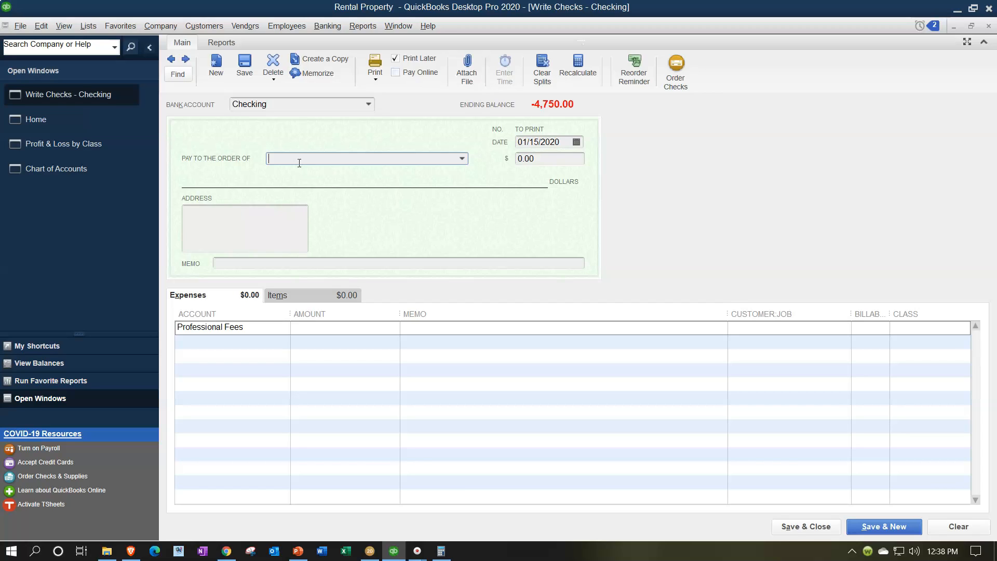
text(Laywe)
text(rs)
text( Co)
click(545, 159)
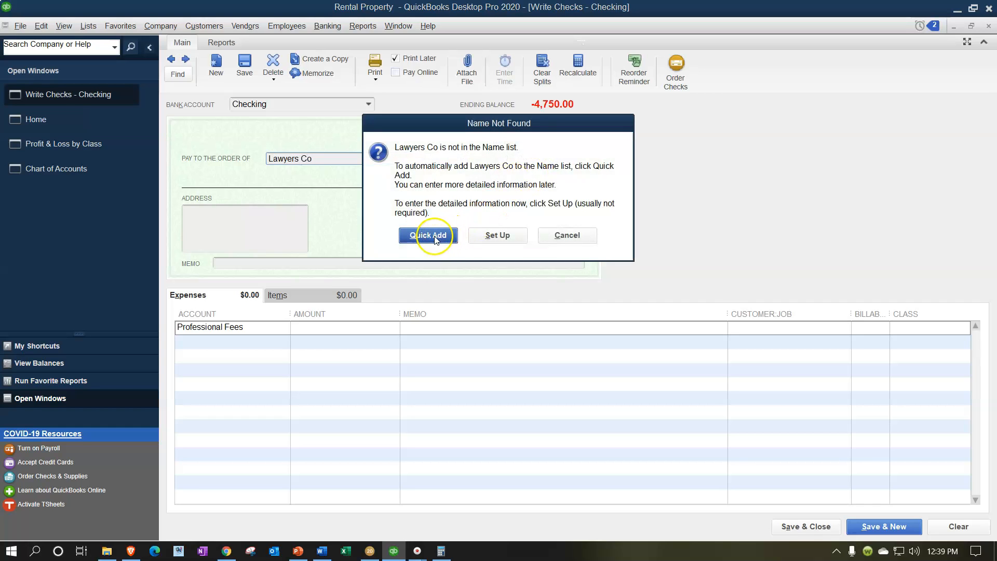
click(427, 235)
click(524, 263)
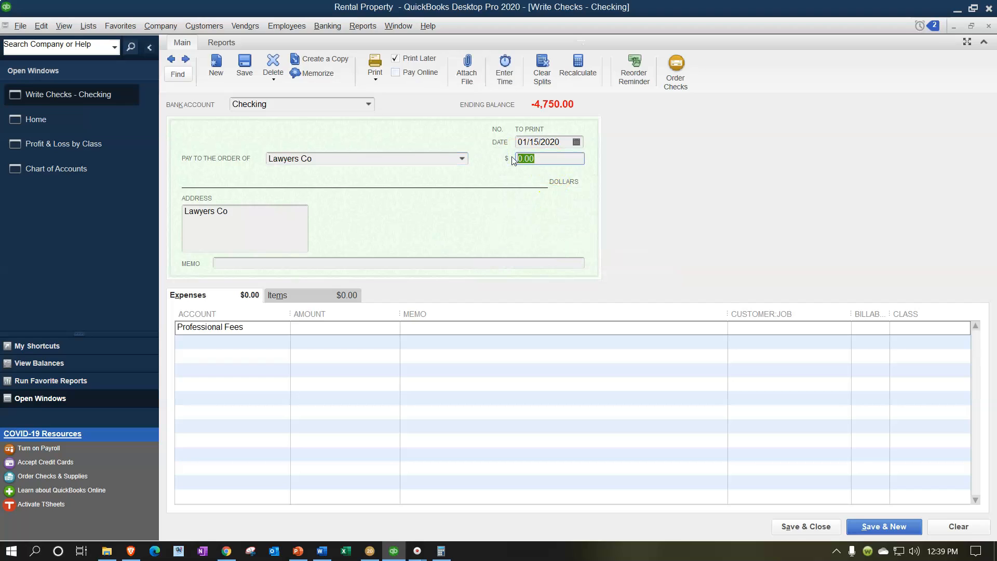
- Set the Lawyers Co check amount to 570.00
text(570)
key(Tab)
key(Tab)
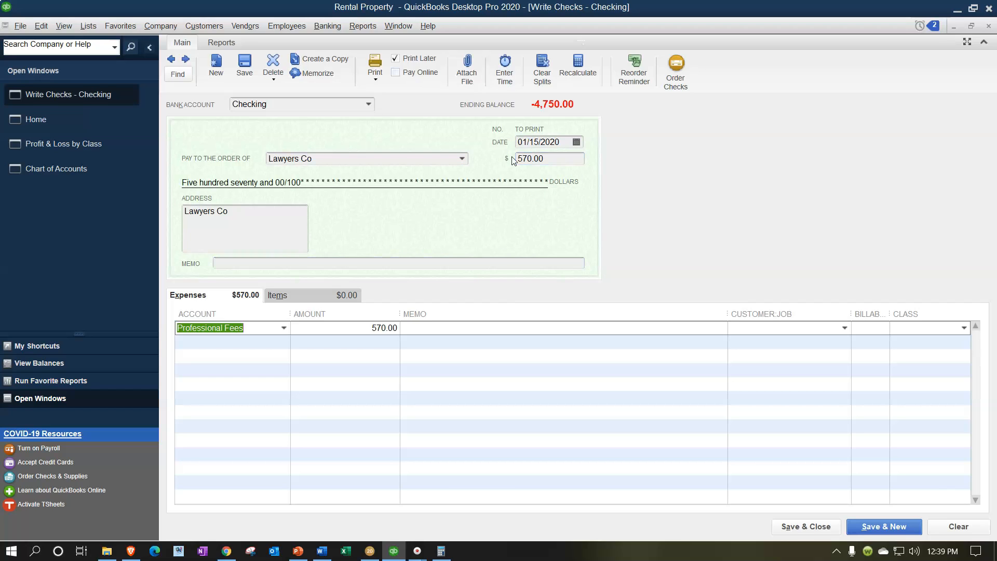
- Assign class B to the Professional Fees line, and save the check to start a new one
key(Tab)
key(Tab)
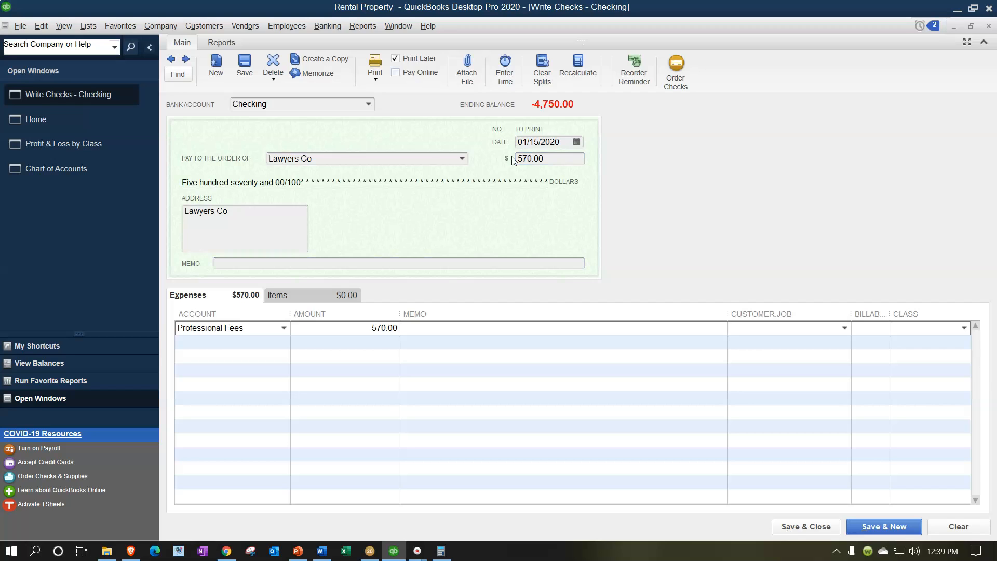
text(B)
key(Tab)
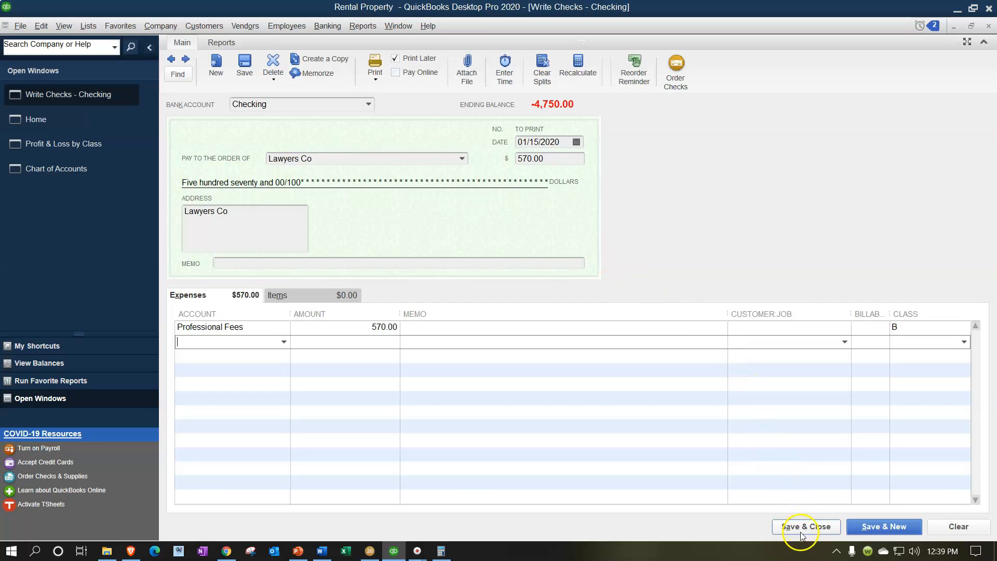
click(881, 527)
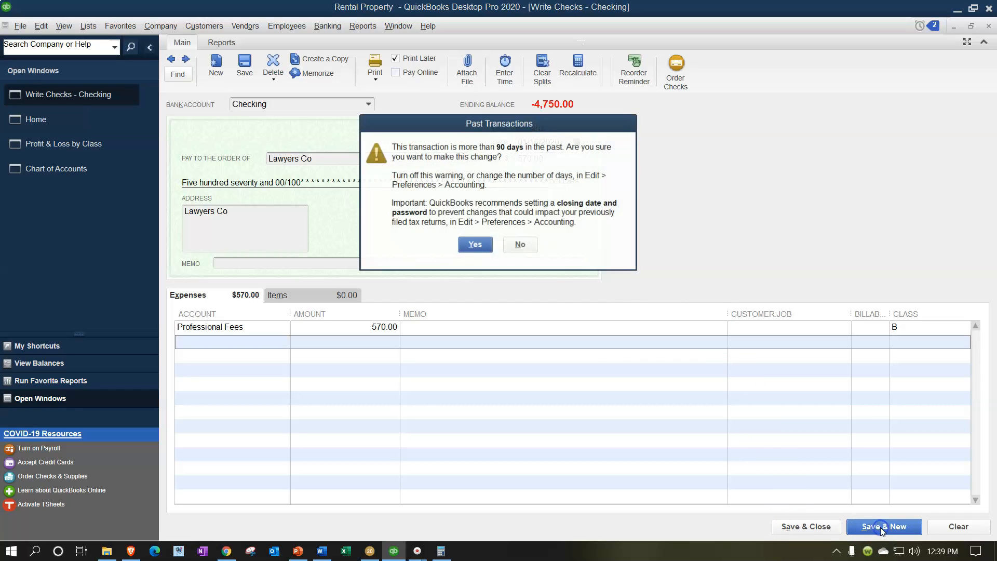
click(475, 246)
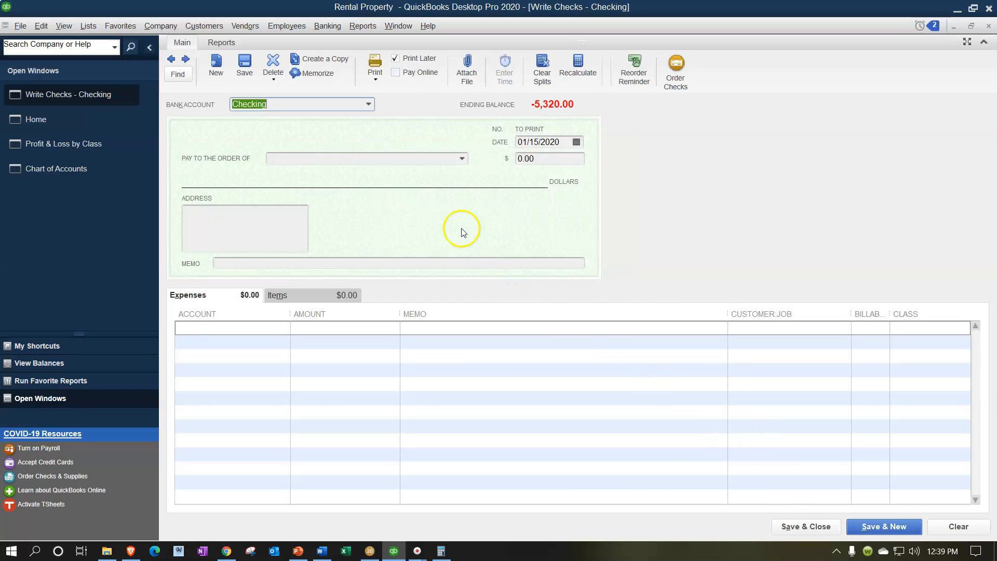
- Assign the new check's first expense line to Repairs and Maintenance
click(461, 159)
click(461, 159)
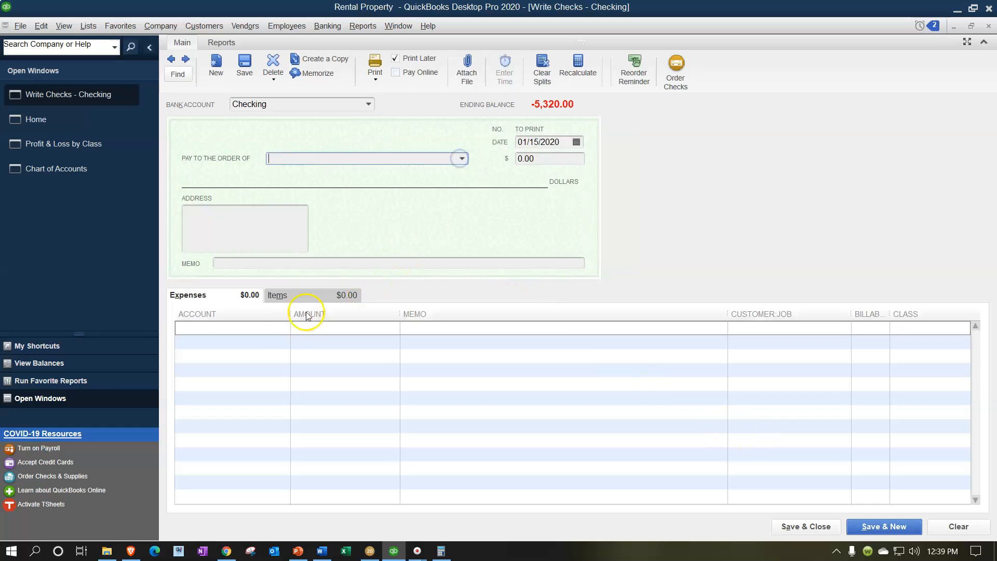
click(283, 331)
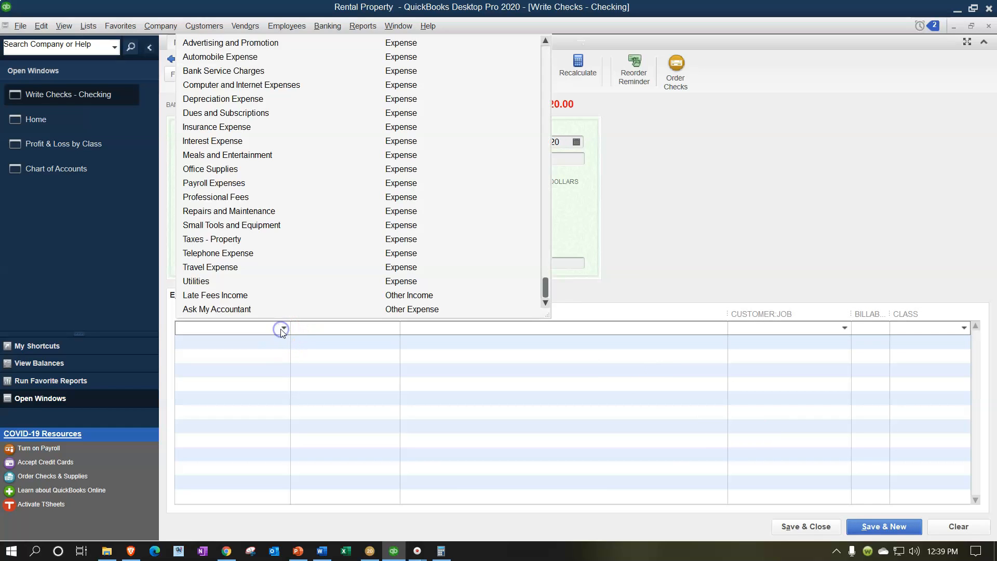
click(255, 213)
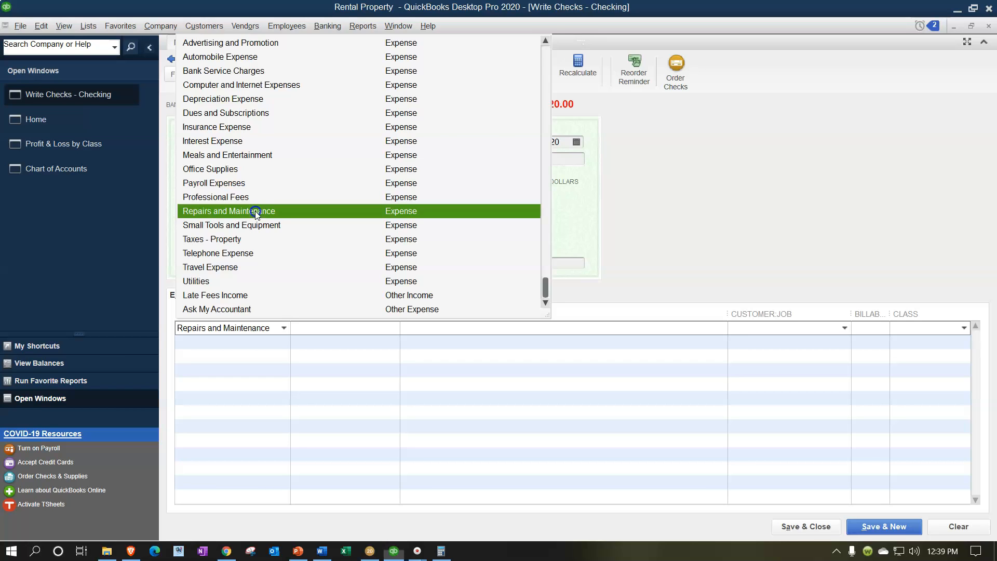
- Rename the Repairs and Maintenance account in the Chart of Accounts as Repairs and Maintenance Rental, and save it
click(85, 27)
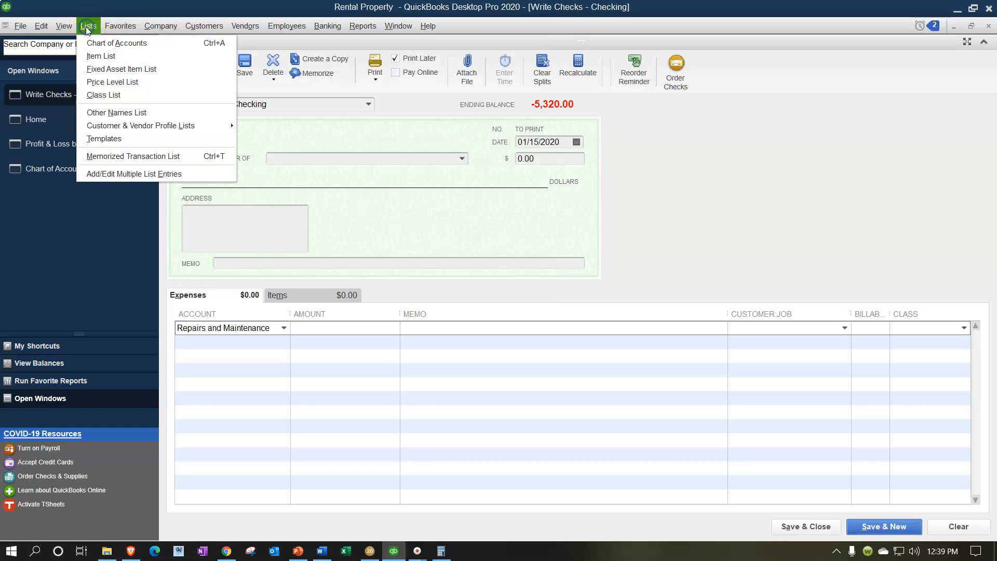
click(70, 26)
click(87, 27)
click(91, 45)
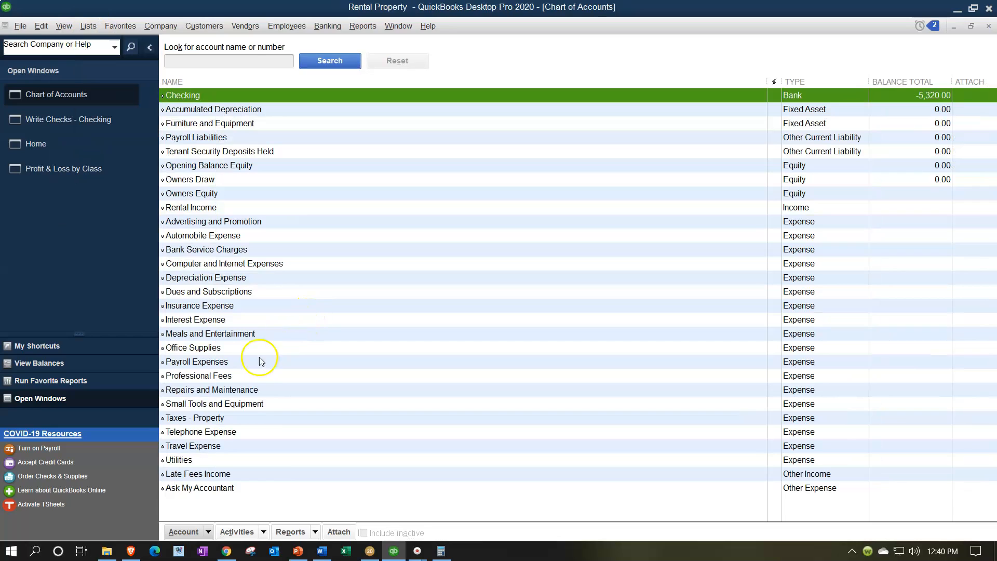
click(243, 393)
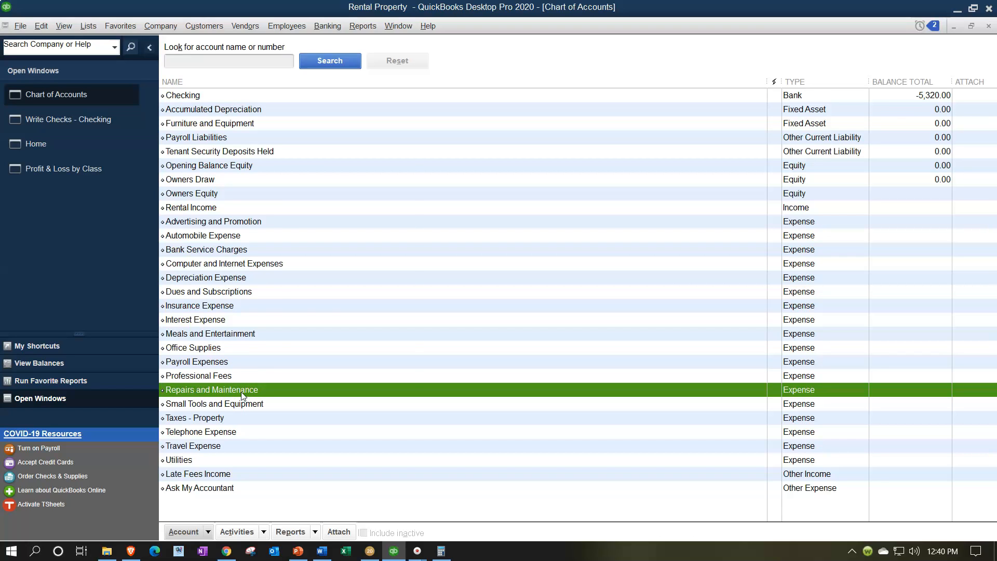
right_click(242, 395)
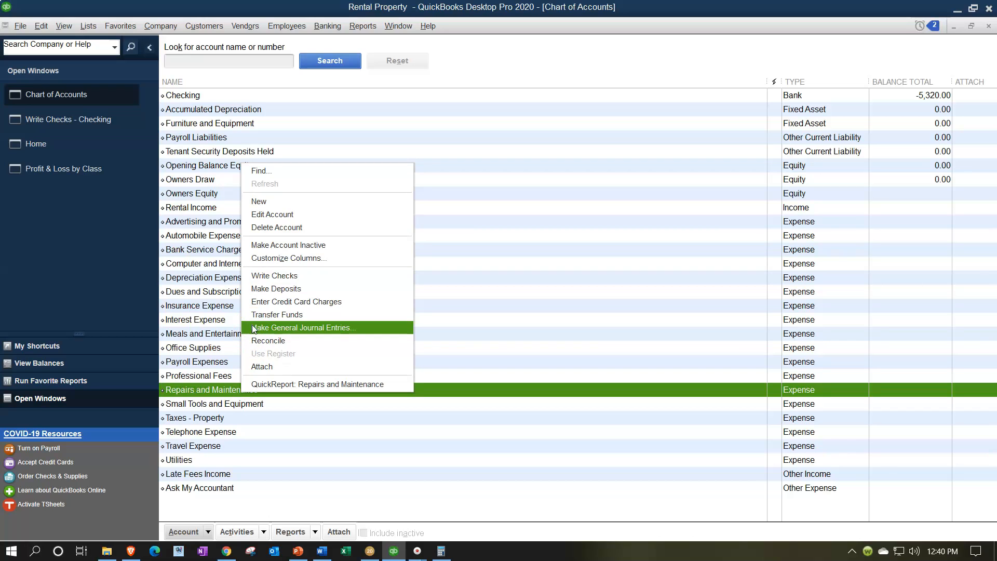
click(255, 214)
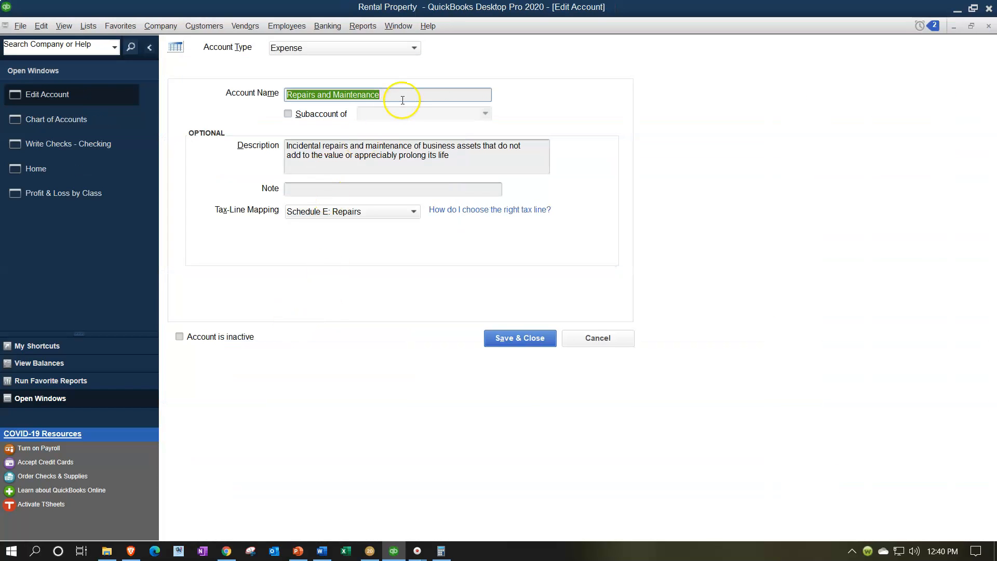
click(403, 97)
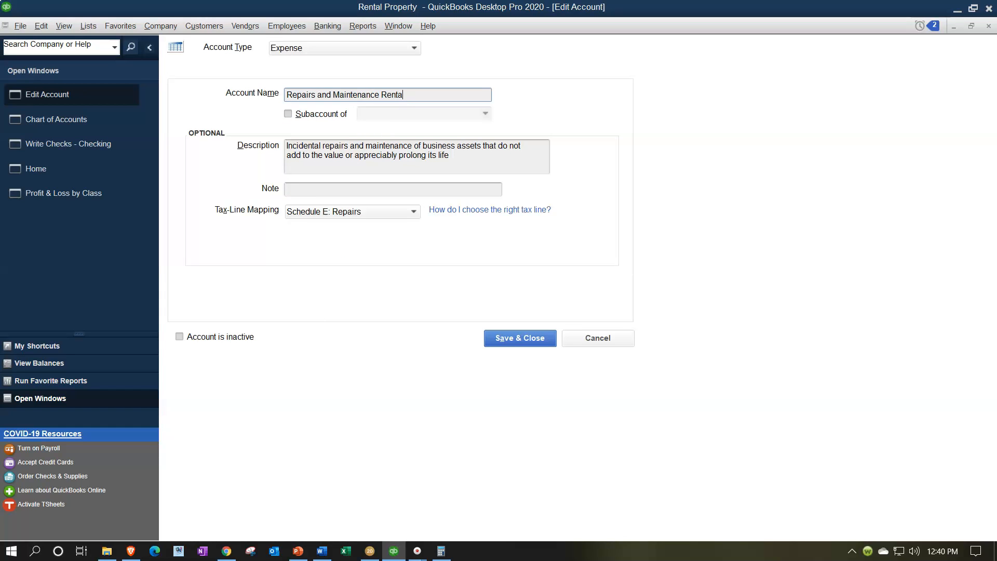
click(508, 342)
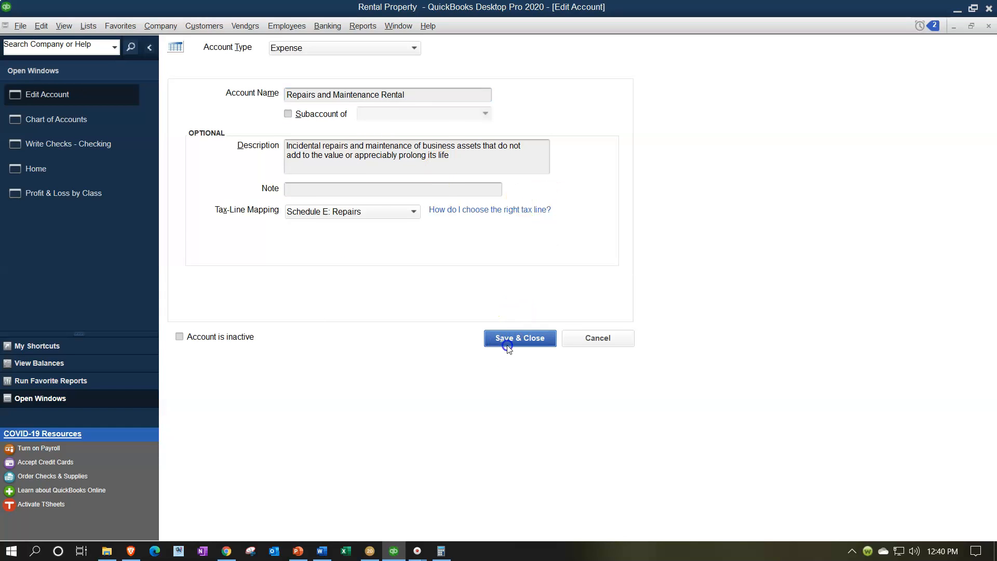
- Create an expense account named Repairs & Maintenance General in the Chart of Accounts, and save it
click(203, 531)
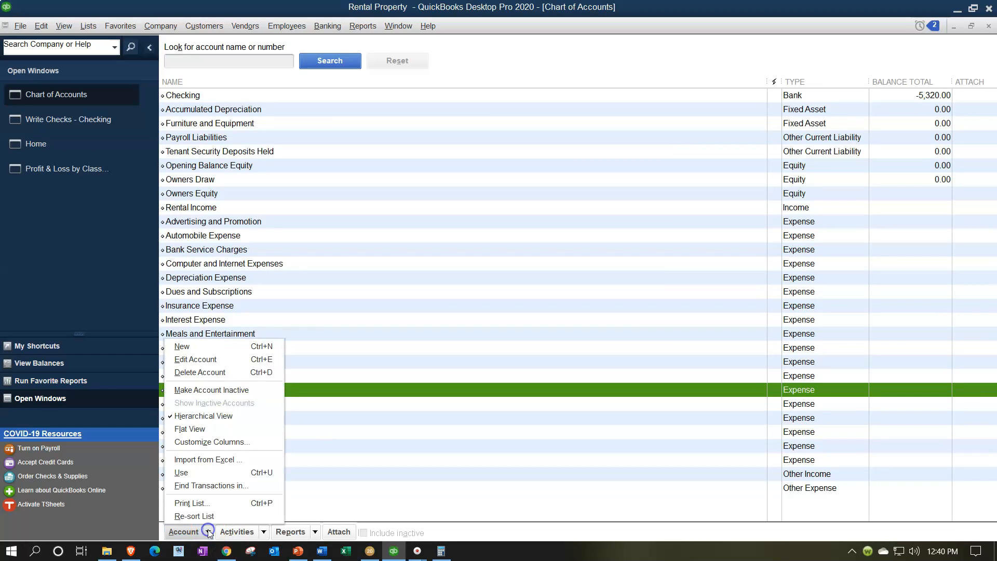
click(209, 348)
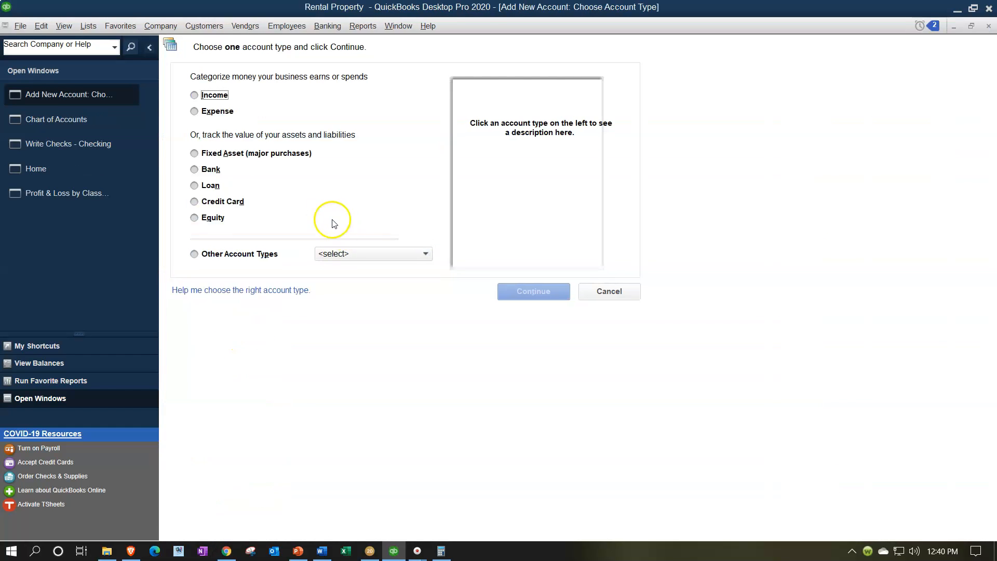
click(223, 112)
click(562, 291)
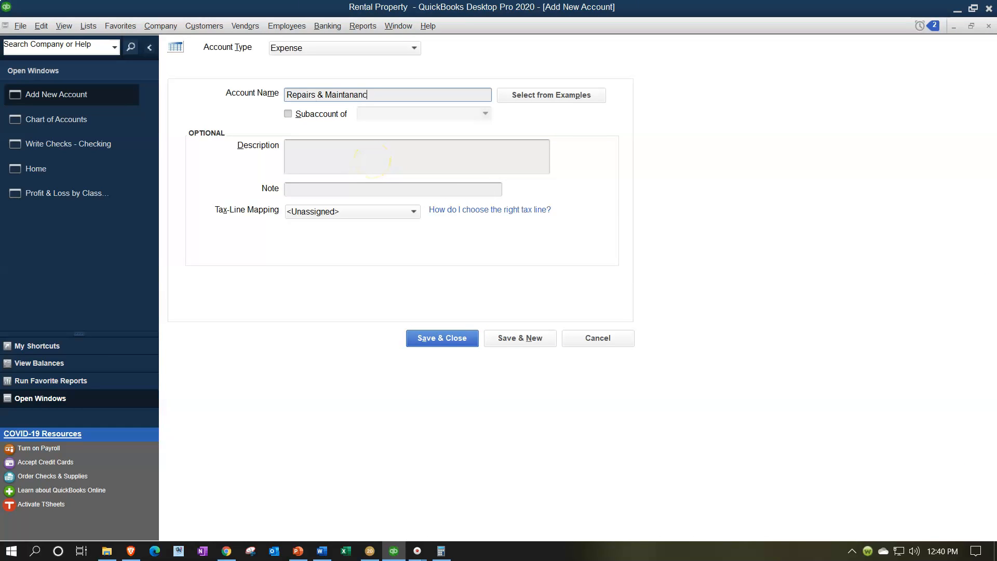
text(E)
click(449, 347)
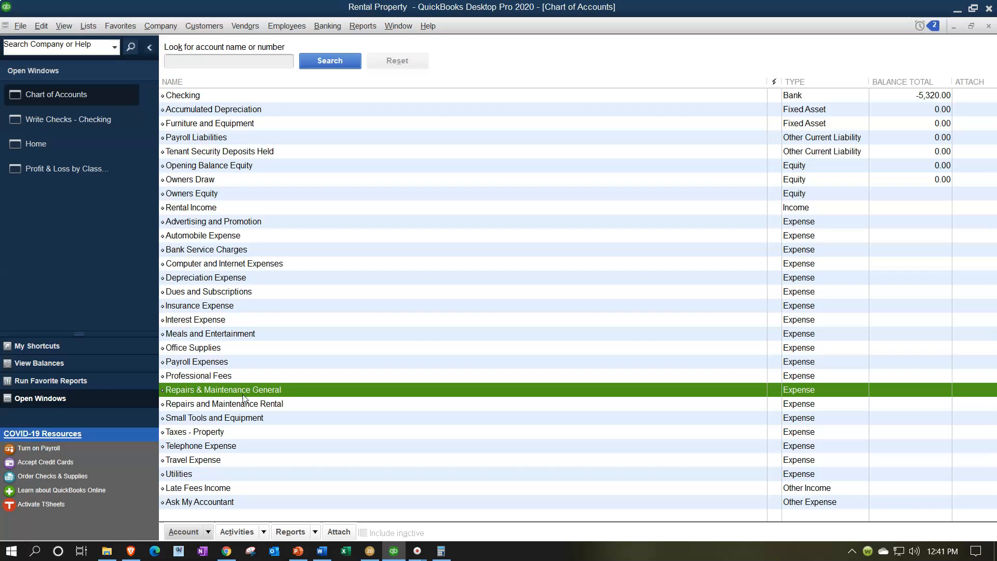
- Create a further expense account named Repairs & Maintenance, to serve as the parent account, and save it
click(183, 532)
click(200, 346)
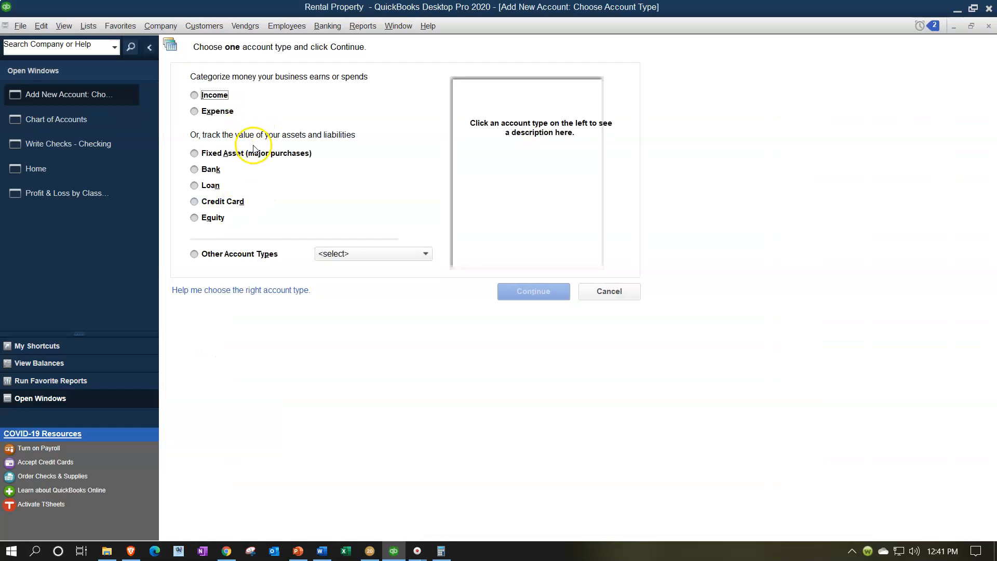
click(217, 111)
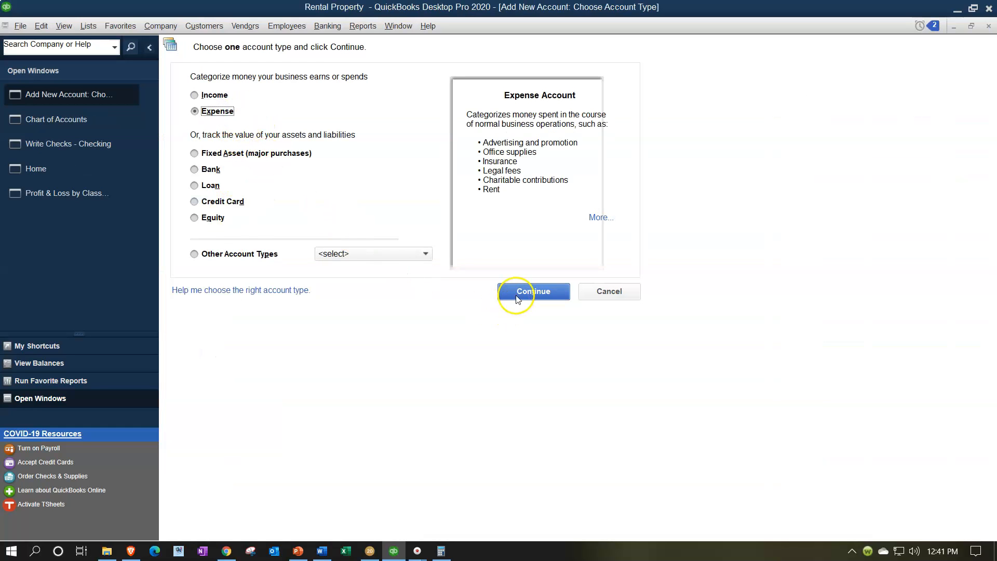
click(518, 295)
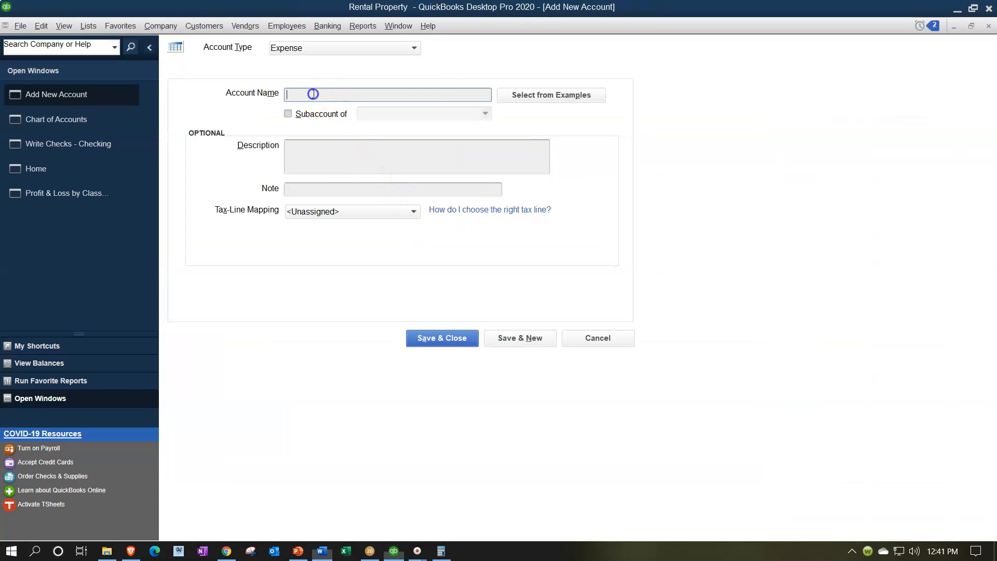
text(Repairs & Maintenance)
click(434, 342)
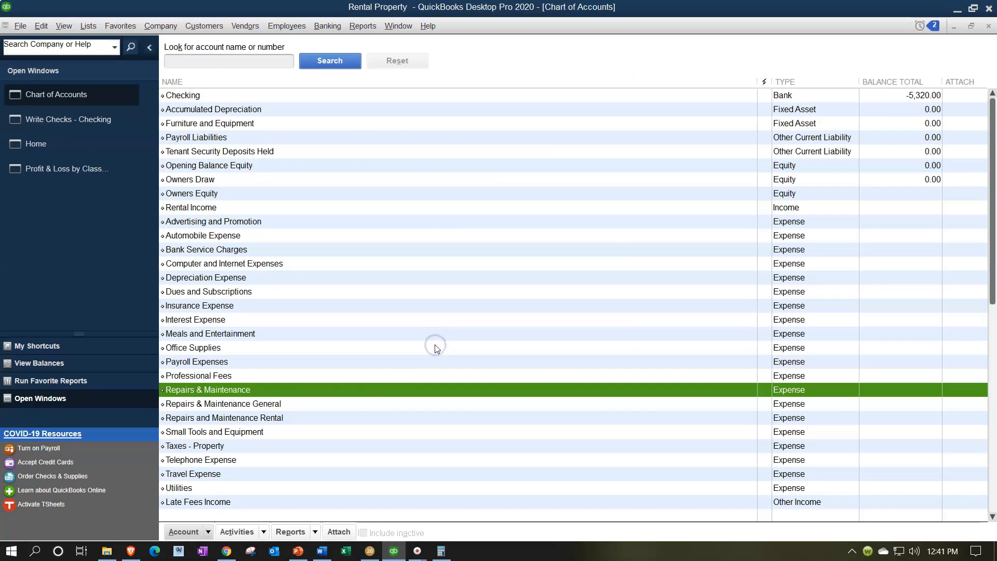
- Make the Repairs & Maintenance General account a subaccount of Repairs & Maintenance, and save it
click(251, 406)
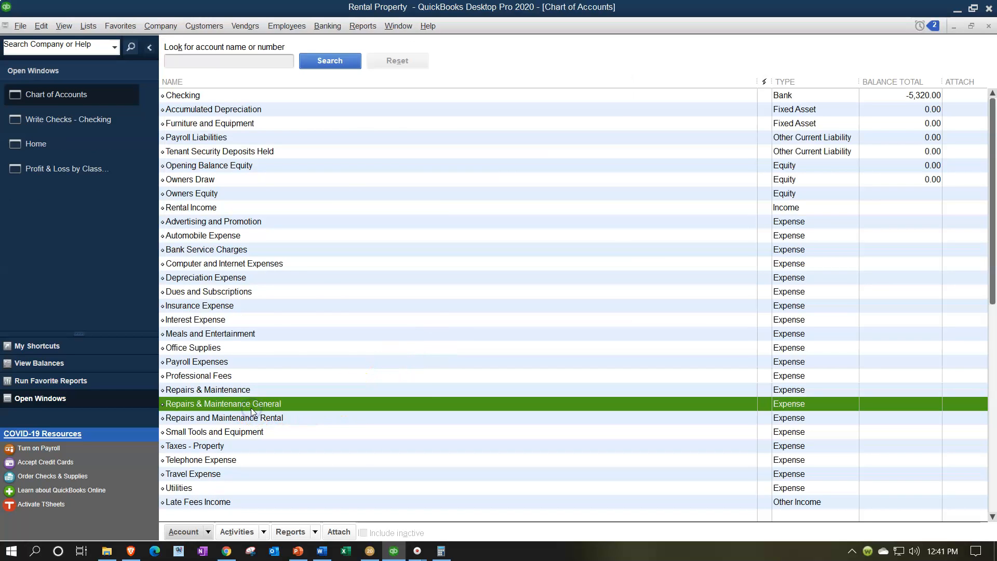
right_click(252, 411)
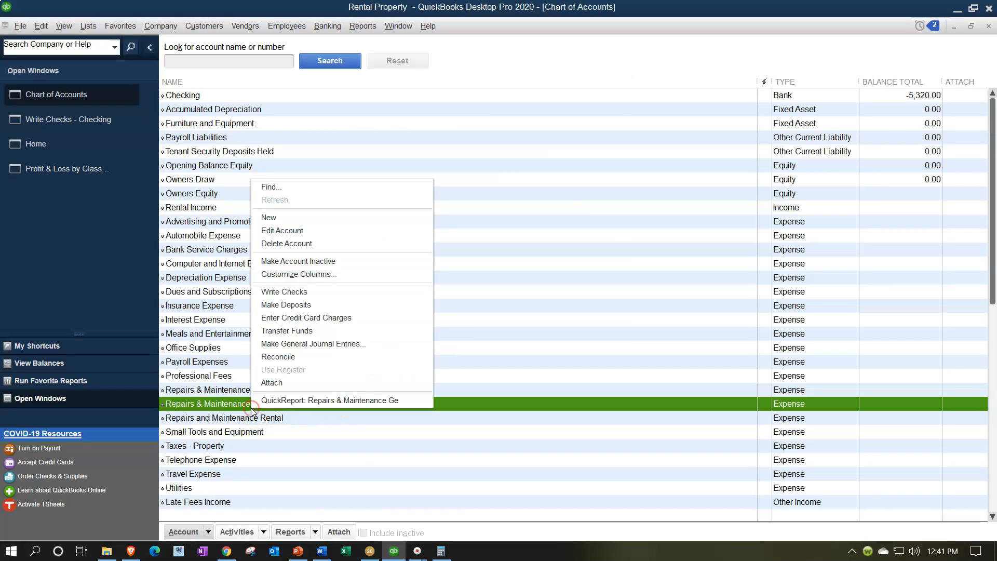
click(289, 233)
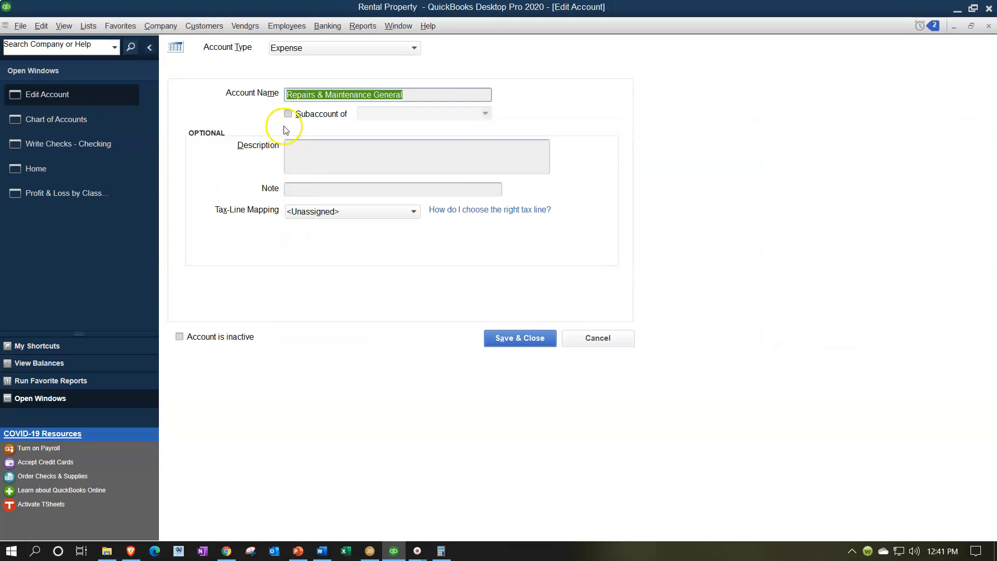
click(285, 113)
click(383, 114)
text(Repairs & Maintenance)
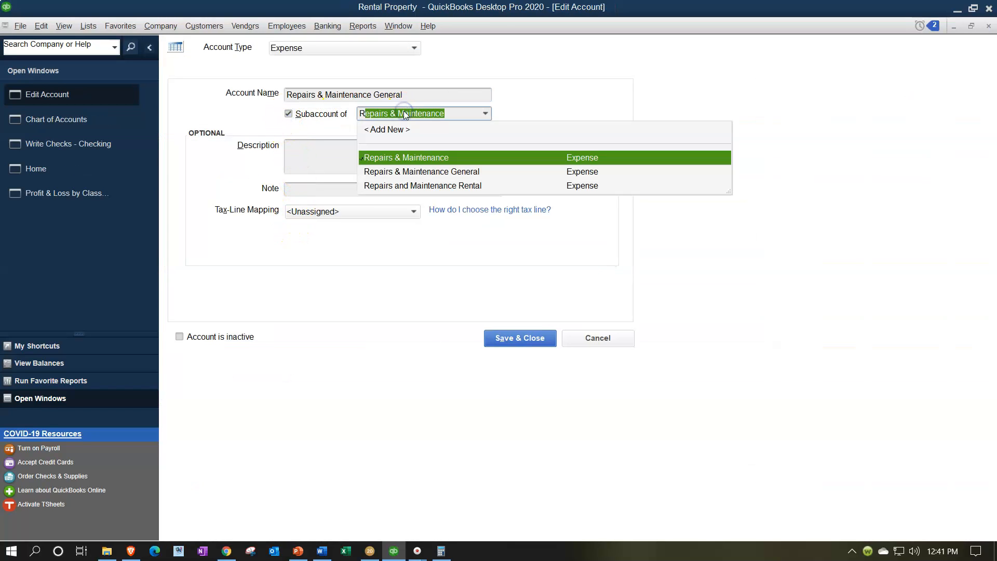
key(Tab)
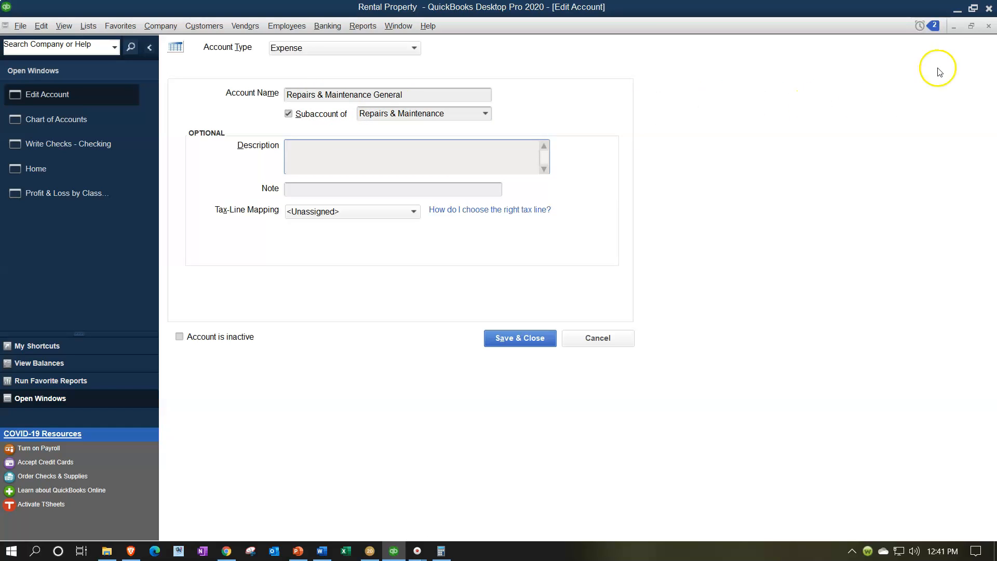
click(522, 341)
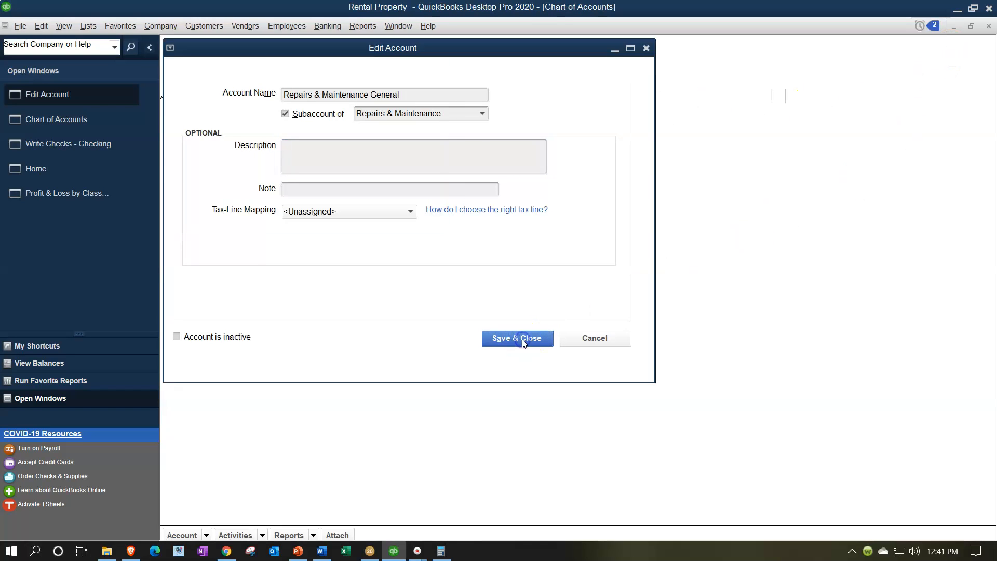
- Make the Repairs and Maintenance Rental account a subaccount of Repairs & Maintenance, and save it
right_click(280, 419)
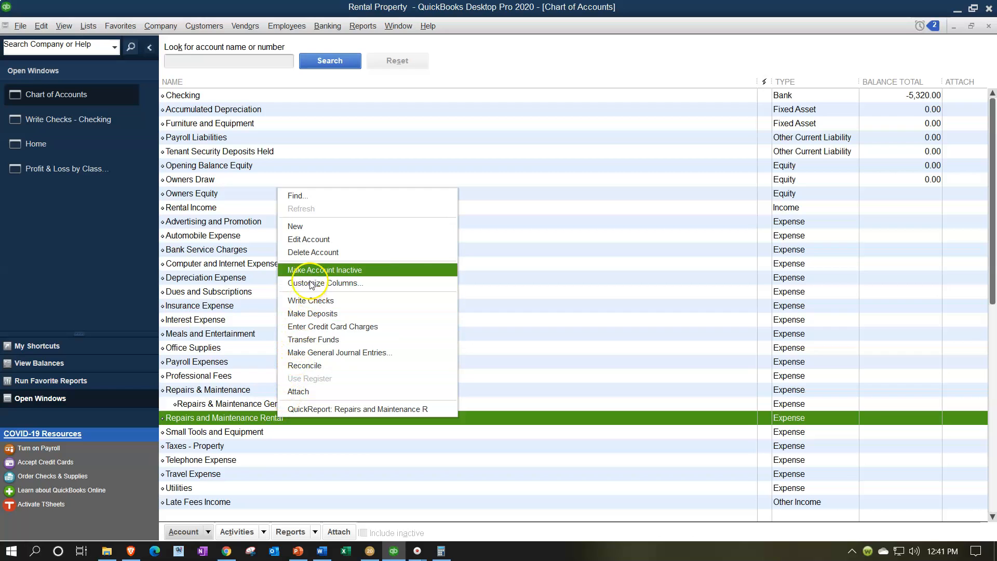
click(321, 238)
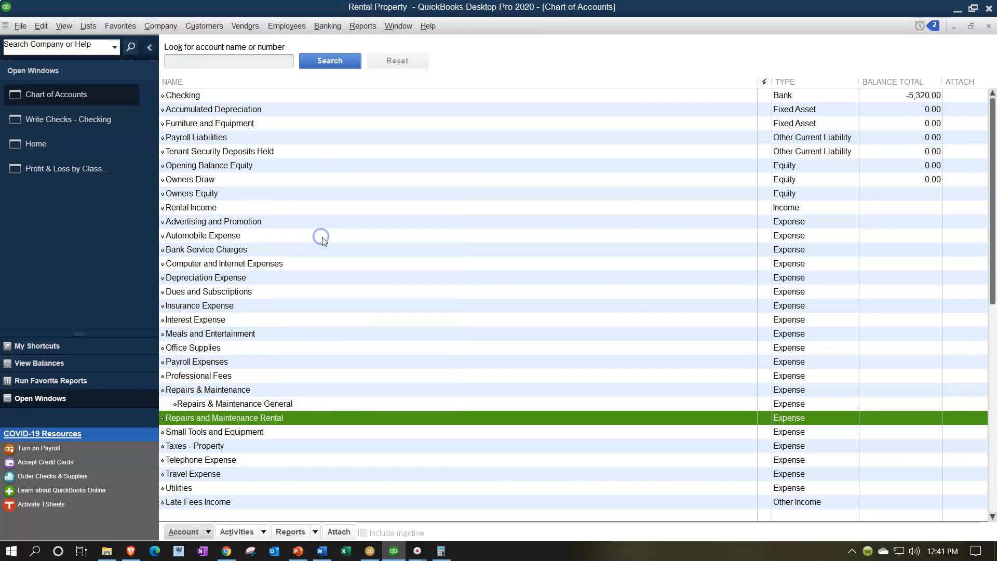
click(310, 111)
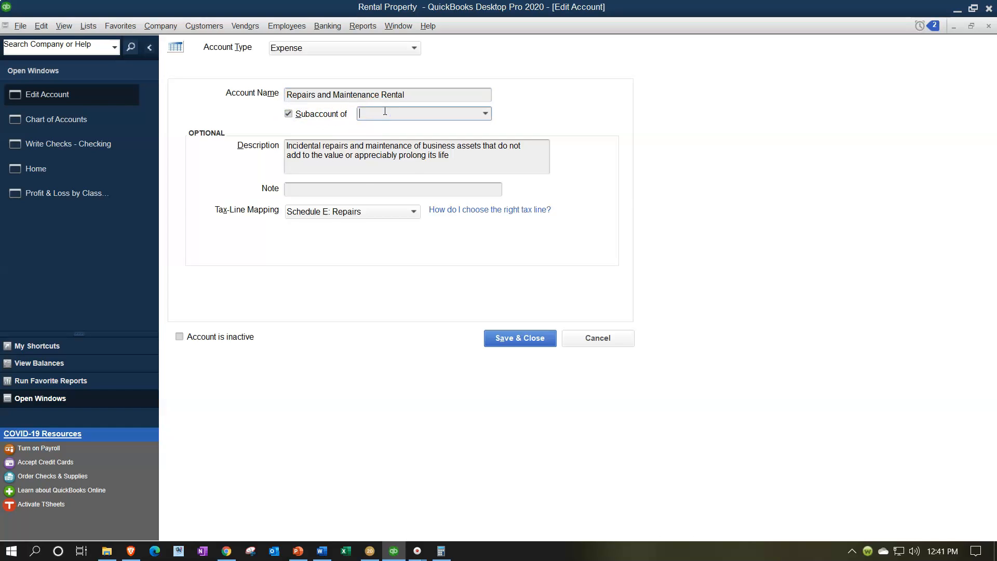
text(Repairs & Maintenance)
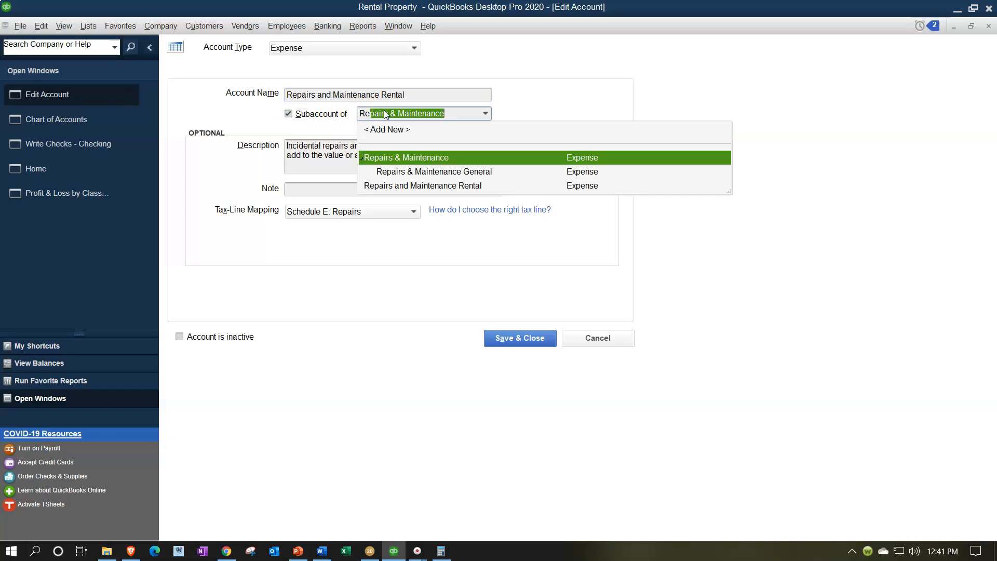
key(Tab)
click(520, 339)
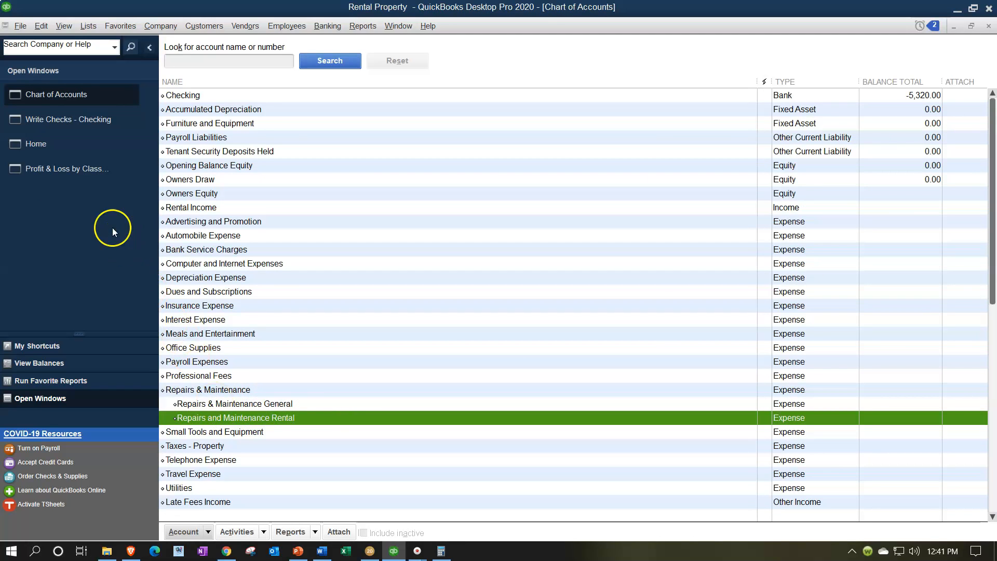
- Return to the open check and make it payable to Contractor One, quick-adding the payee as a vendor
click(61, 121)
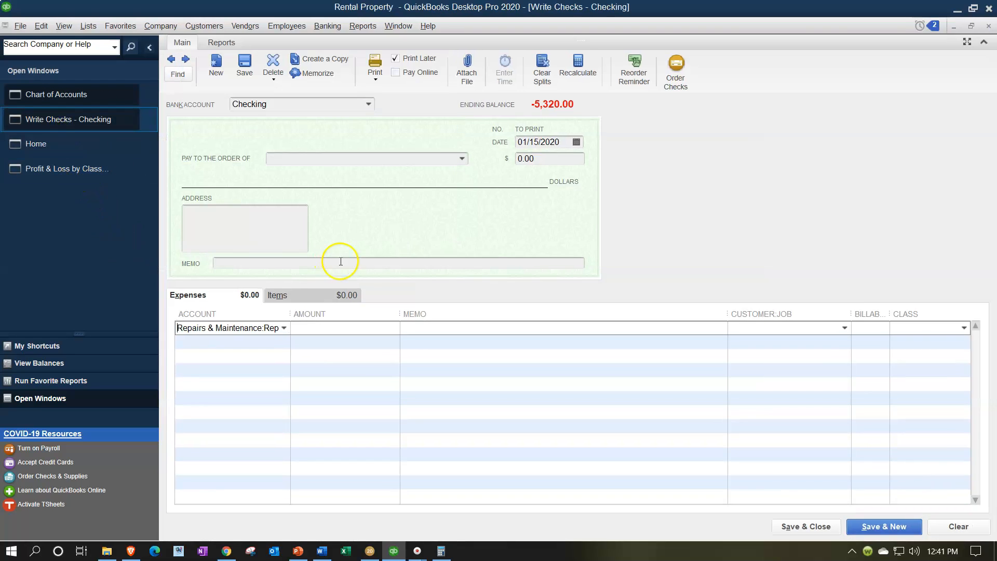
click(316, 157)
text(Contractor One)
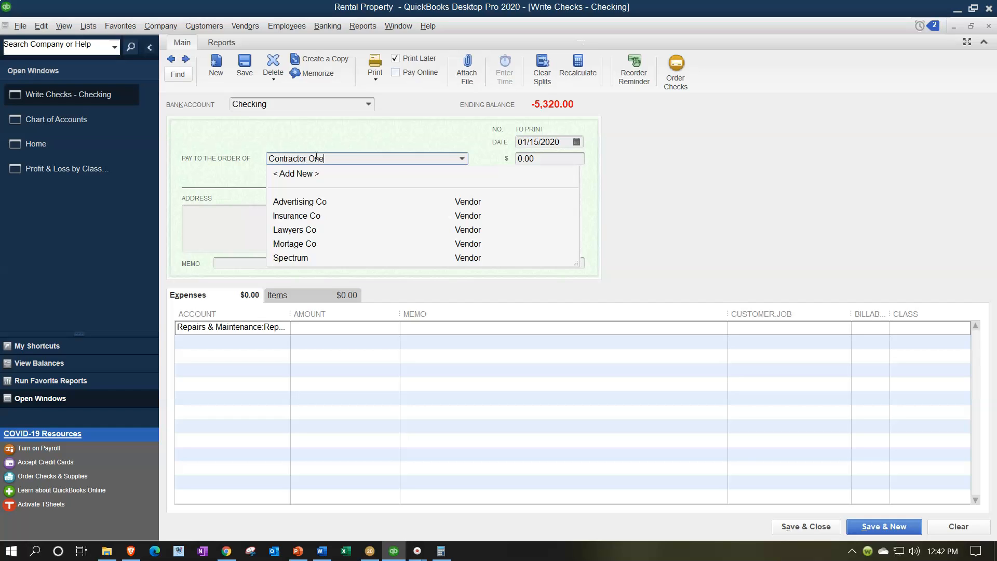
key(Tab)
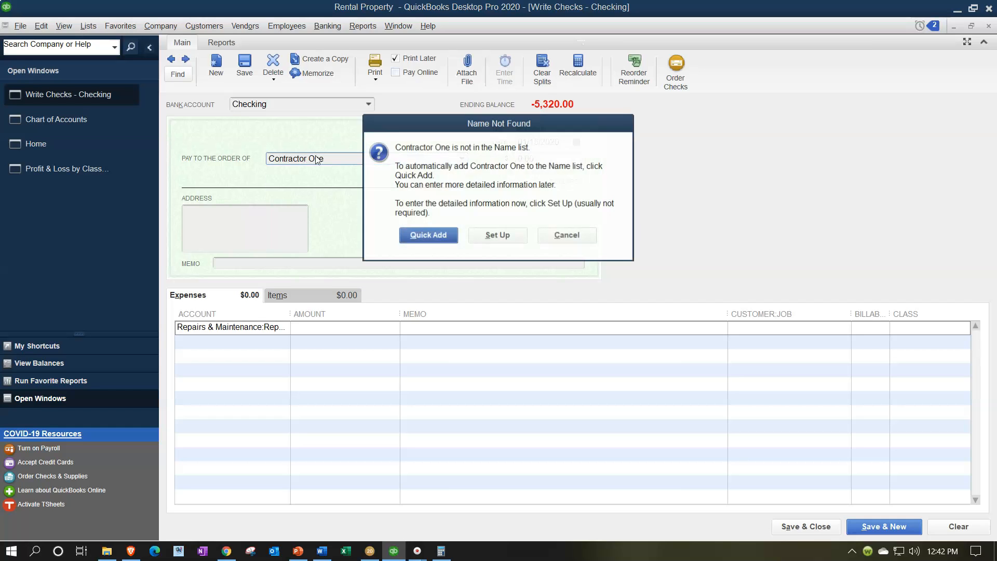
key(Return)
key(Return)
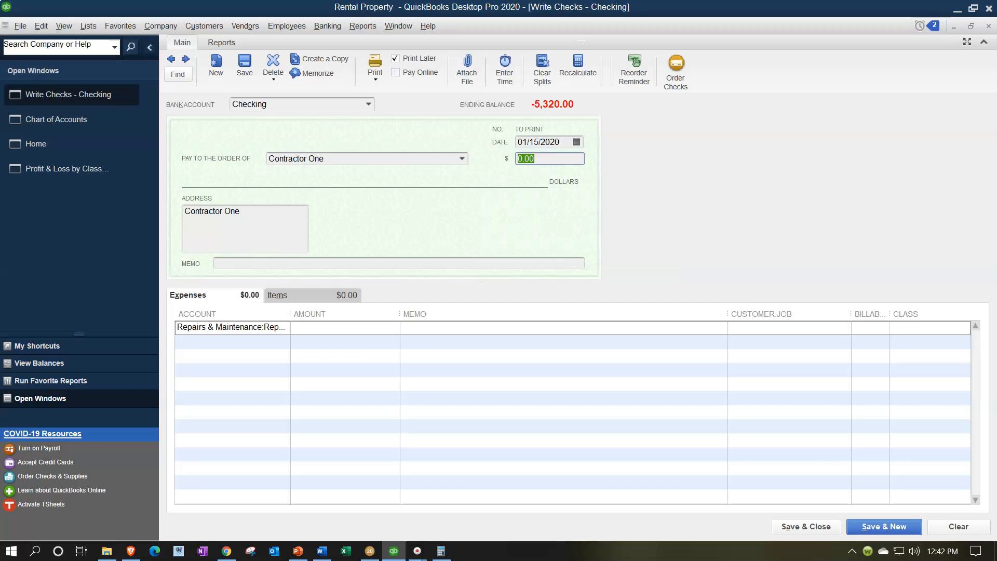
- Set the Contractor One check amount to 750.00
text(750)
key(Tab)
key(Tab)
key(Tab)
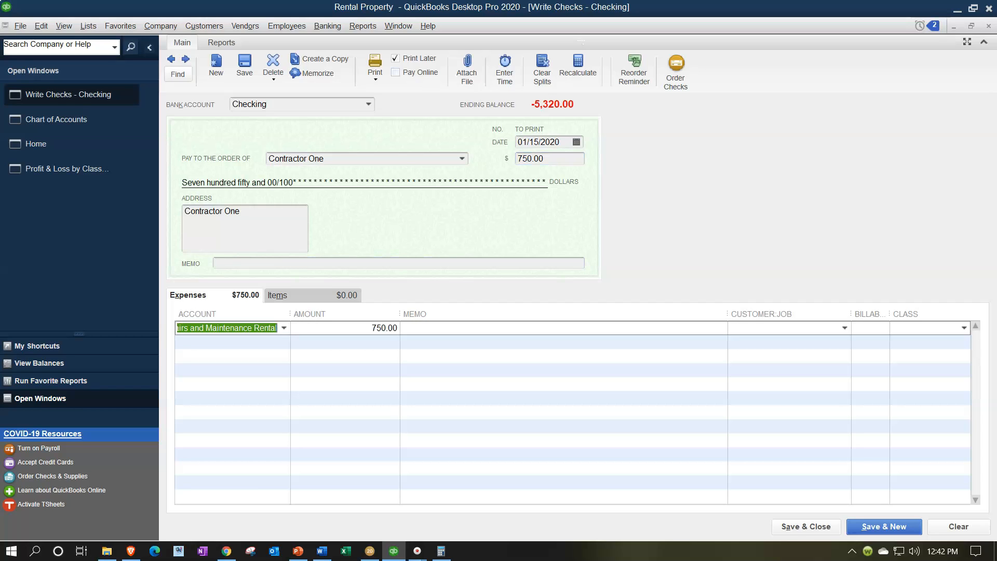
- Assign the 750.00 expense line to the Repairs and Maintenance Rental subaccount
text(Rental Income)
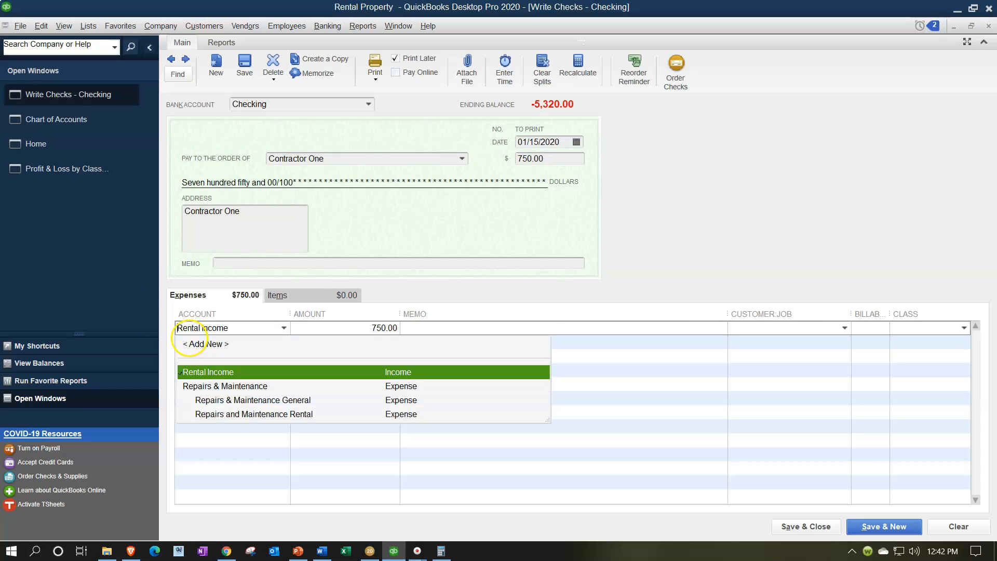
key(Down)
key(Down)
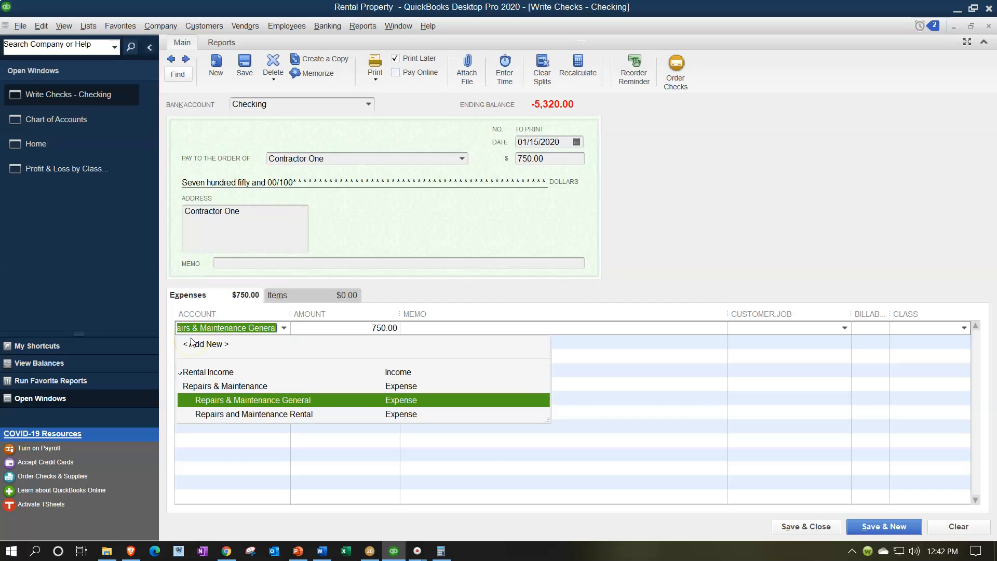
key(Down)
key(Tab)
key(Tab)
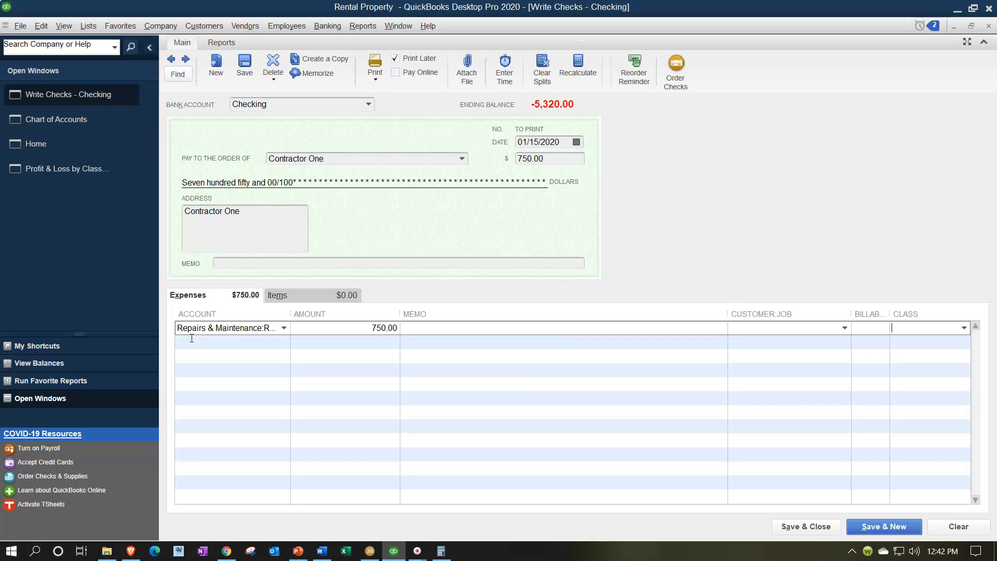
- Assign class B to the repairs expense line, then save and close the check, accepting its past date
text(B)
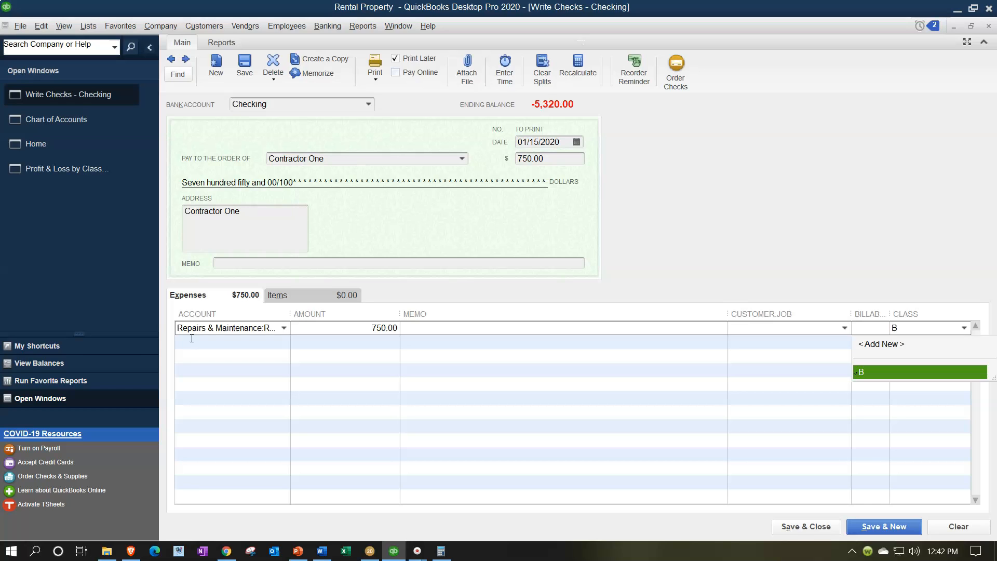
key(Tab)
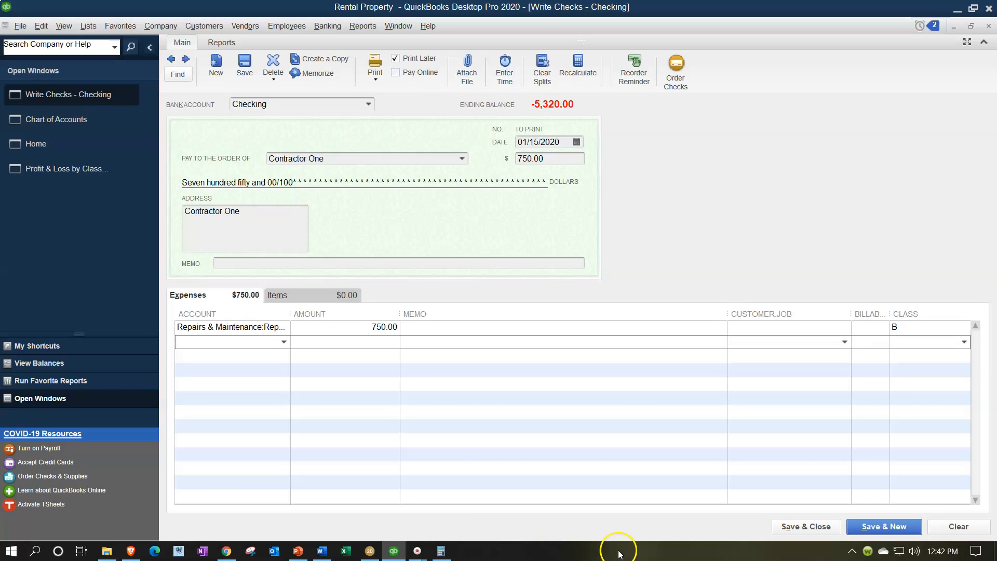
click(790, 527)
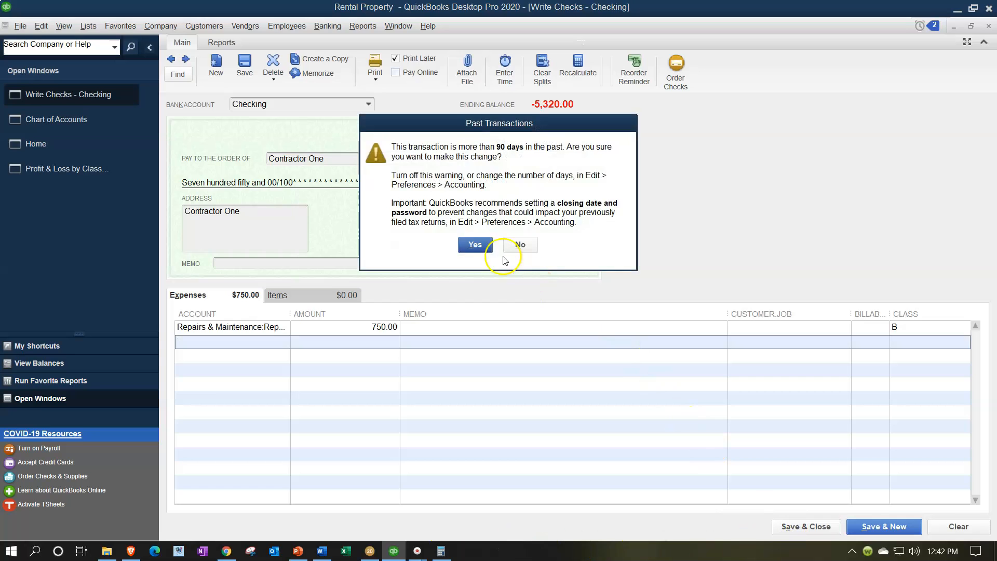
click(481, 248)
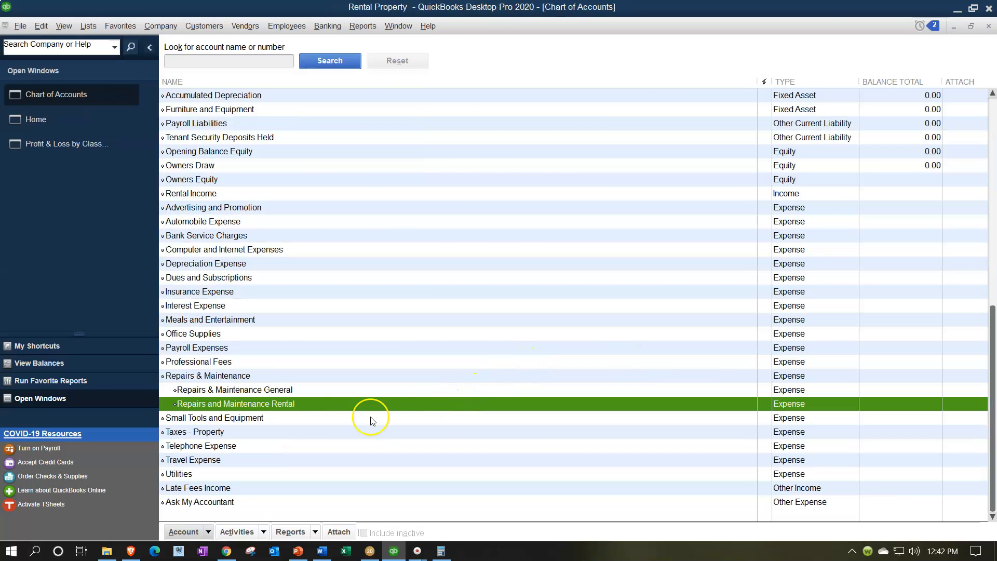
- Start a new check from the home page payable to Contractor Two, quick-adding the payee as a vendor
click(38, 117)
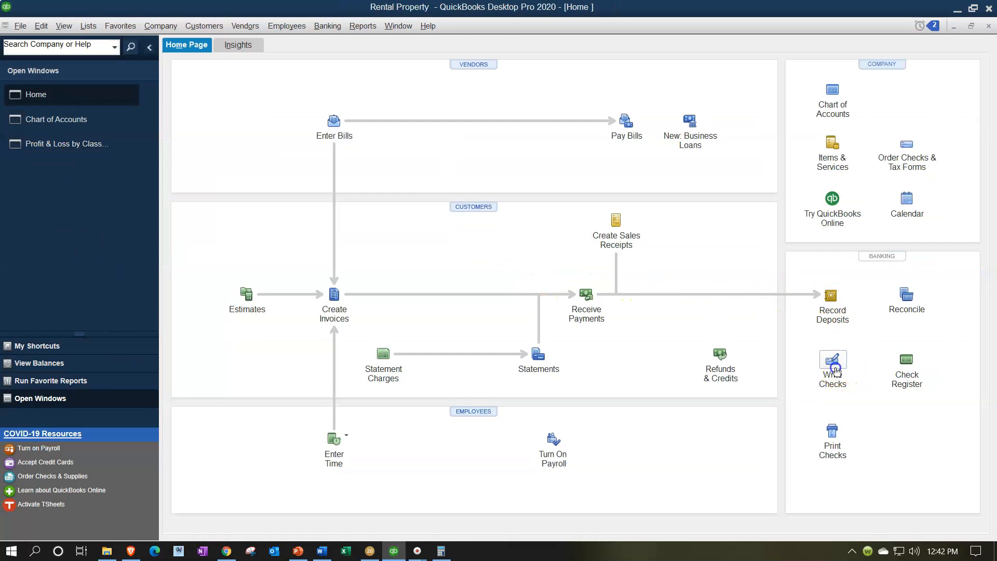
click(836, 370)
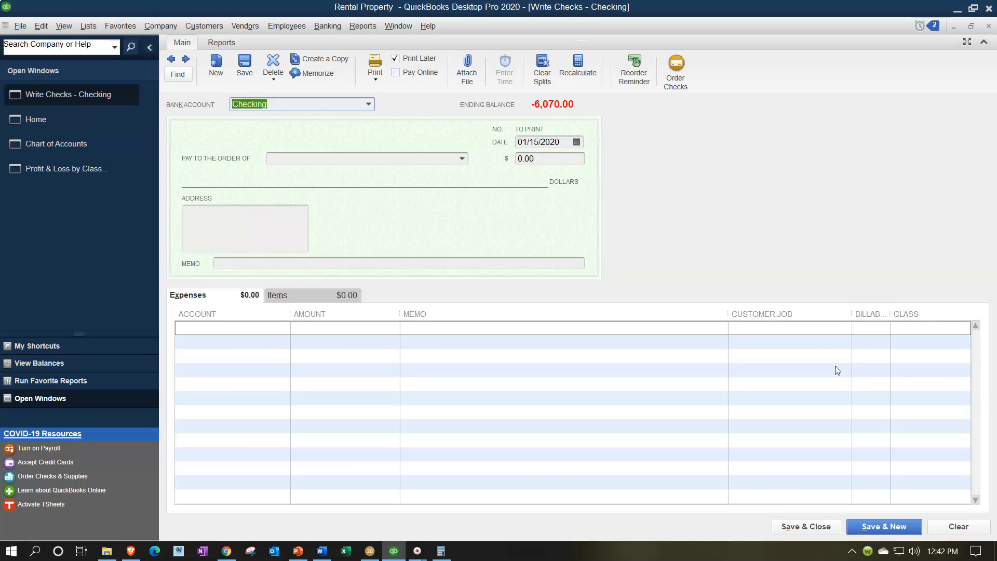
text(Contra)
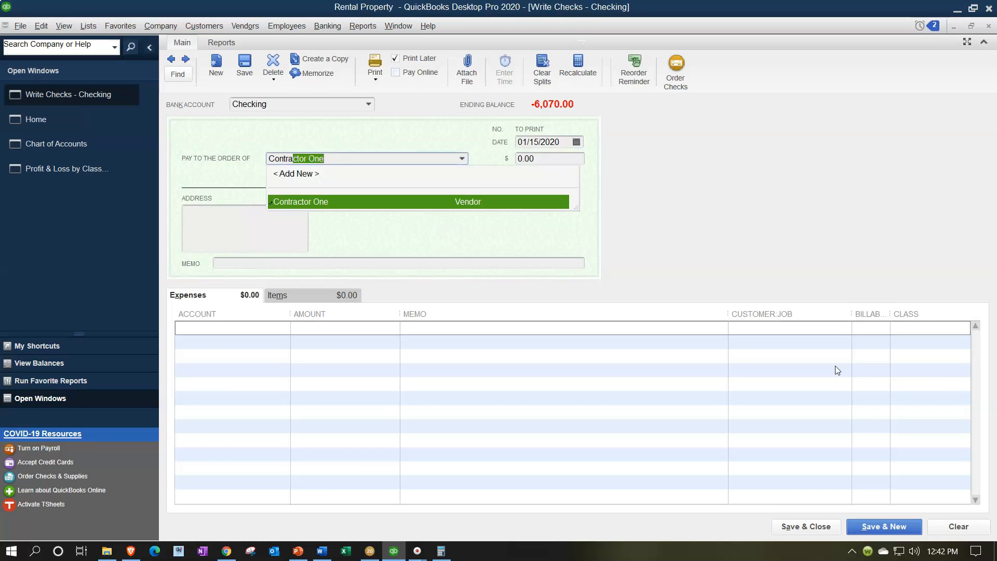
text(ctor Two)
key(Tab)
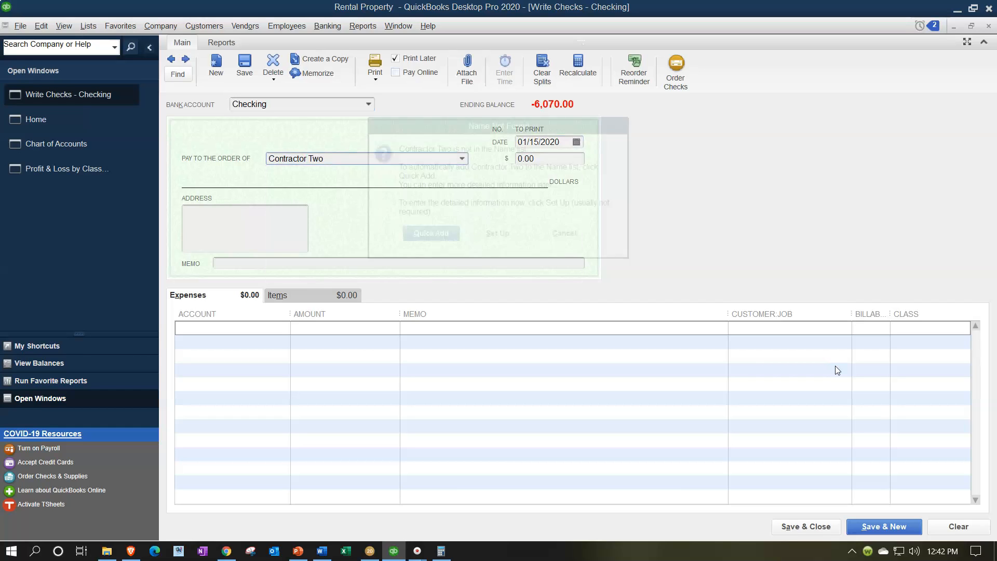
key(Return)
key(Return)
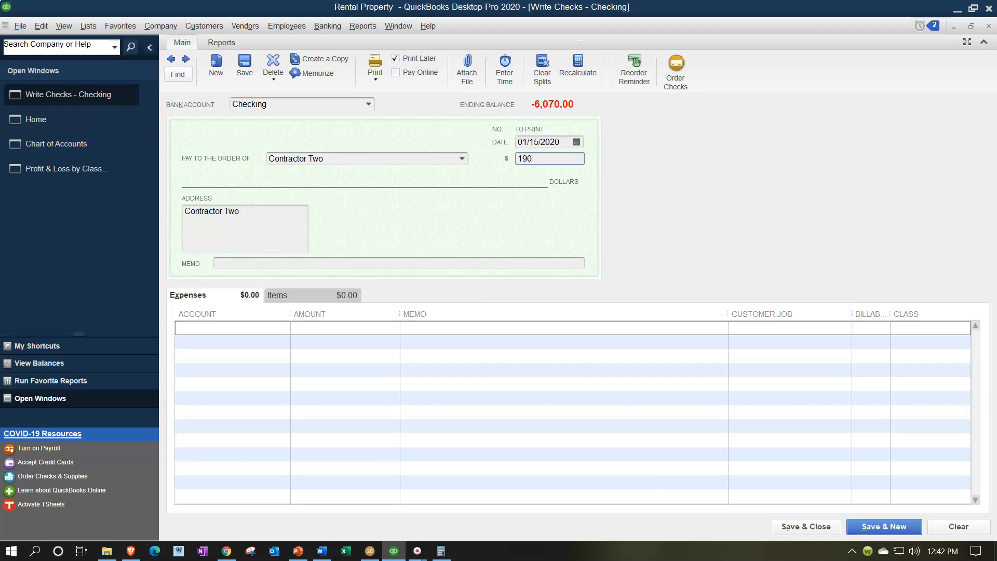
- Set the check amount to 1,900.00 and assign its expense line to the Repairs & Maintenance General subaccount
text(1900)
key(Tab)
key(Tab)
key(Tab)
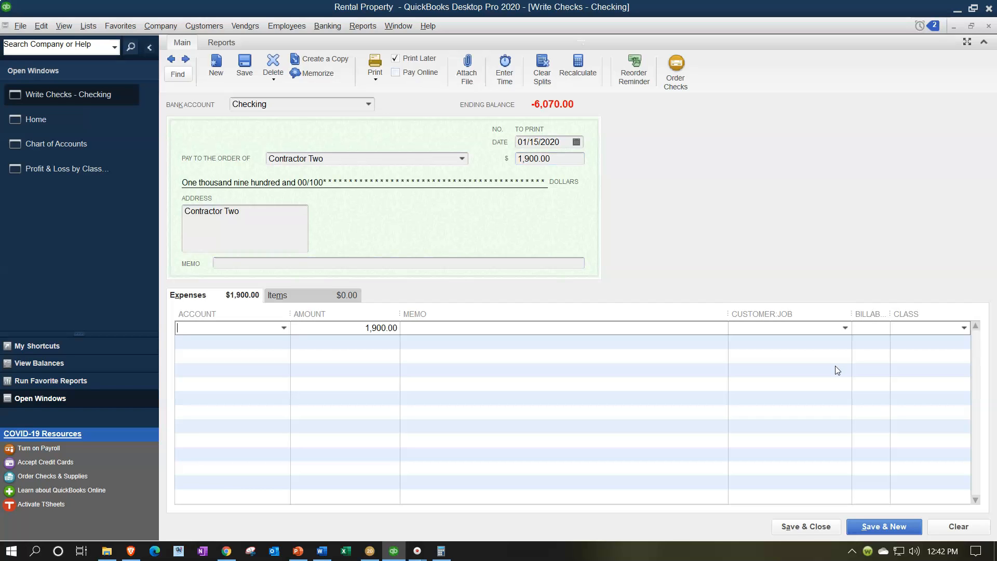
text(Rental Income)
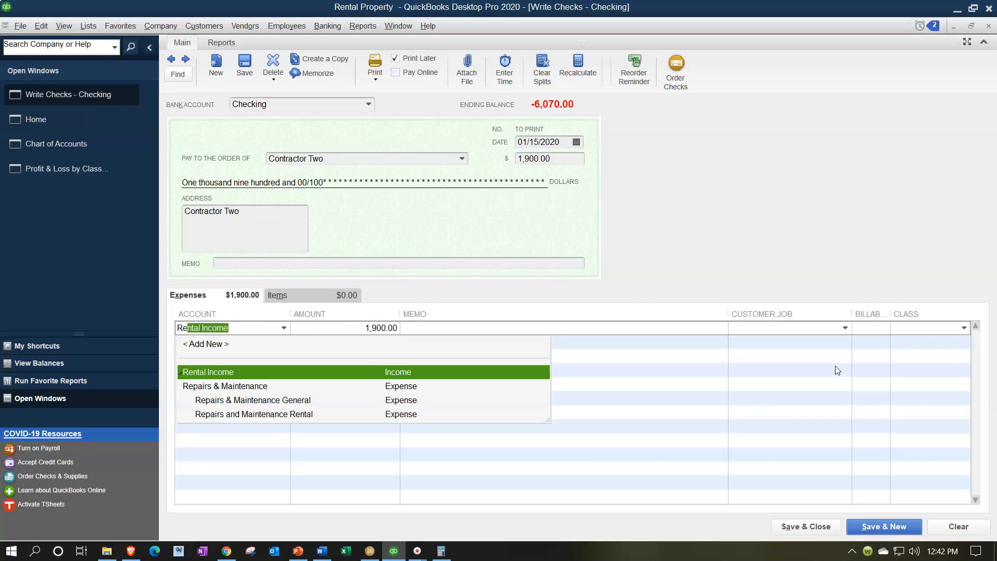
key(Down)
key(Down)
key(Tab)
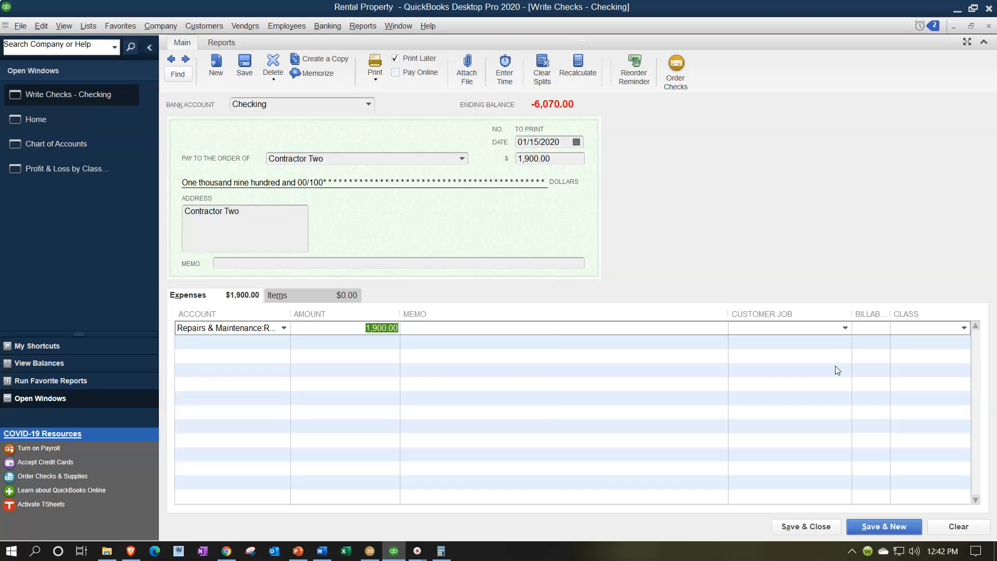
- Reduce the first expense line to 10% of 1,900, giving 190.00, and assign it class B
text(1900*)
key(Return)
text(B)
key(Tab)
- Assign the remaining 1,710.00 on the second expense line to the Repairs & Maintenance General subaccount
text(Re)
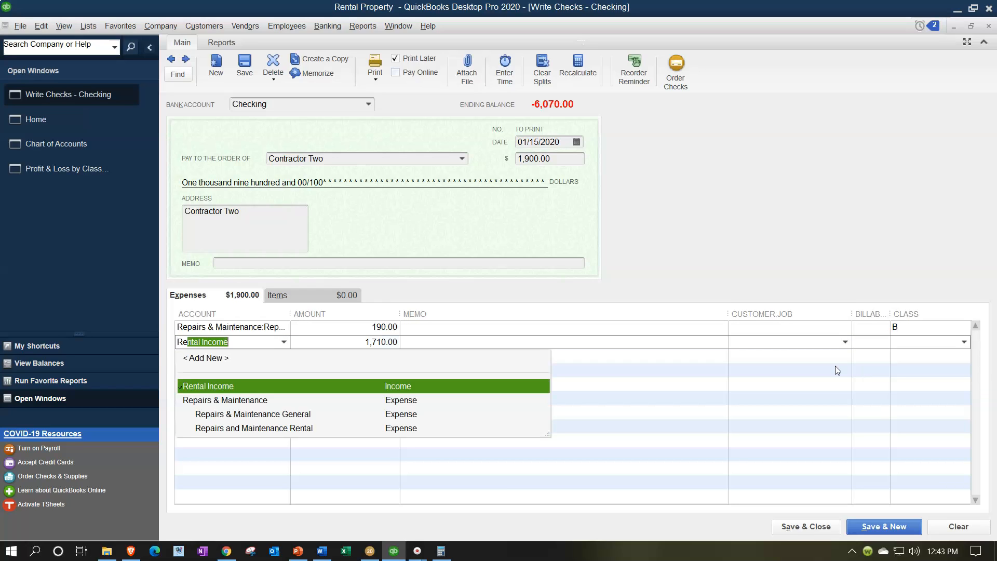
key(Down)
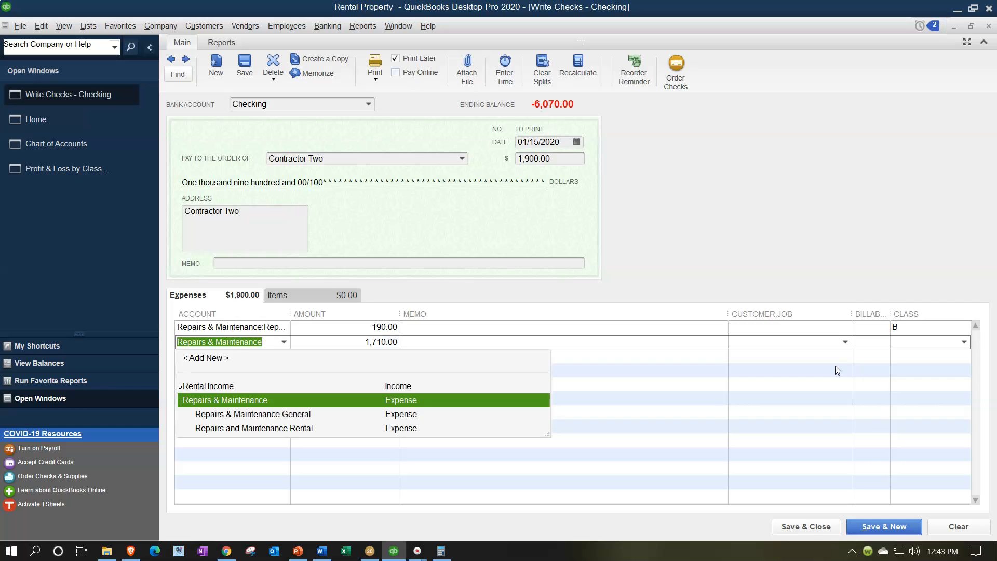
click(284, 342)
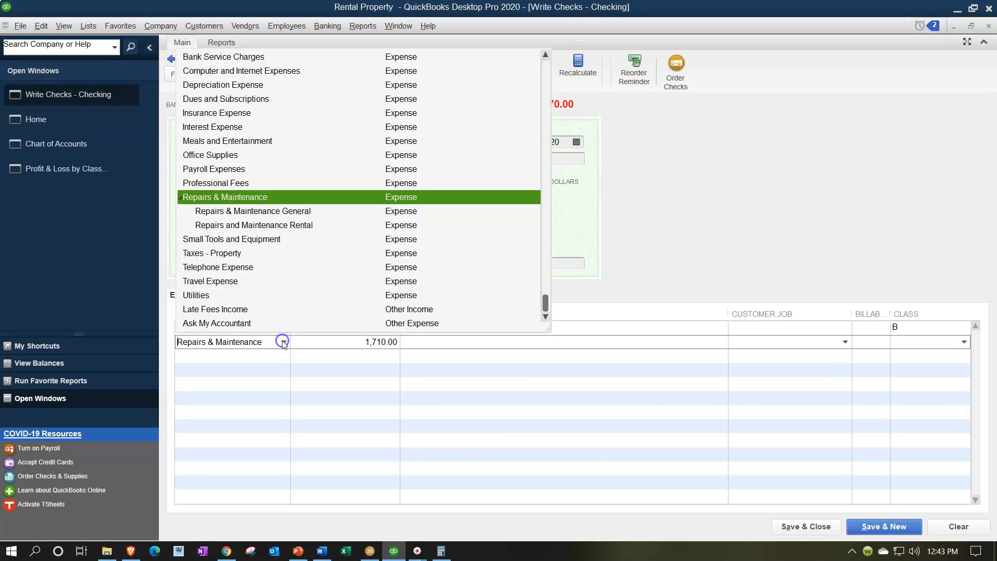
click(291, 214)
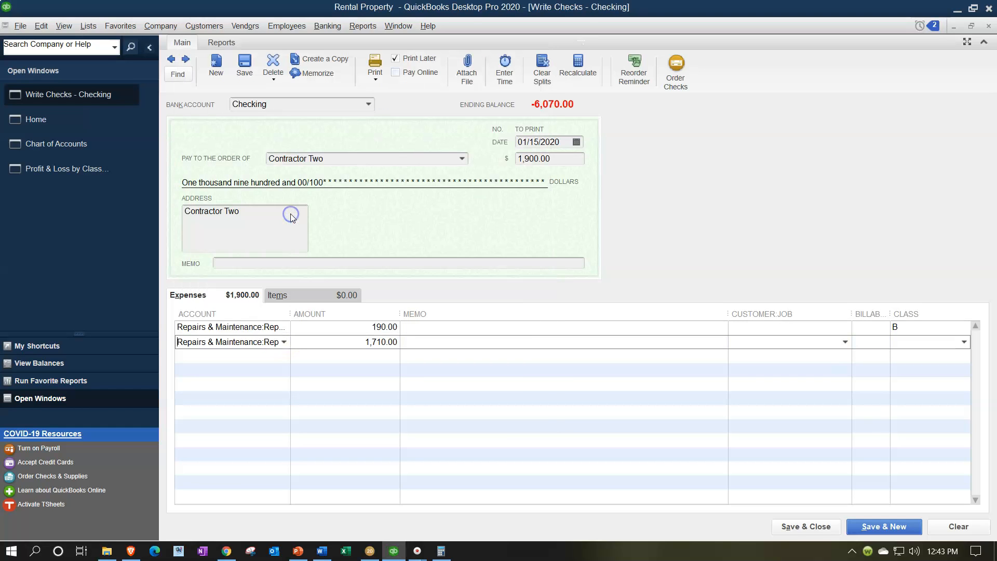
- Assign class P to the second expense line, then save and close the check, accepting its past date
click(523, 353)
click(581, 346)
text(P)
key(Tab)
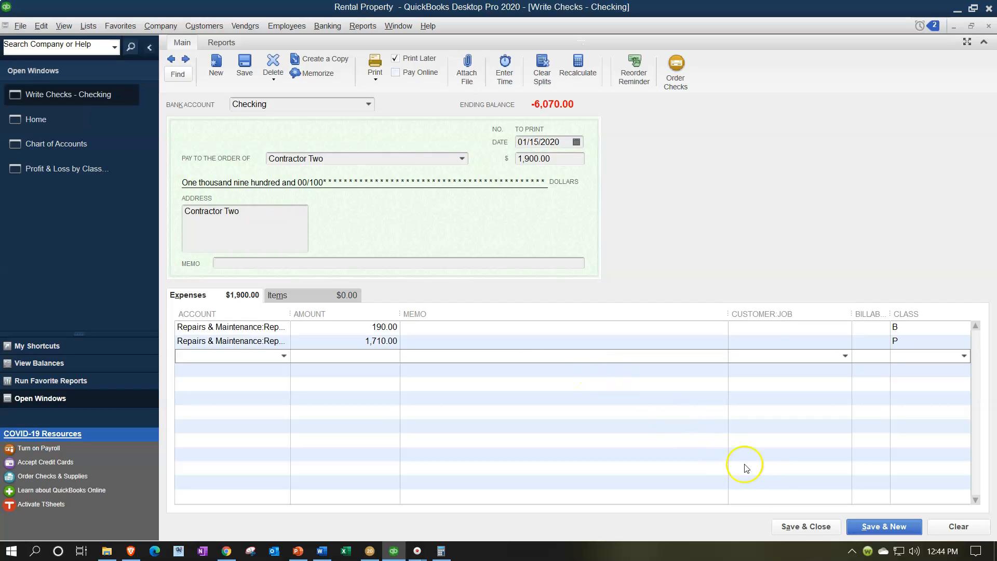
click(805, 527)
click(483, 248)
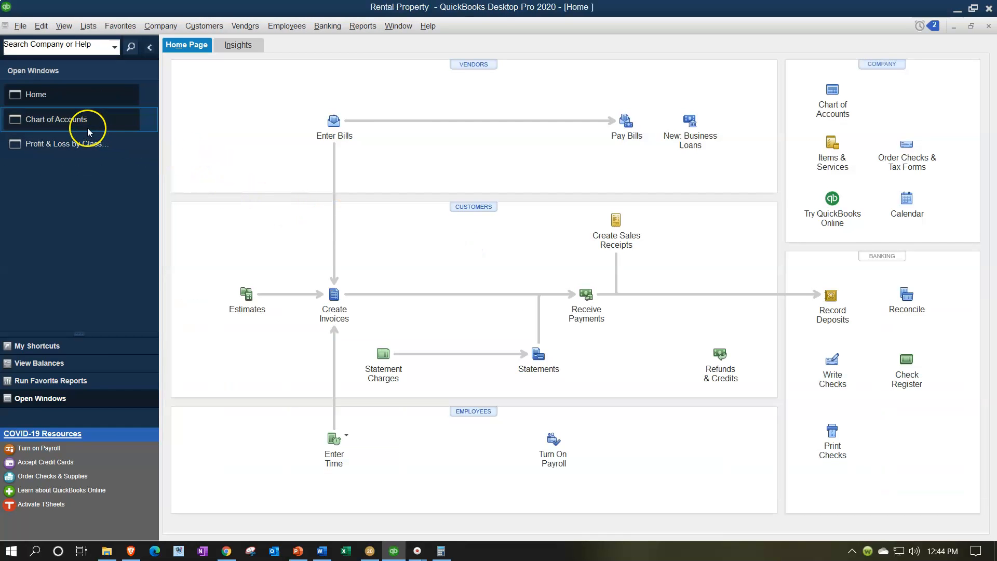
- Return to the Profit & Loss by Class report, refresh it and widen the account column to fit the full subaccount names
click(73, 142)
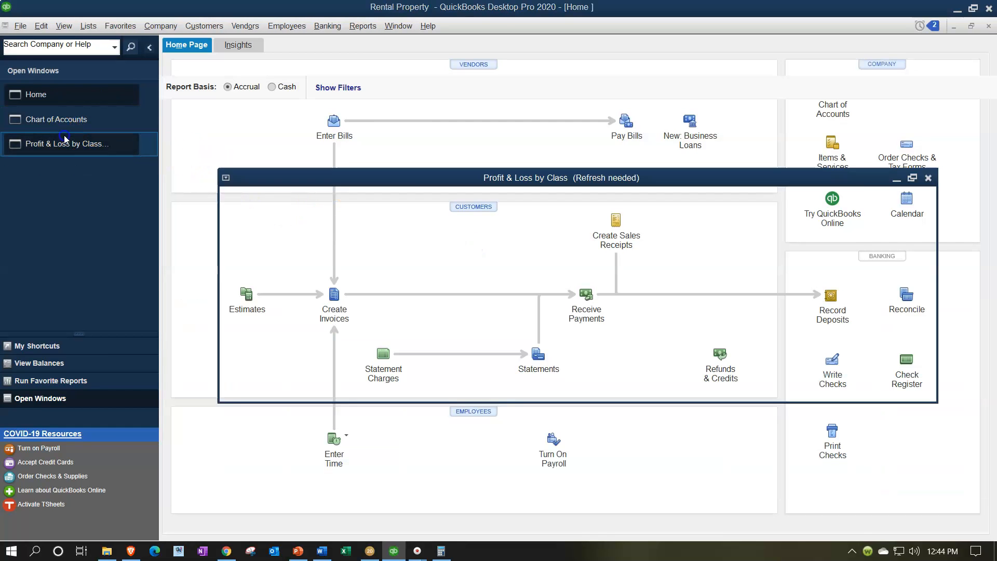
click(314, 197)
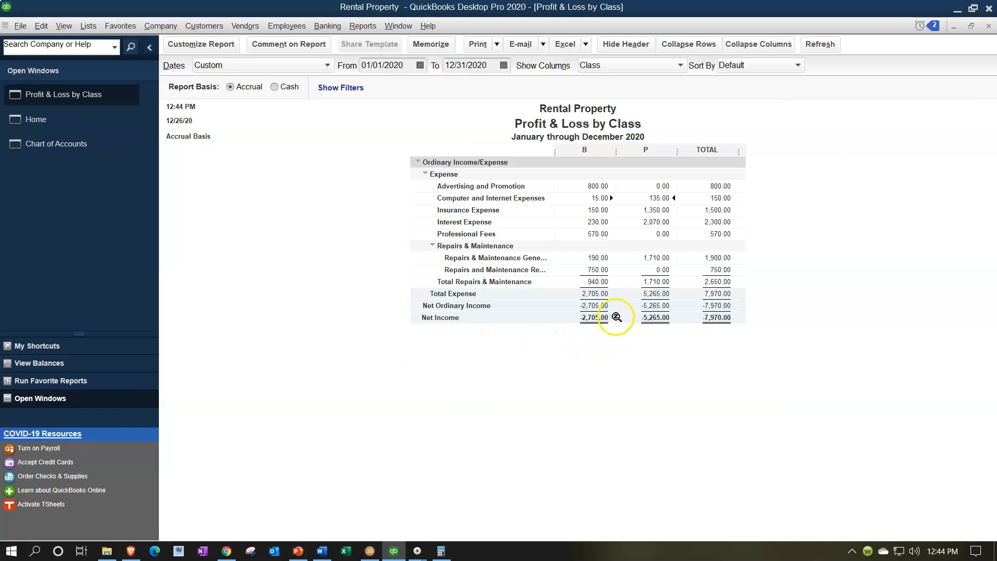
click(434, 245)
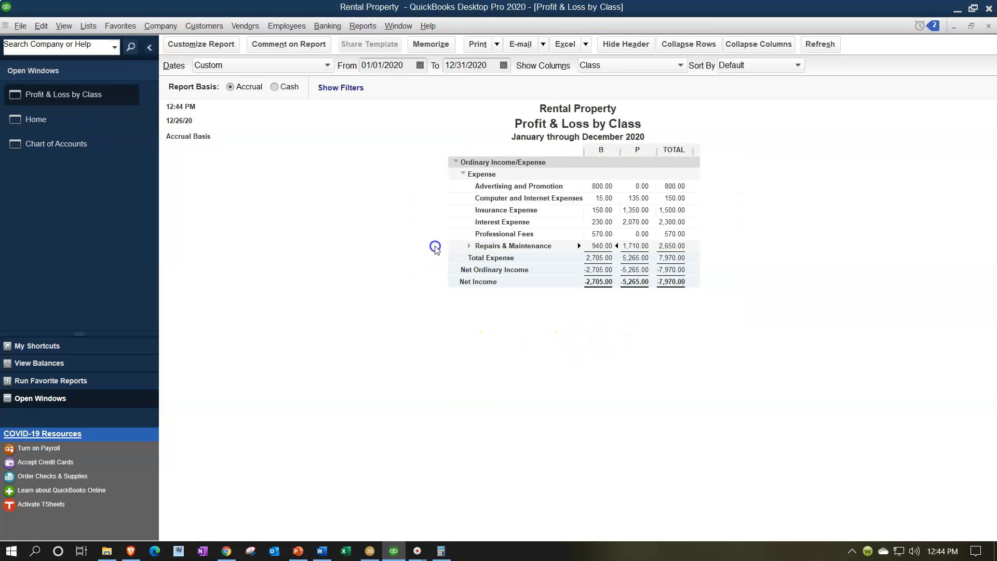
click(468, 247)
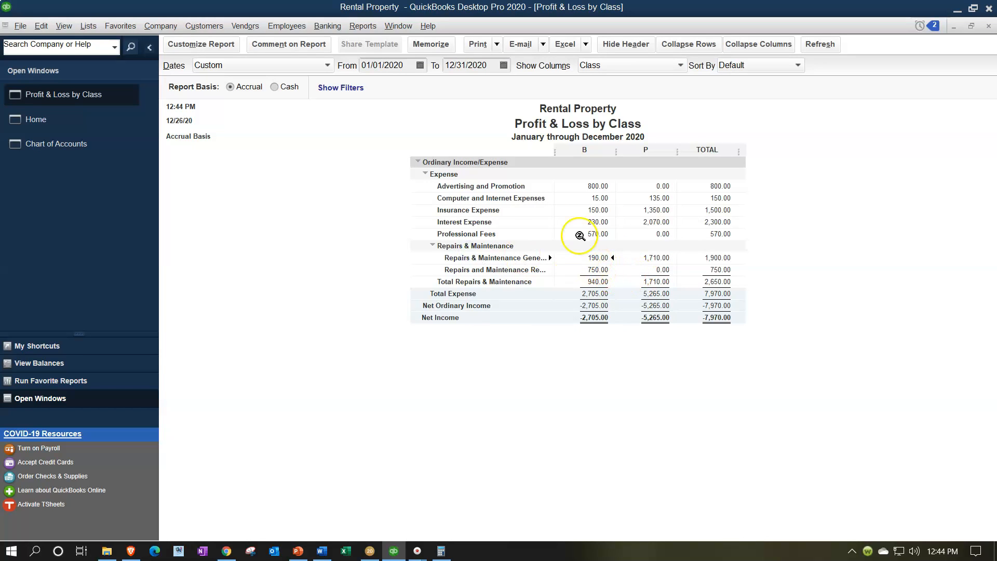
drag(557, 150, 586, 150)
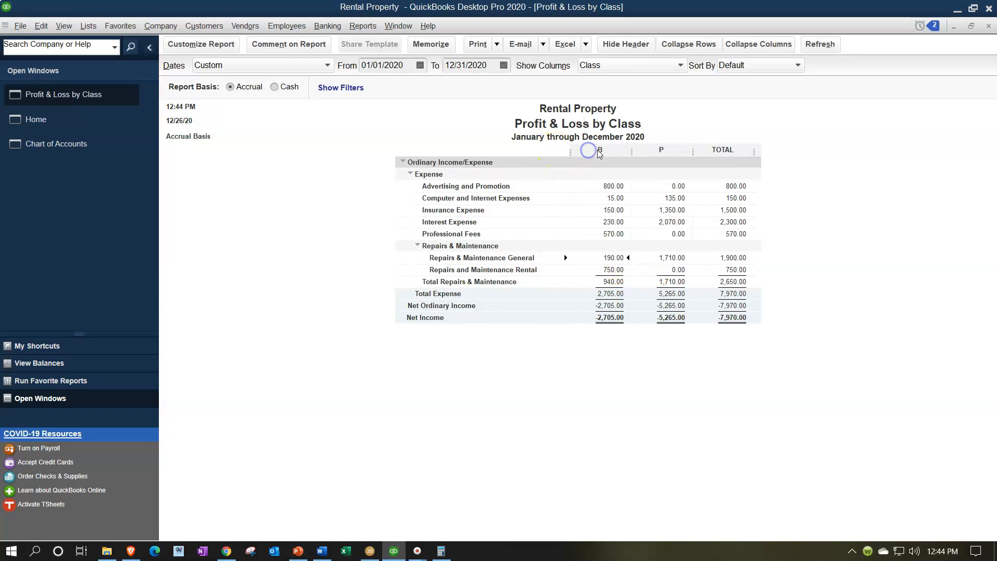
click(659, 263)
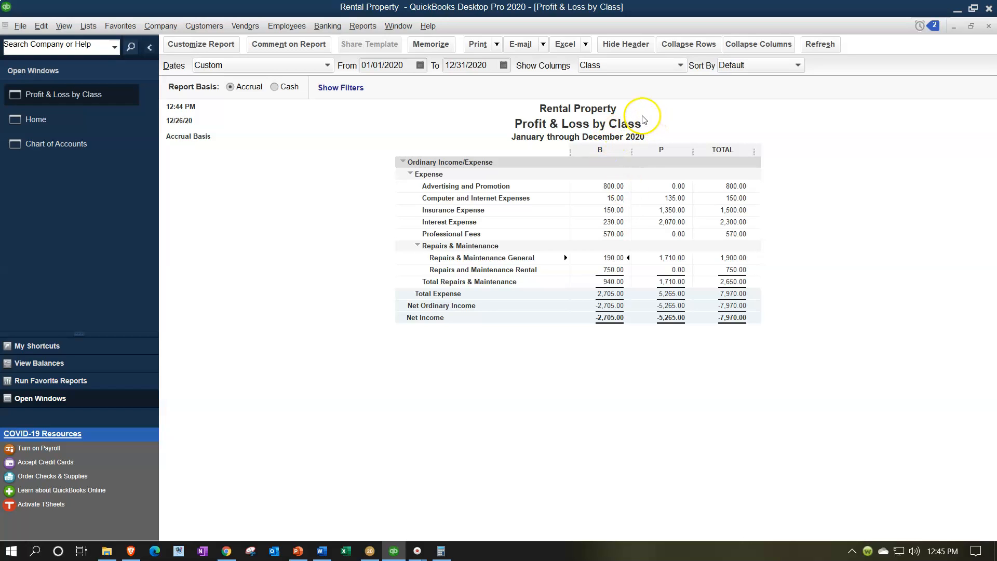
- Export the Profit & Loss by Class report to a new worksheet in a new Excel workbook and maximize the workbook
click(586, 45)
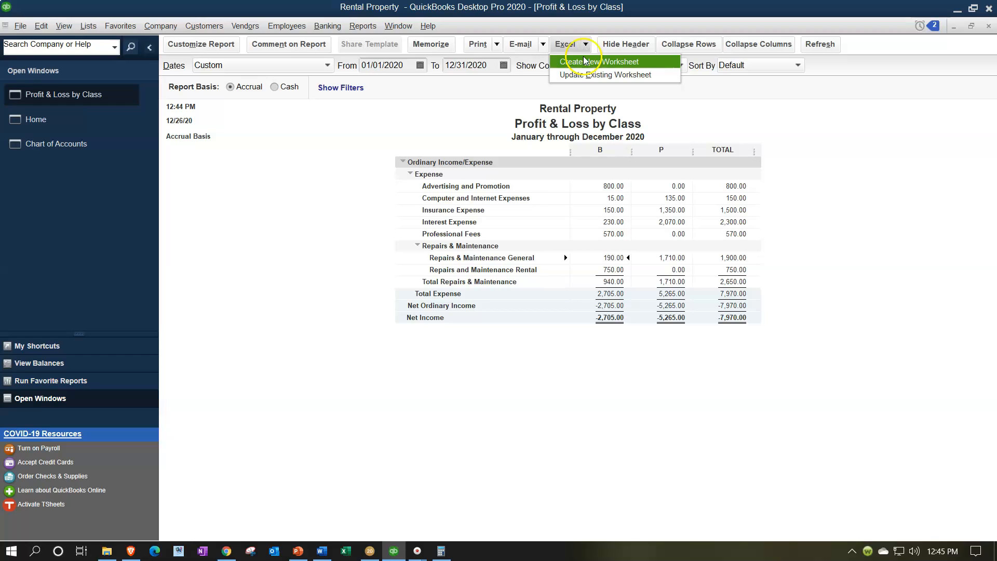
click(585, 62)
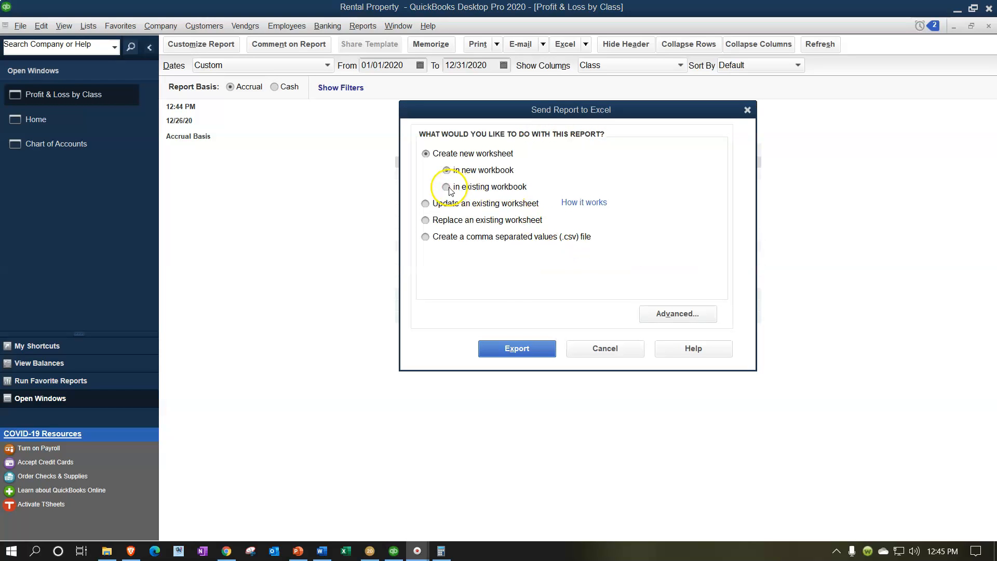
click(518, 348)
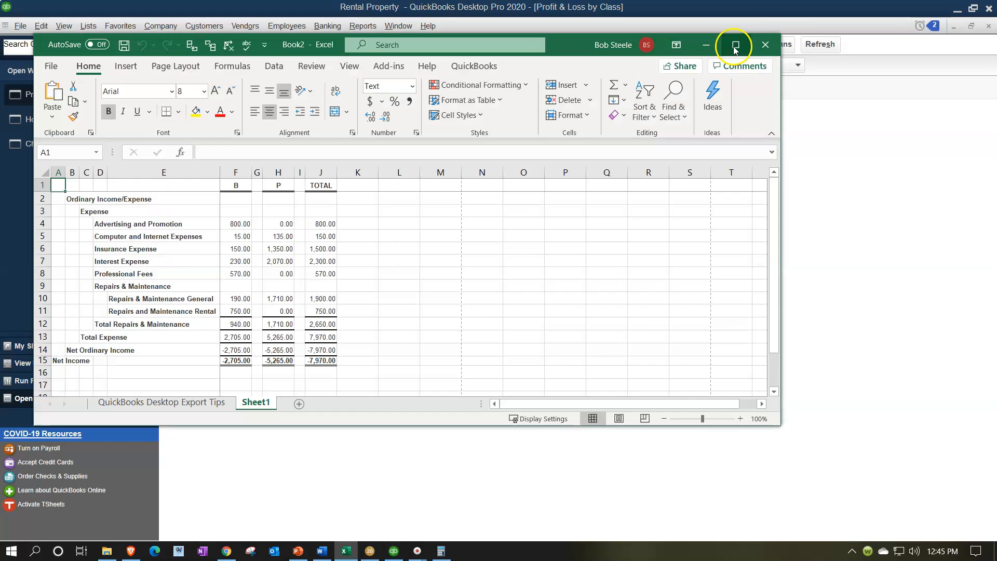
click(735, 40)
click(328, 388)
scroll(277, 411, up, 2)
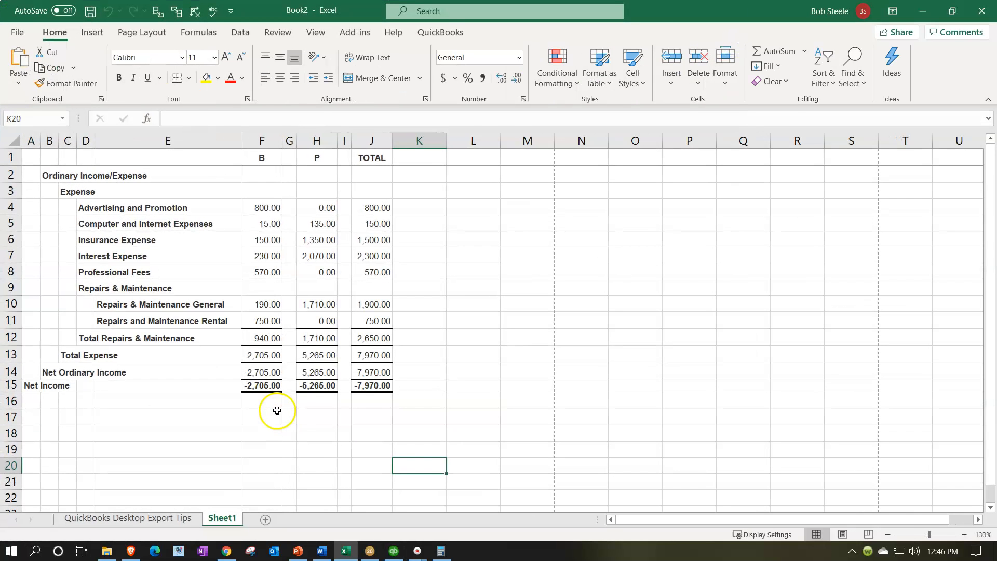
- Check the exported sheet in Page Layout view, allowing its panes to be unfrozen, and return to Normal view
click(841, 534)
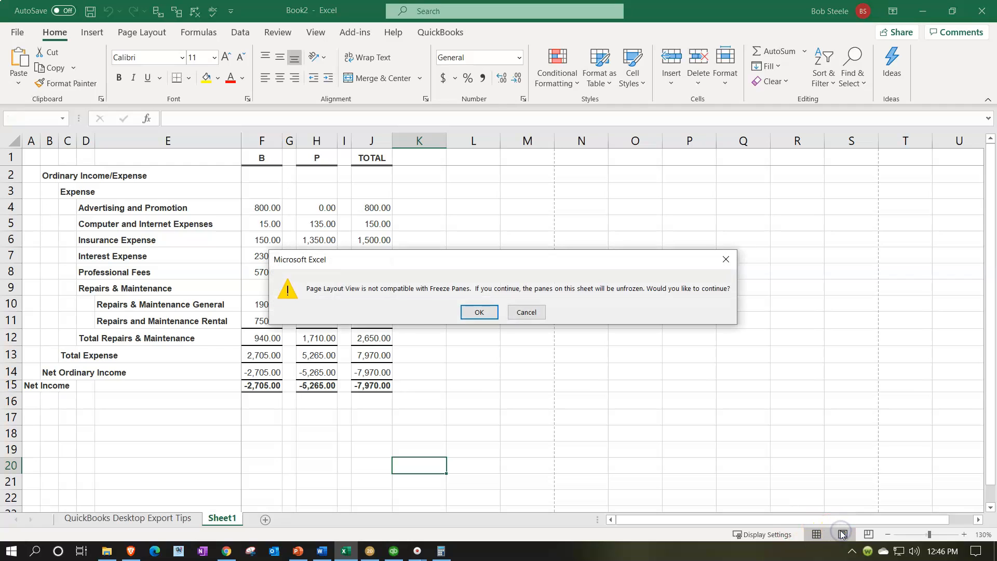
click(477, 310)
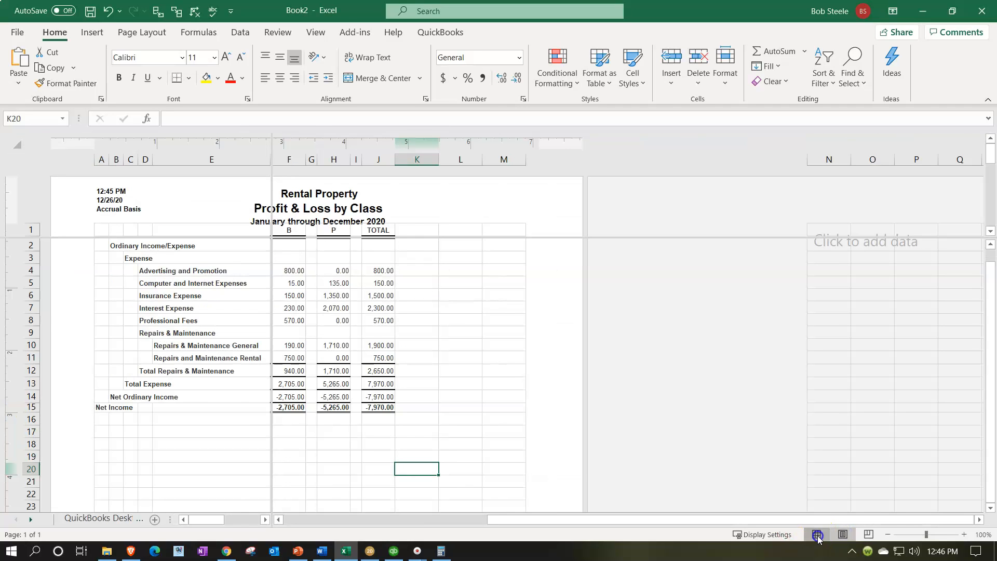
click(817, 534)
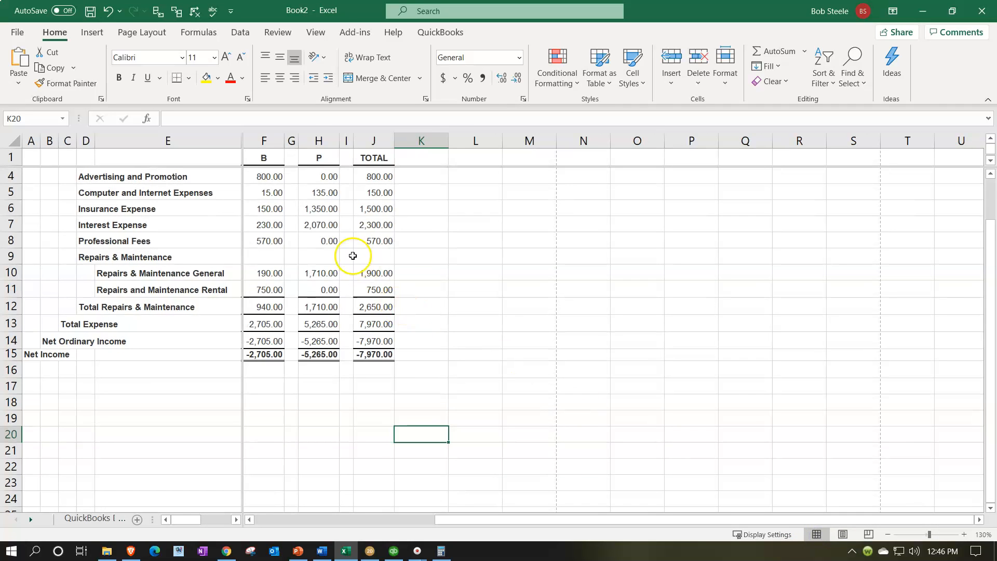
- Remove the split panes from the exported worksheet
click(305, 212)
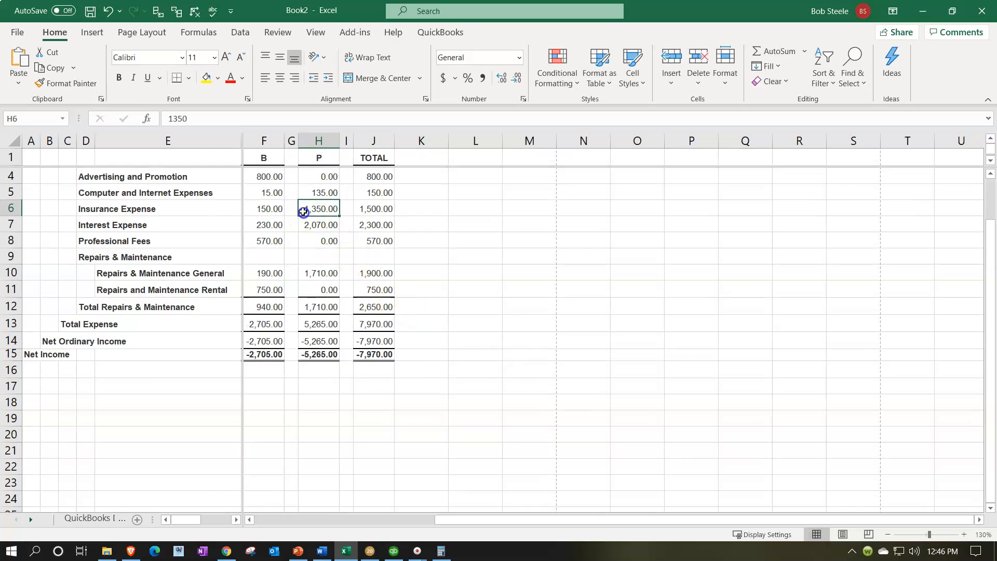
click(315, 33)
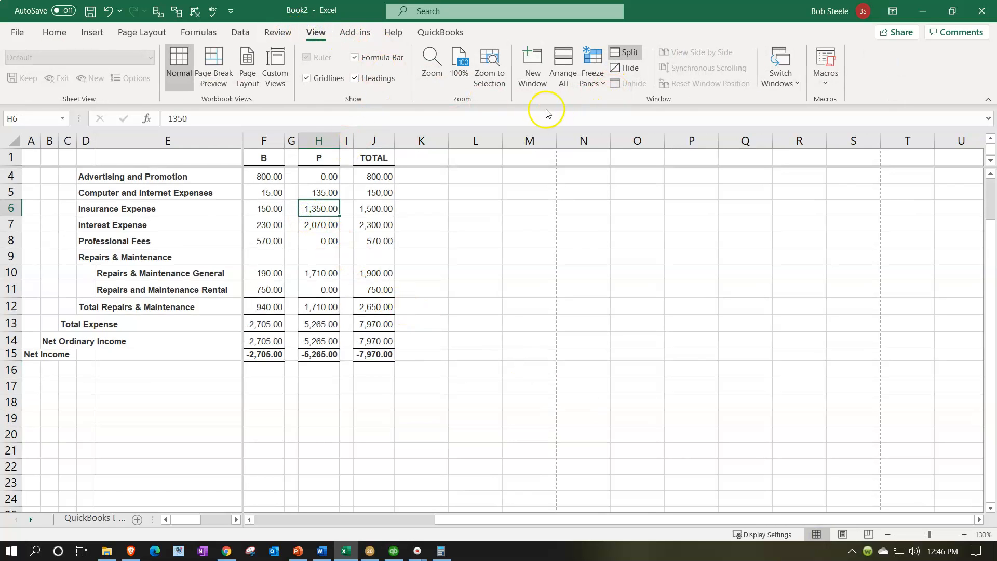
click(614, 54)
click(289, 321)
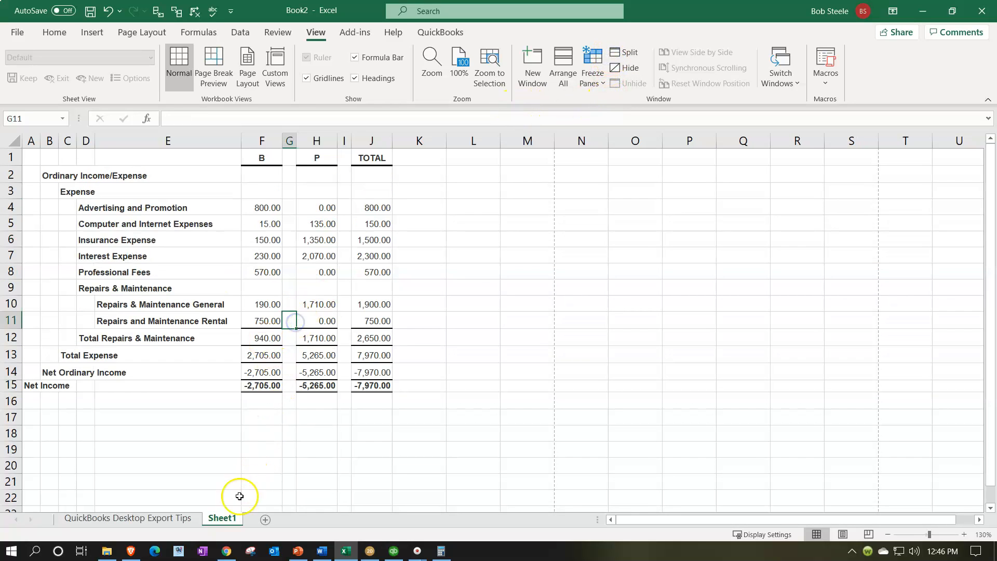
- Duplicate Sheet1, placing the copy directly after the original sheet
click(235, 517)
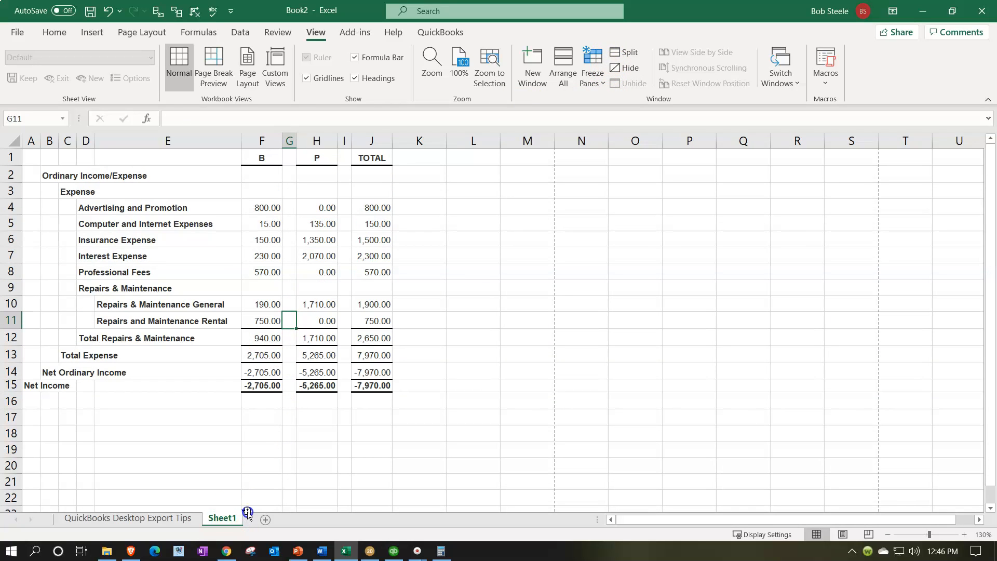
drag(248, 515, 249, 513)
click(288, 418)
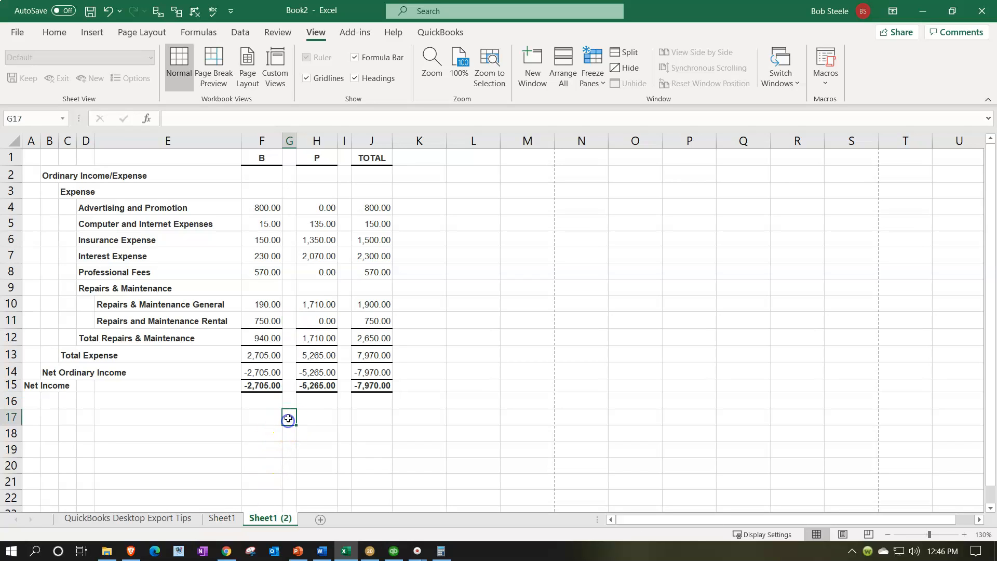
- Try to delete columns F through I holding the B and P amounts, and undo the deletion
click(261, 141)
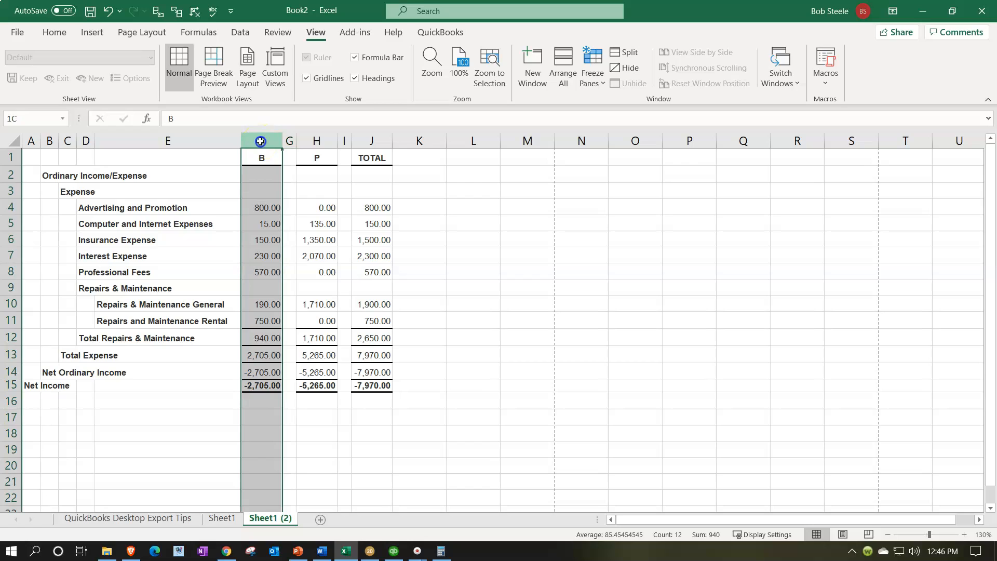
drag(279, 140, 343, 136)
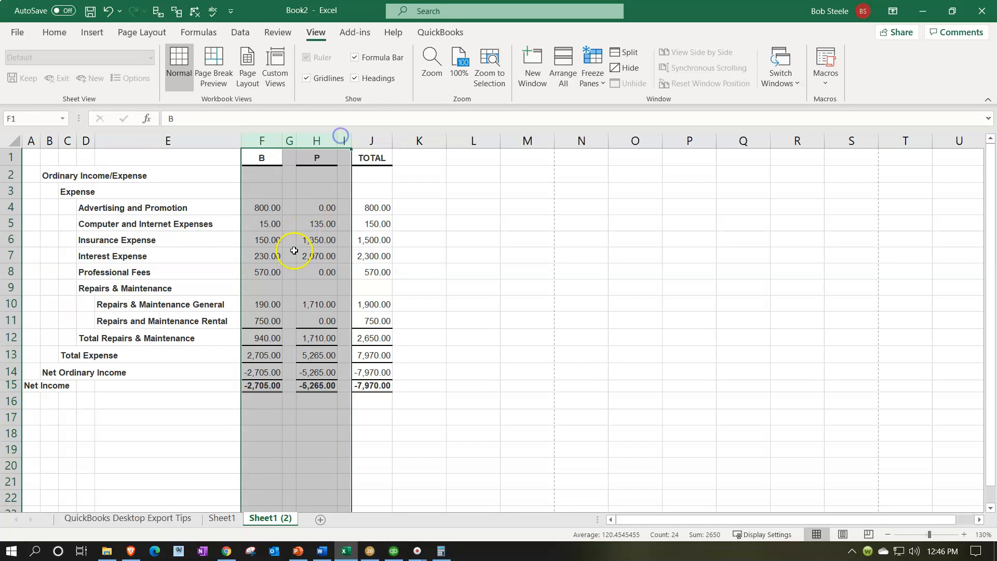
right_click(294, 250)
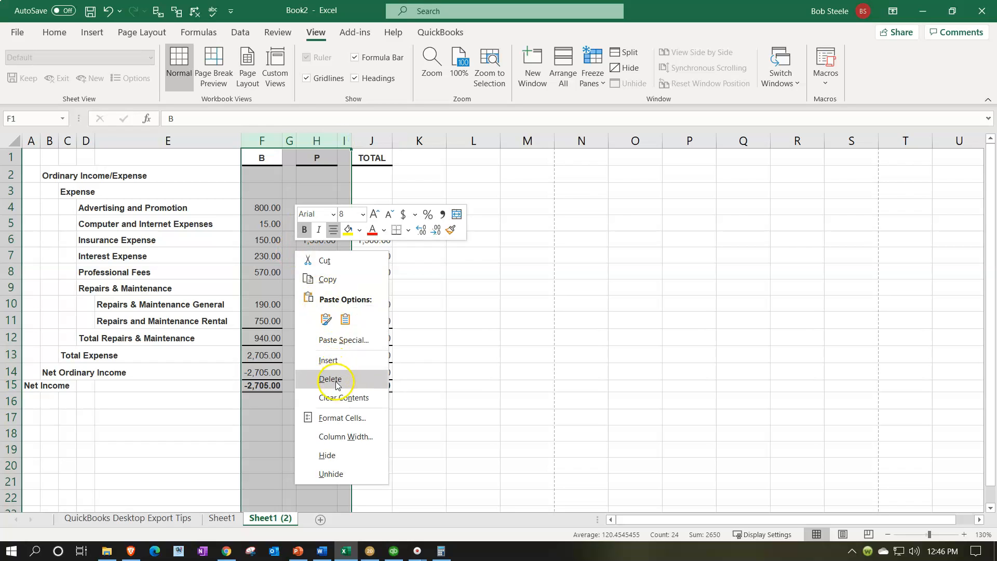
click(335, 382)
click(385, 291)
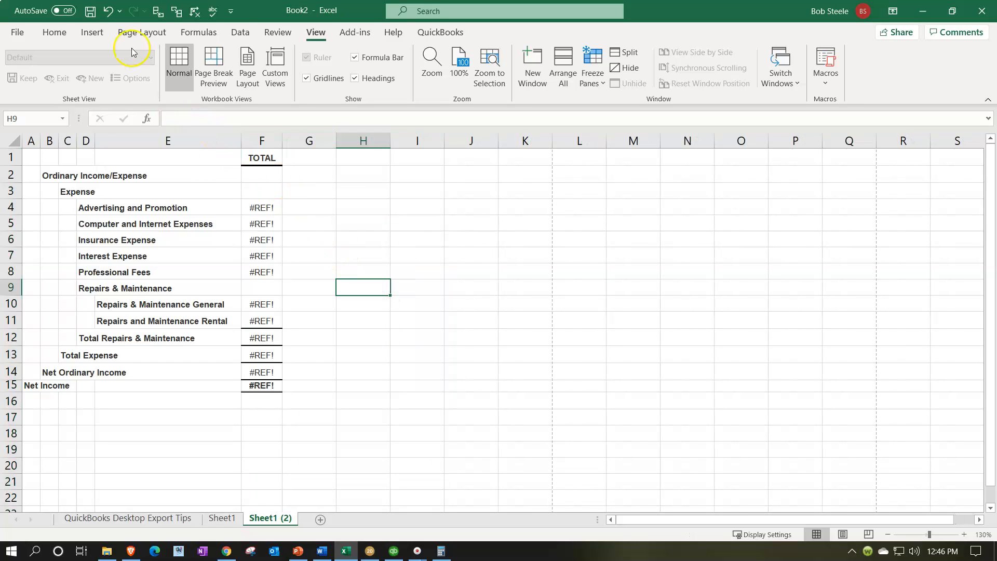
click(108, 16)
- Replace the TOTAL column formulas in J4:J15 with their values
drag(379, 207, 379, 383)
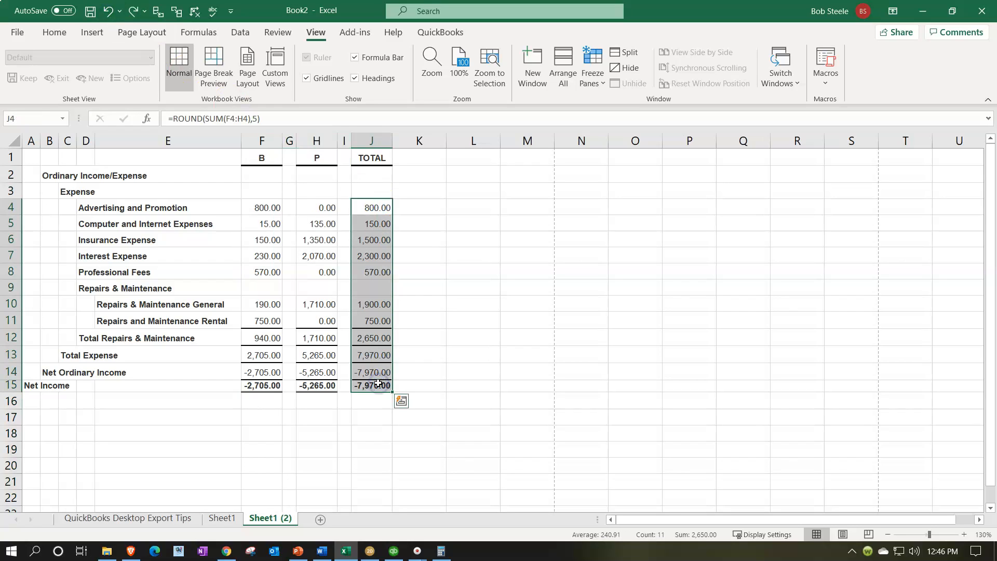
key(ctrl+c)
click(377, 207)
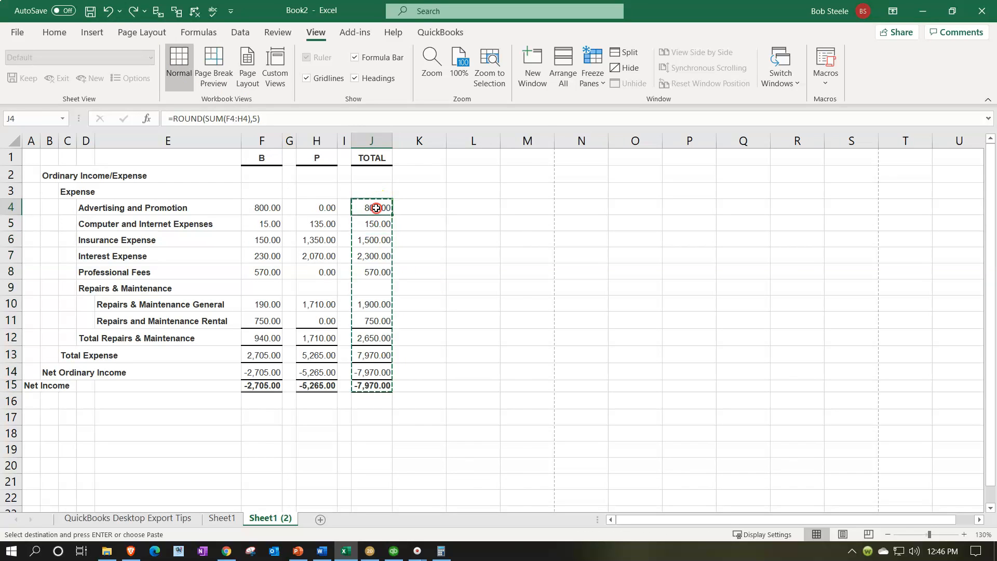
right_click(375, 208)
click(428, 238)
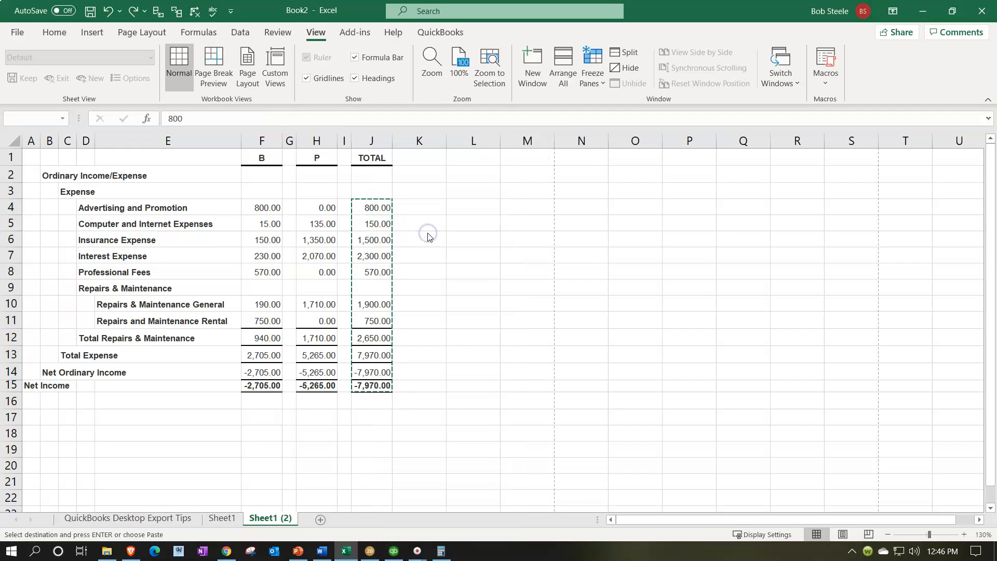
click(427, 232)
- Delete columns F through I, which hold the B and P class amounts
drag(255, 140, 343, 137)
right_click(297, 204)
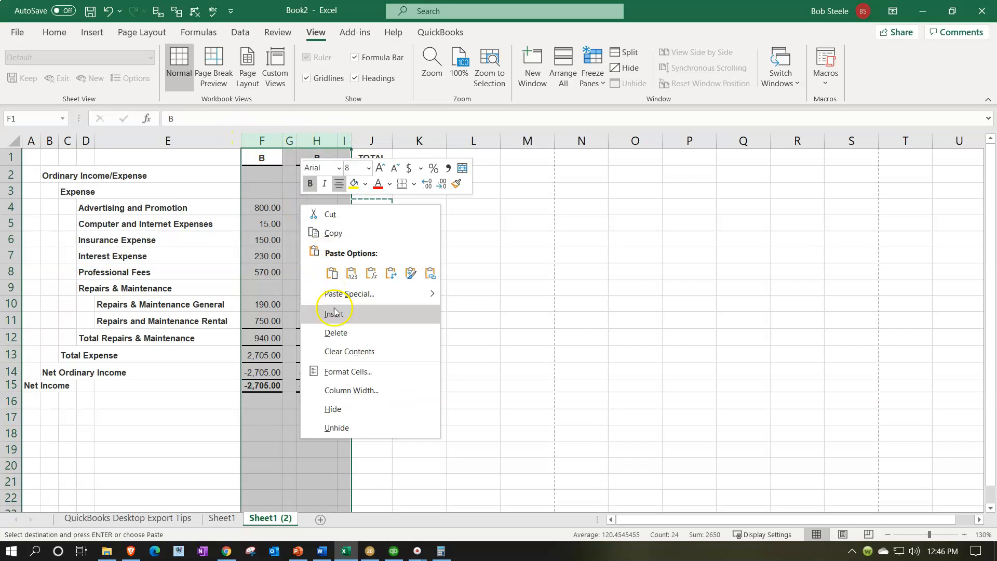
click(340, 331)
click(412, 357)
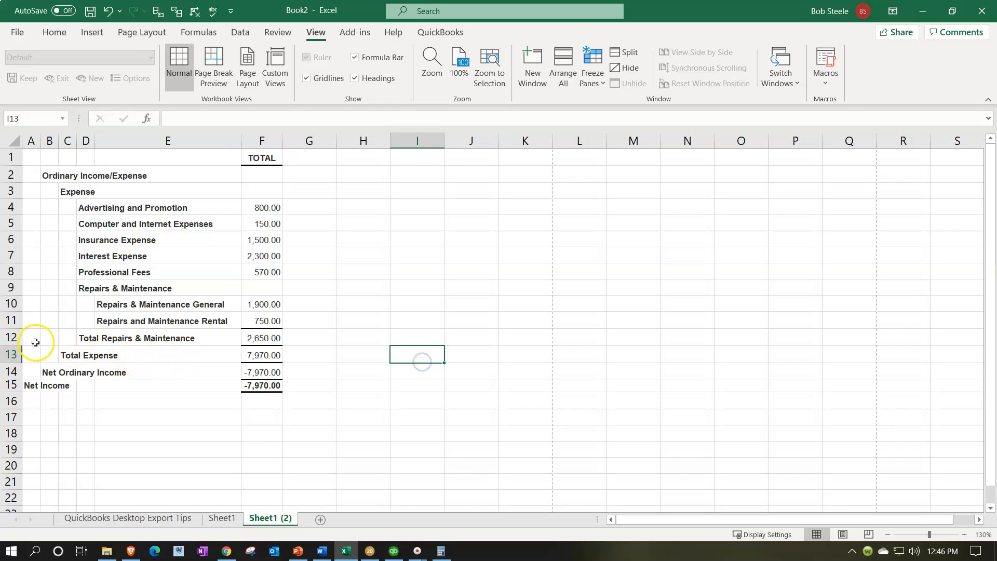
drag(8, 340, 28, 416)
right_click(115, 395)
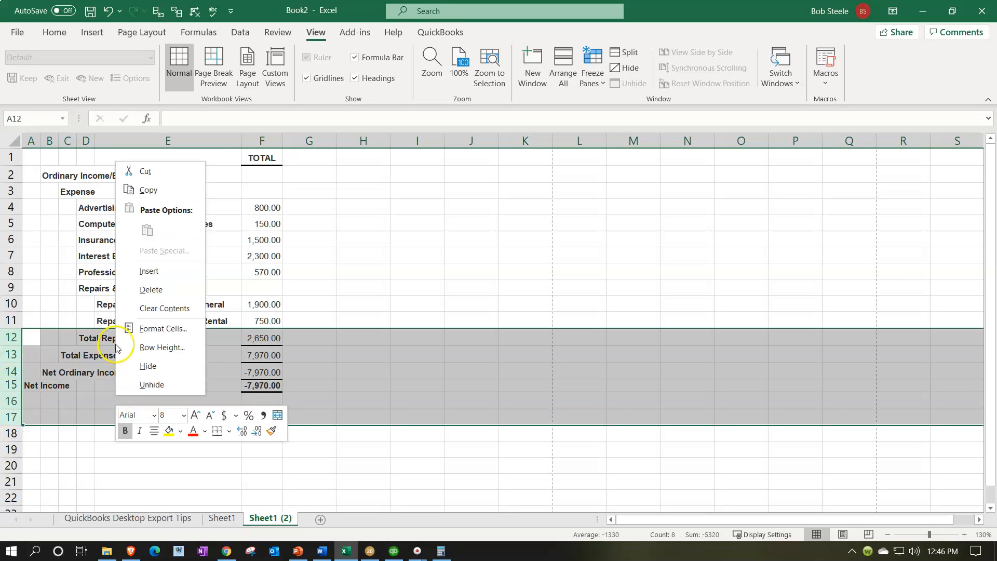
click(81, 340)
- Delete rows 12 through 16 with the repairs total, expense total and net income lines
drag(11, 338, 29, 404)
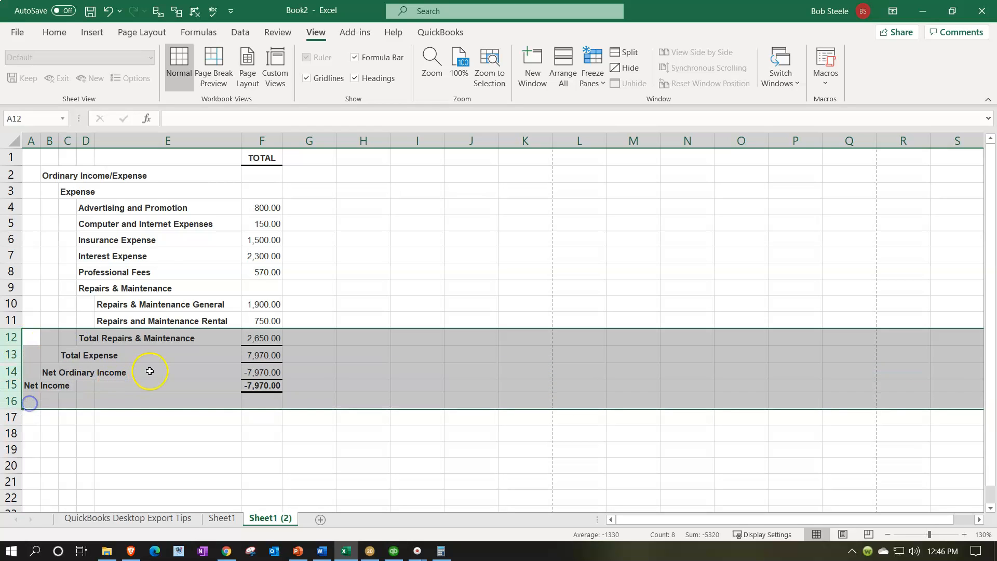
right_click(148, 372)
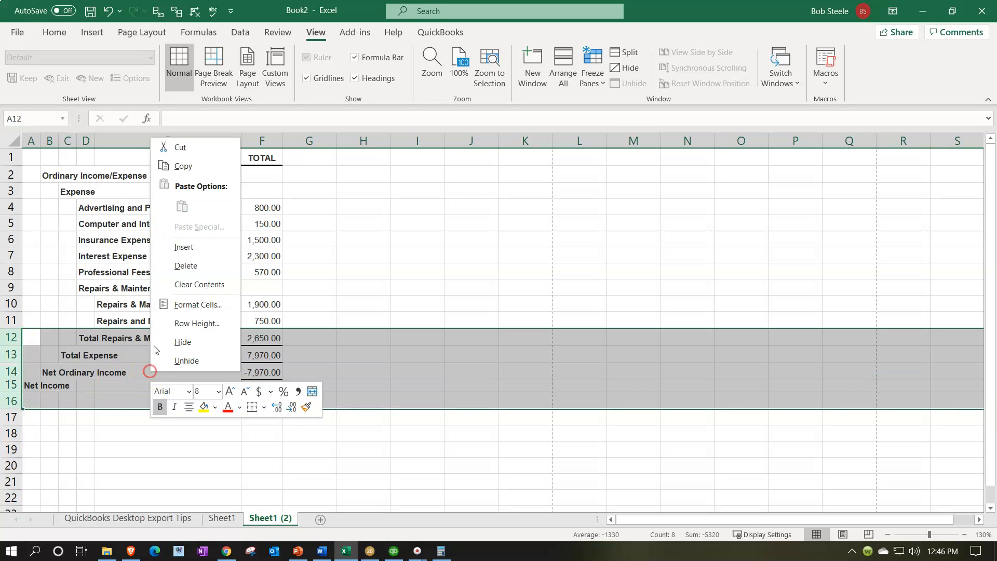
click(177, 265)
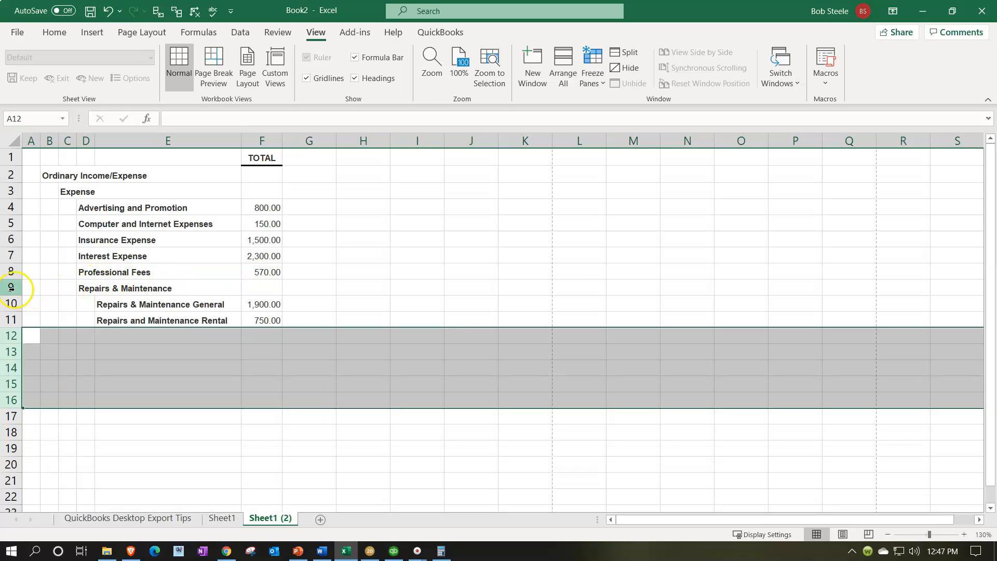
click(171, 304)
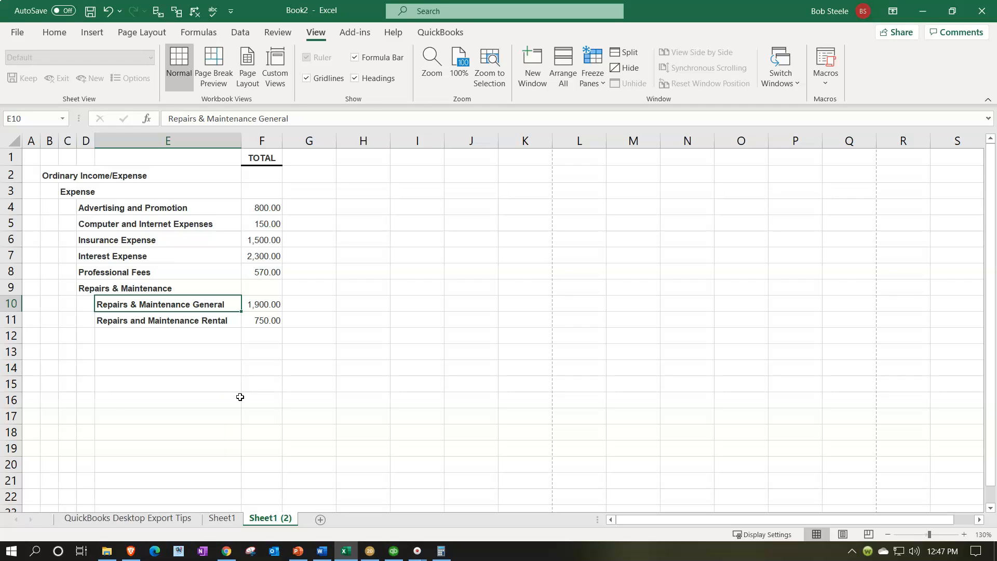
click(304, 210)
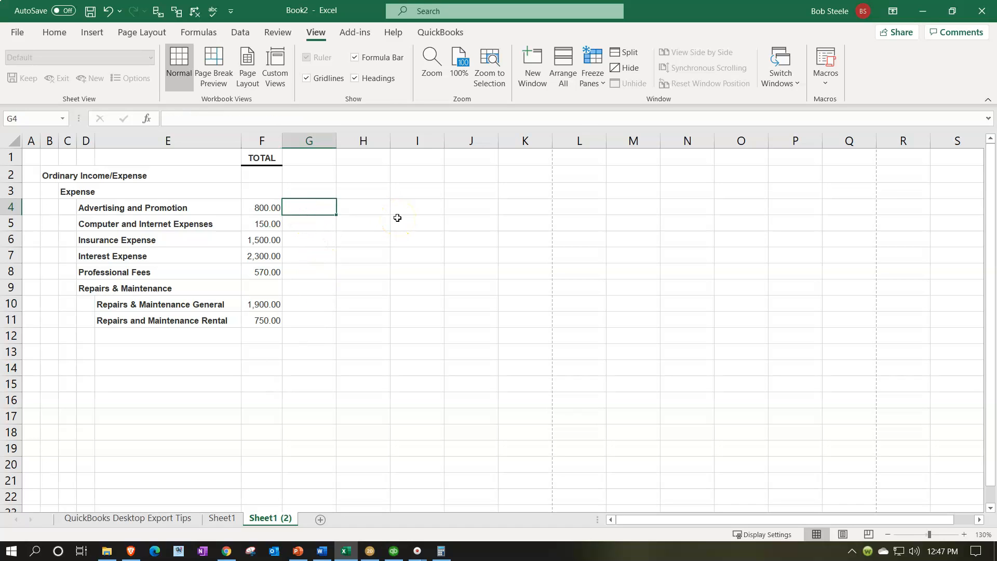
click(285, 445)
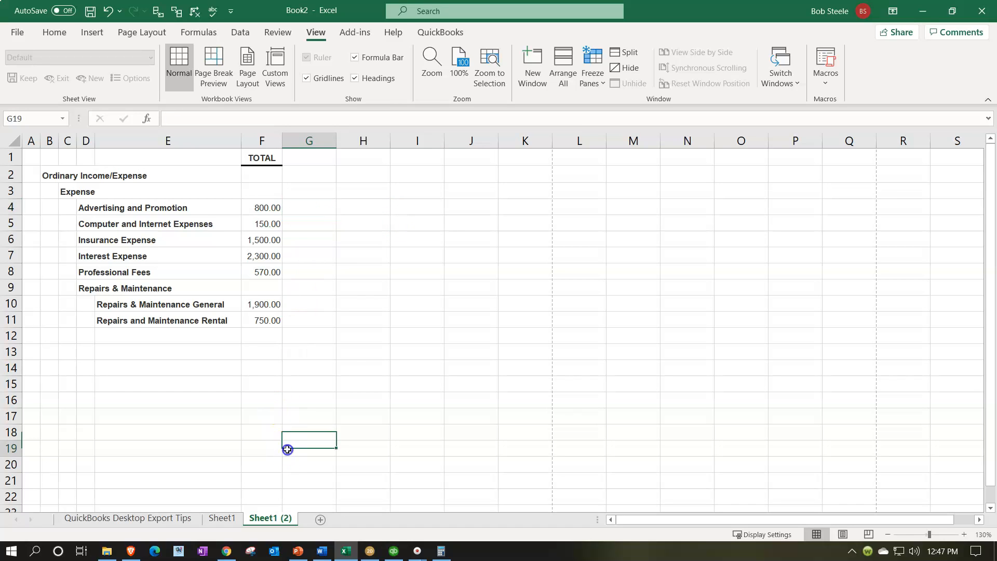
scroll(283, 444, up, 2)
scroll(282, 447, up, 1)
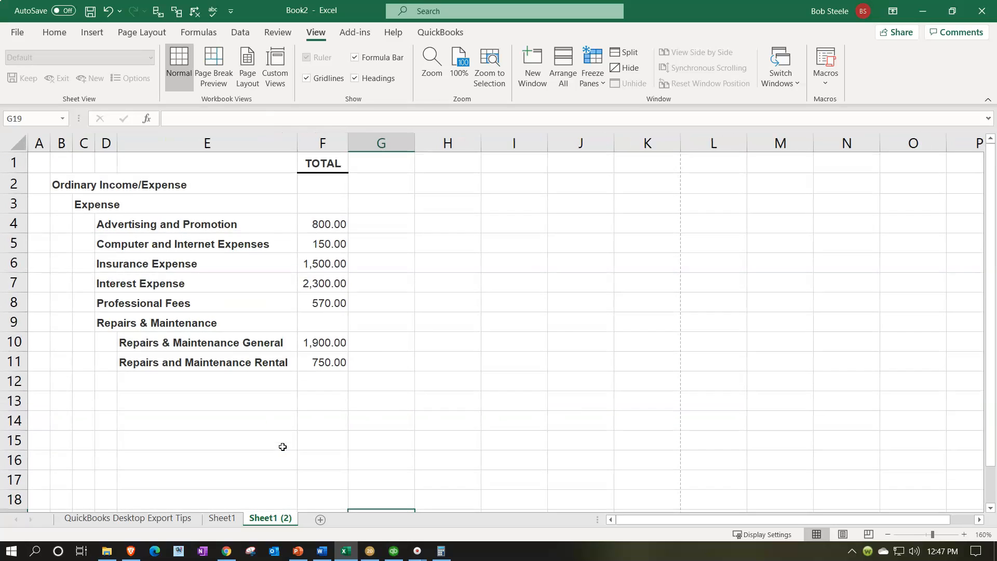
scroll(283, 341, up, 1)
click(404, 236)
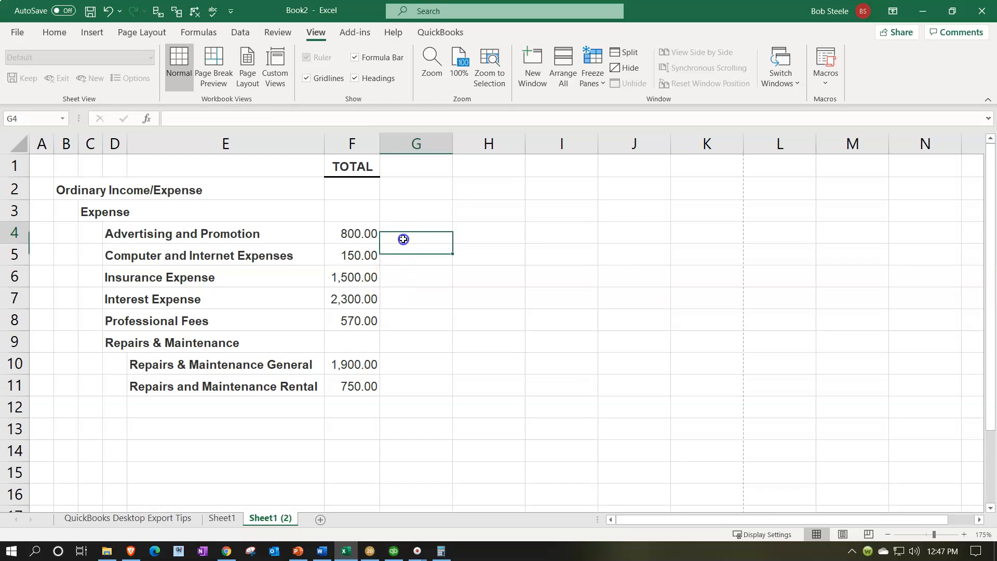
key(Left)
key(Left)
right_click(274, 230)
drag(117, 233, 342, 225)
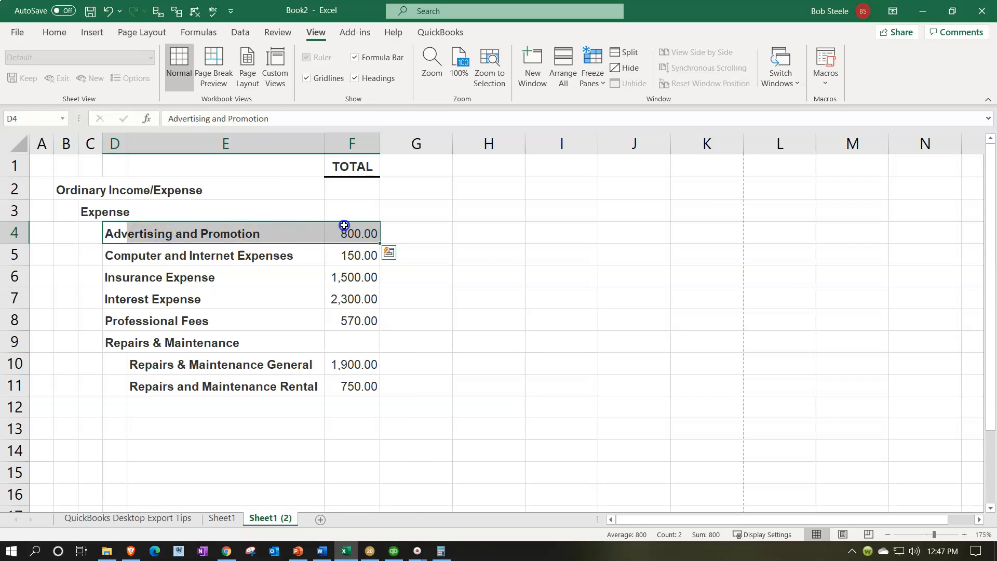
right_click(346, 234)
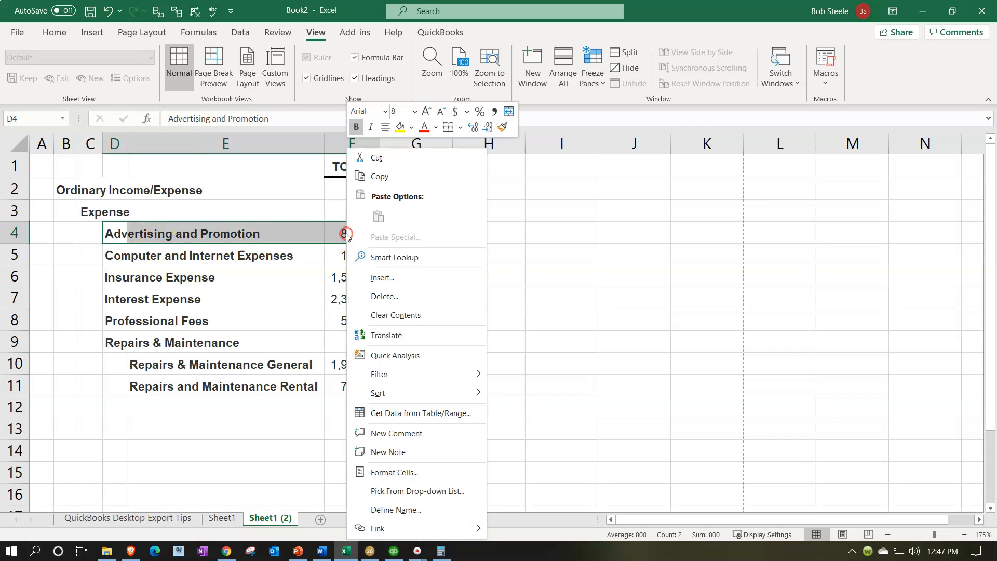
key(Escape)
- Fill the Computer and Internet Expenses, Insurance Expense and Interest Expense rows yellow across D5:F7
drag(108, 256, 343, 258)
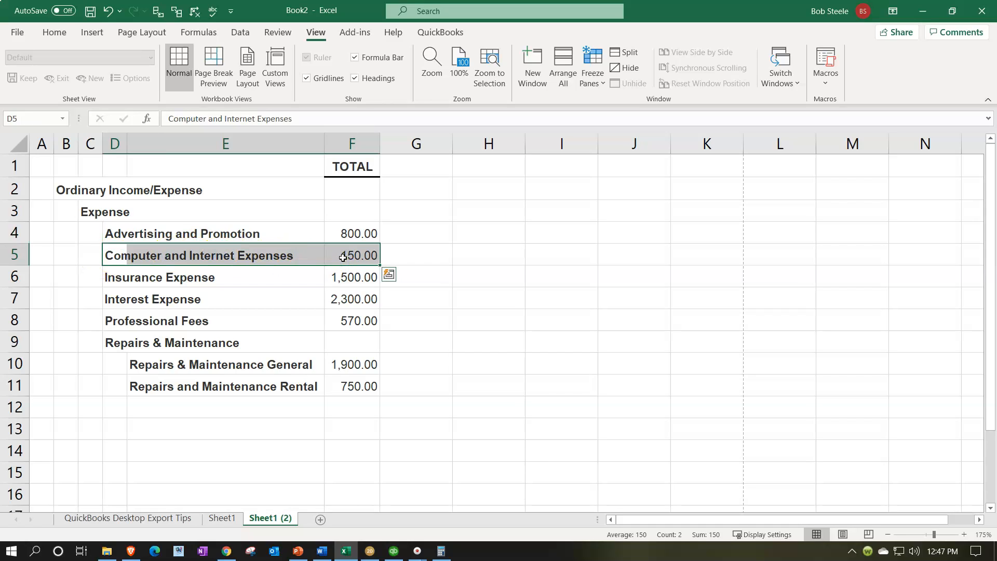
right_click(279, 255)
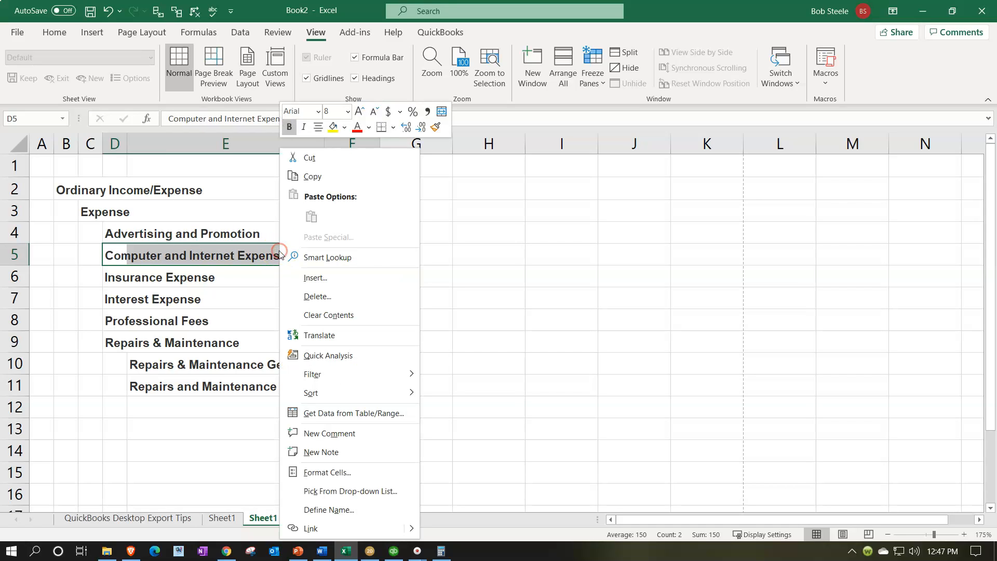
click(333, 130)
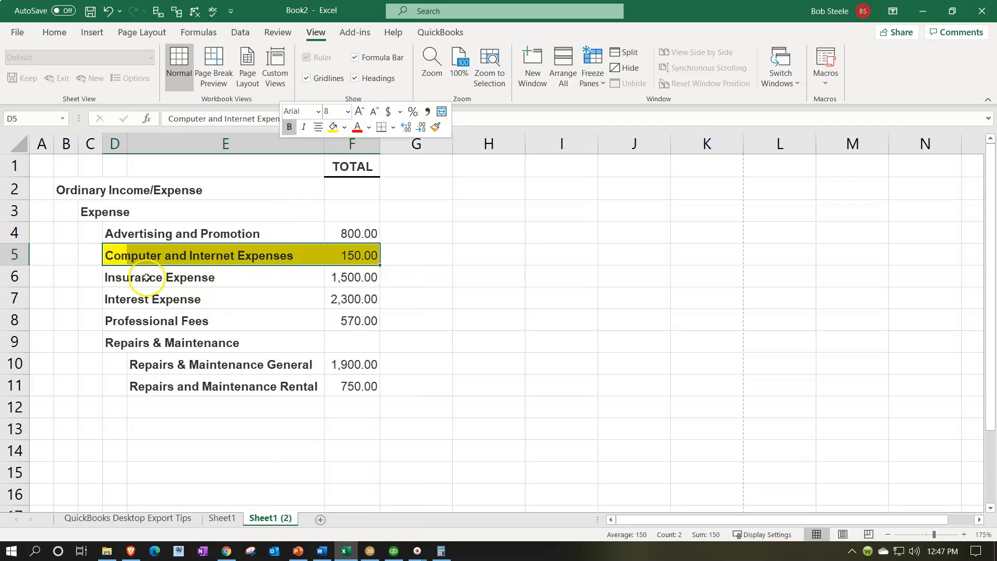
drag(119, 274, 351, 290)
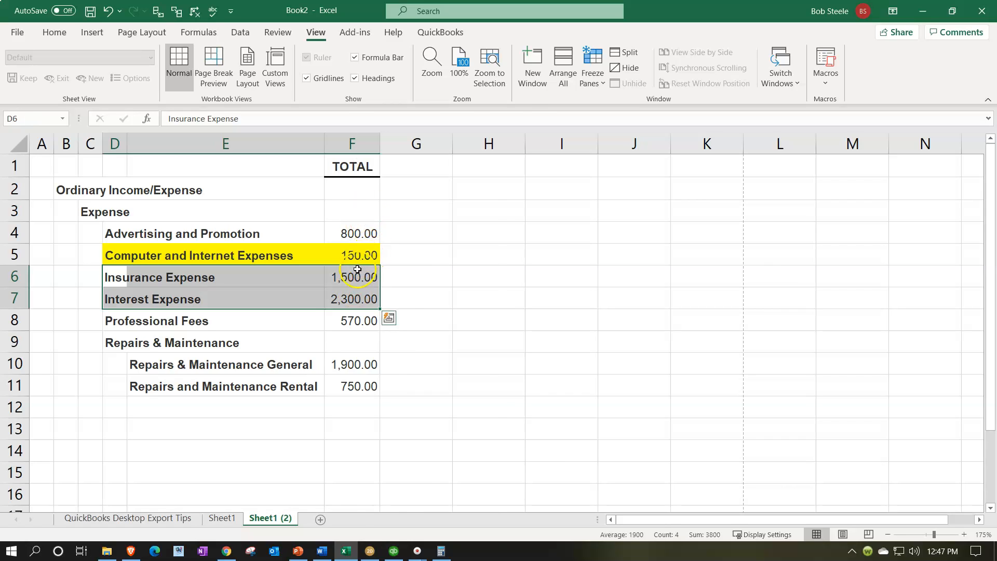
right_click(358, 269)
click(411, 127)
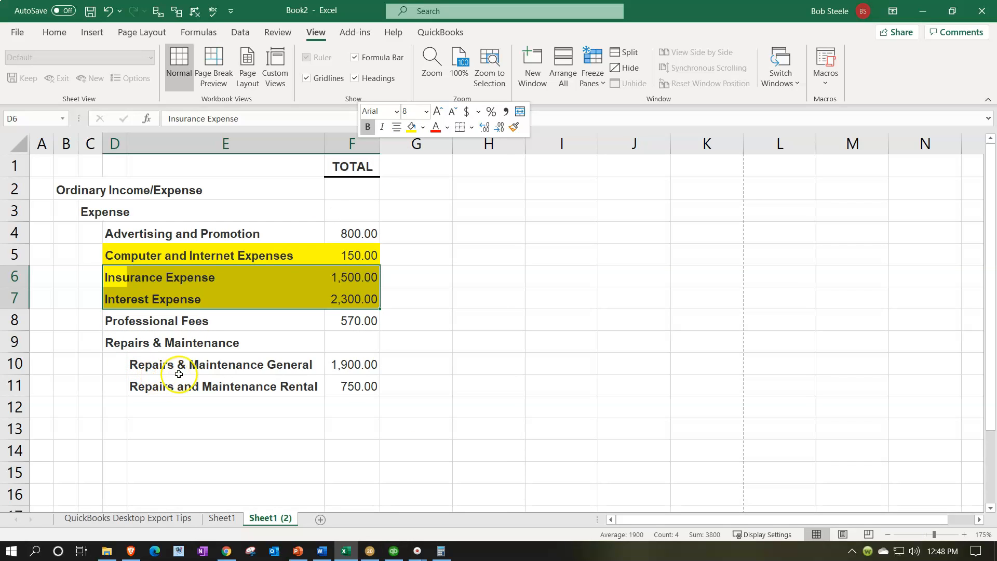
- Fill the Repairs & Maintenance General row yellow across E10:F10
click(290, 364)
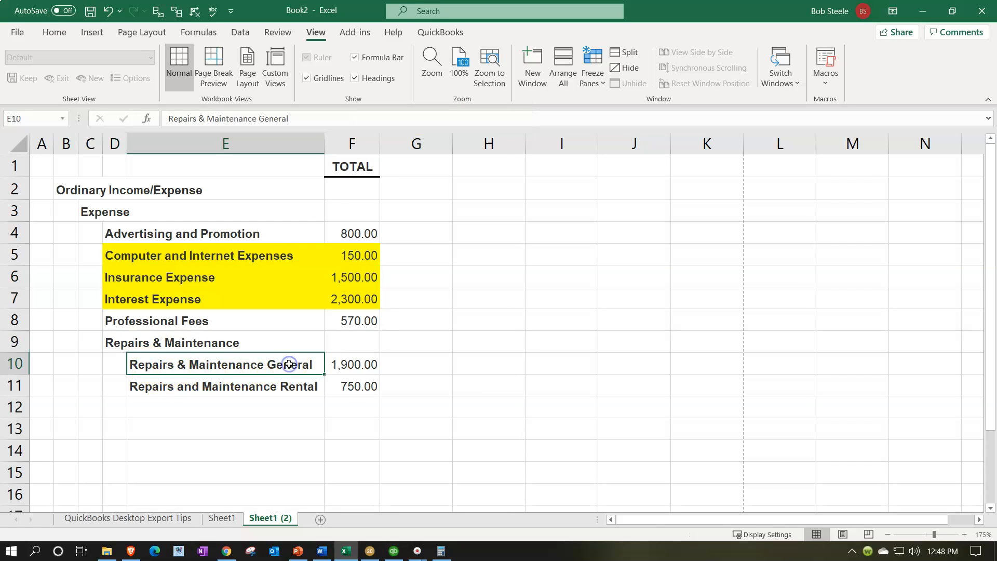
click(267, 388)
drag(151, 365, 361, 364)
right_click(360, 366)
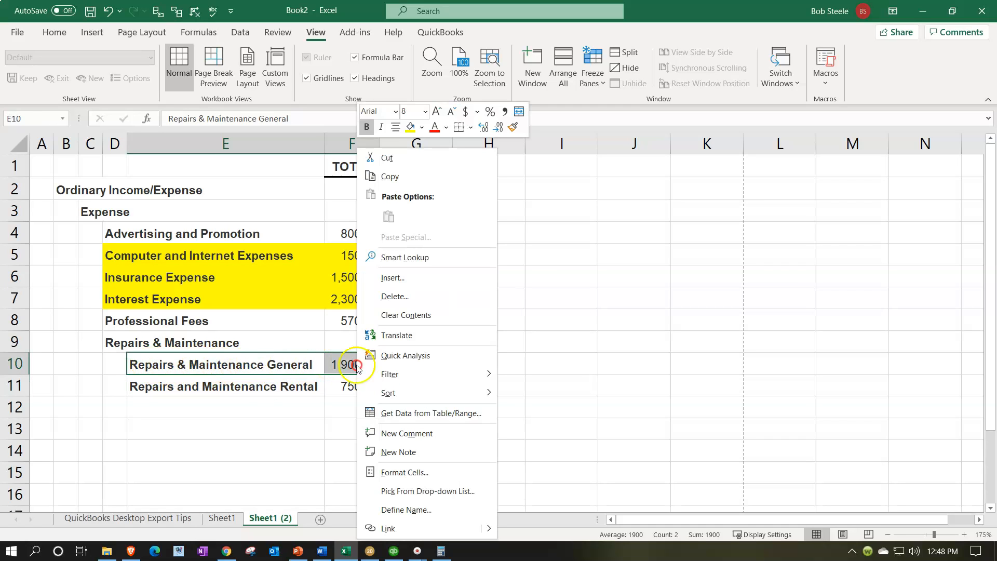
click(411, 127)
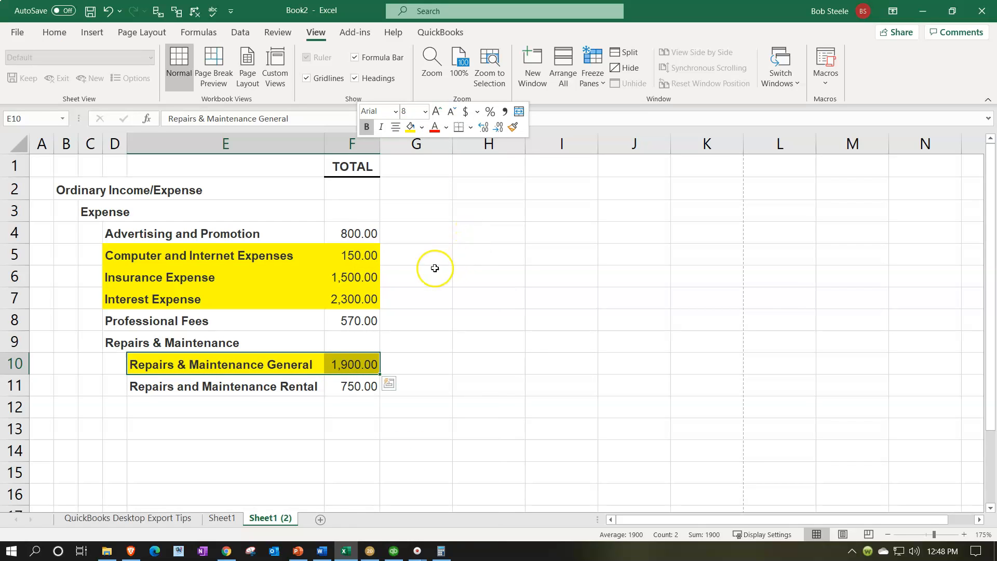
- Enter a business-use rate of .1 beside each yellow expense, in G5, G6, G7 and G10
click(420, 258)
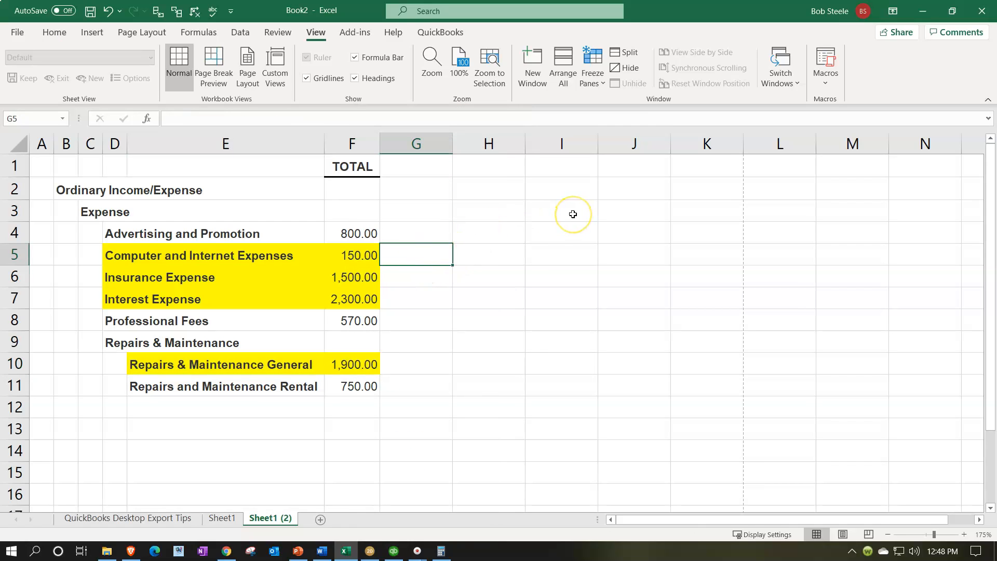
text(.1)
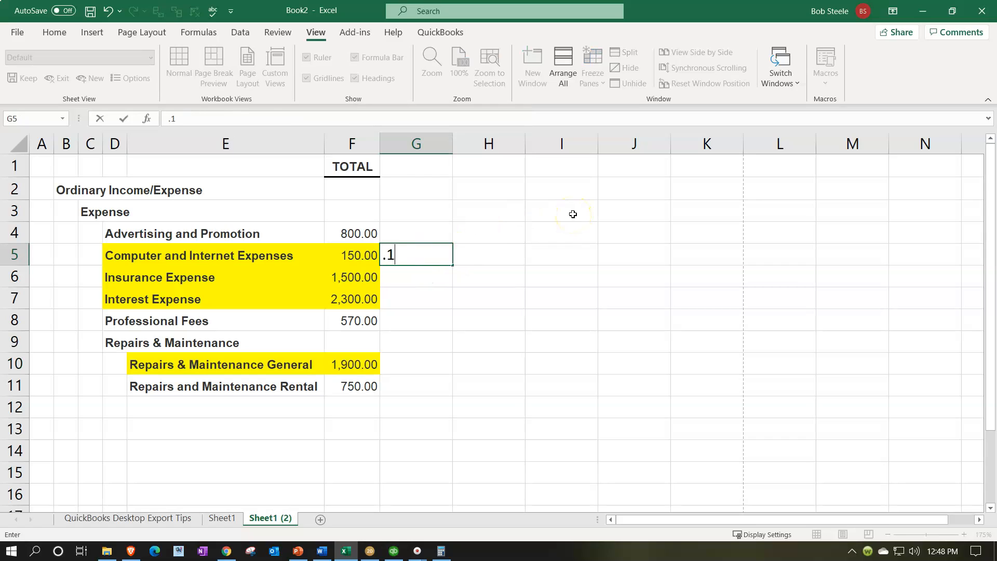
key(Return)
text(.1)
key(Return)
text(.1)
key(Return)
key(Return)
key(Return)
text(.1)
key(Return)
- Enter the formula =F4*G4 in H4 to multiply the Advertising and Promotion total by its rate
key(Right)
key(Up)
key(Up)
key(Up)
key(Up)
key(Up)
key(Up)
key(Up)
text(=)
key(Left)
key(Left)
text(*)
key(Left)
key(Return)
key(Up)
click(488, 239)
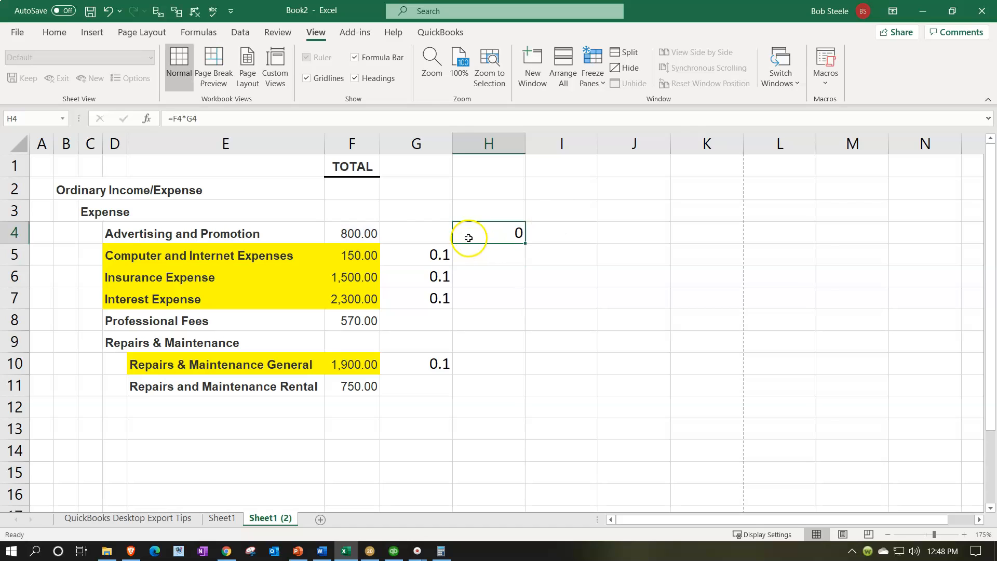
- Enter 0 in G4 as the Advertising and Promotion rate
click(419, 233)
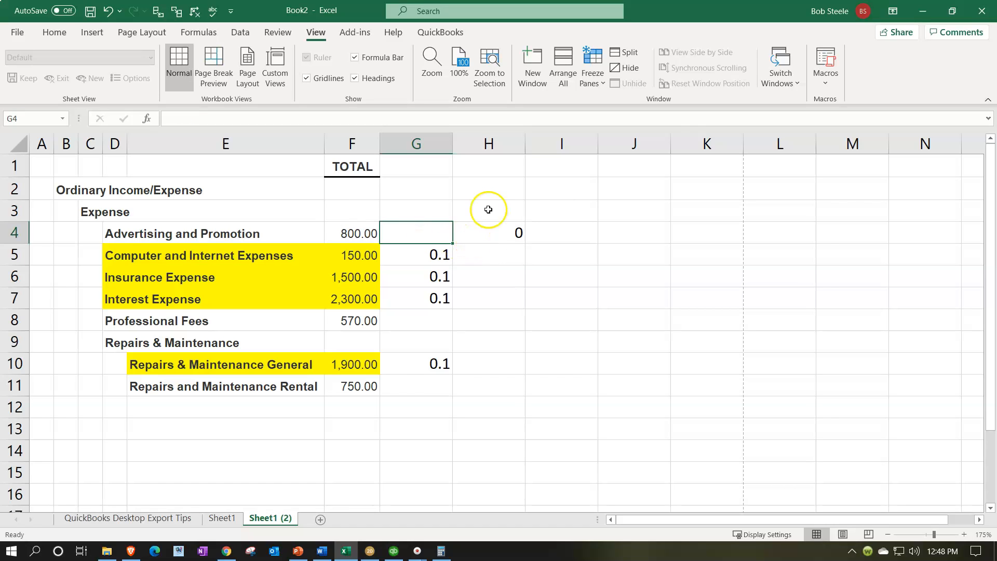
text(0)
key(Return)
key(Down)
key(Down)
key(Up)
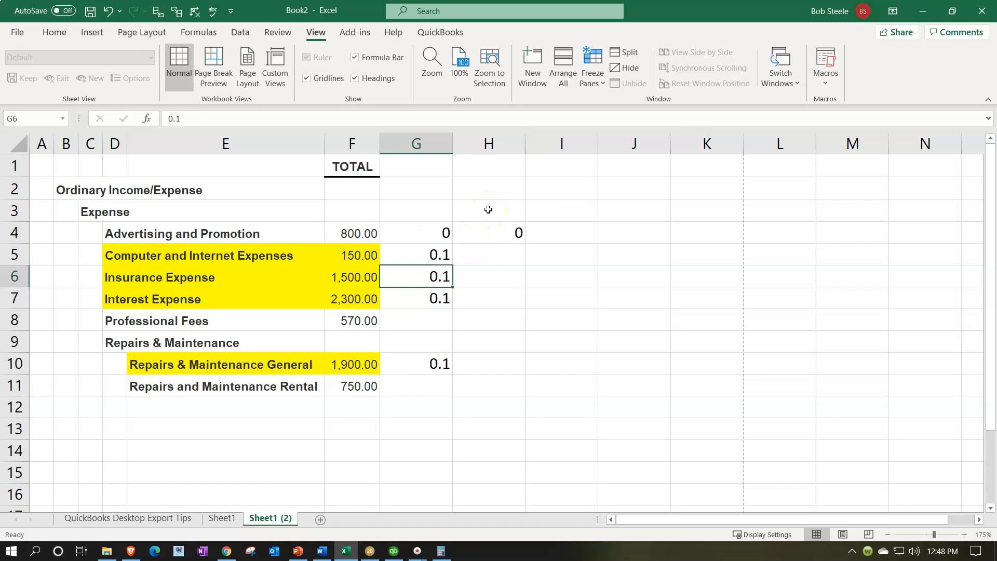
- Enter a rate of 1 for Advertising and Promotion in G4 and for Professional Fees in G8
key(Up)
key(Up)
text(1)
key(Return)
key(Down)
key(Down)
key(Down)
text(1)
key(Return)
key(Down)
- Format the rates in G4:G10 as percentages
drag(419, 229, 438, 364)
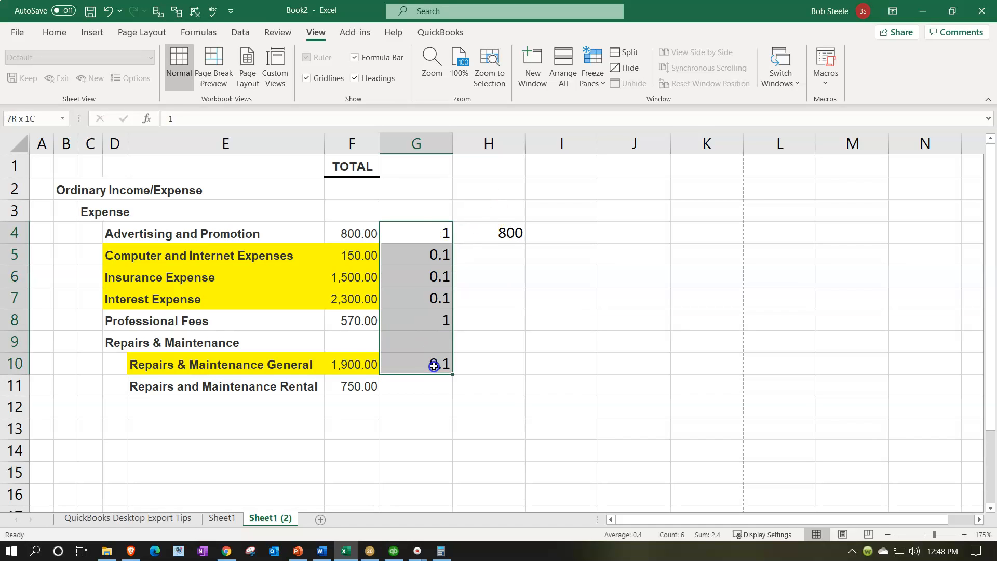
click(55, 32)
click(468, 77)
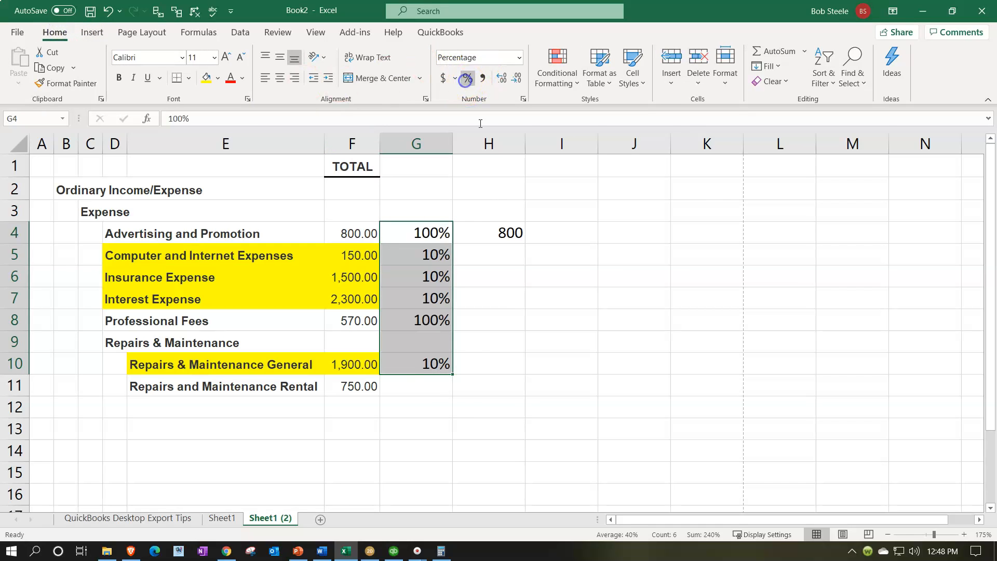
- Enter 1% in G11 as the Repairs and Maintenance Rental rate
click(435, 388)
text(1%)
key(ctrl+Return)
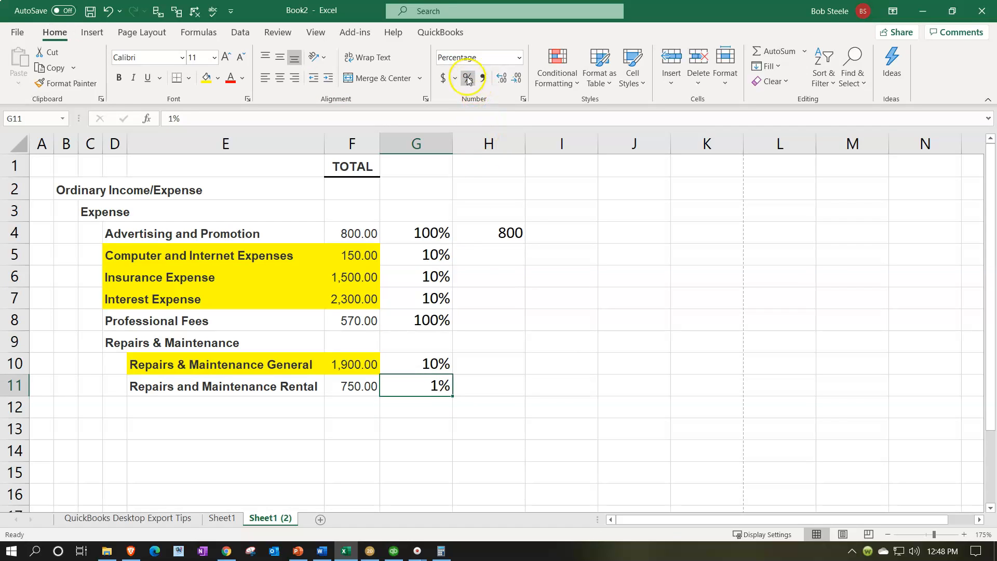
- Fill the total-times-rate formula from H4 down through H11 for the remaining expense rows
click(512, 232)
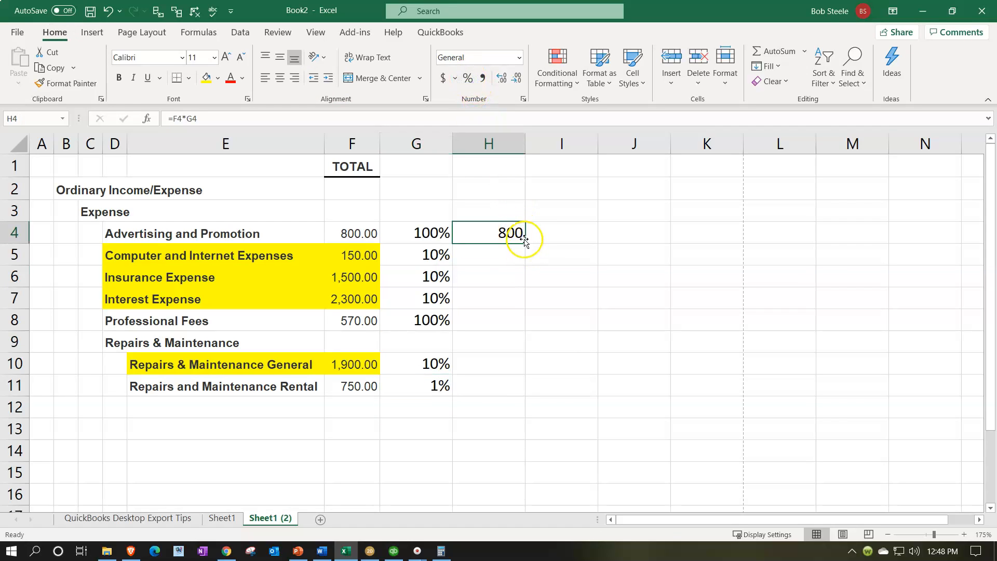
drag(527, 244, 530, 393)
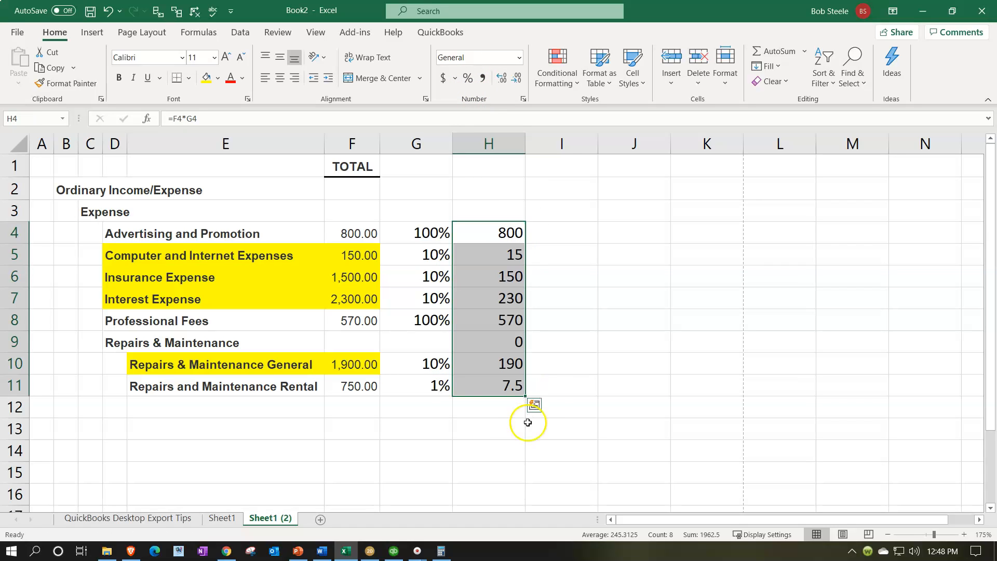
click(492, 413)
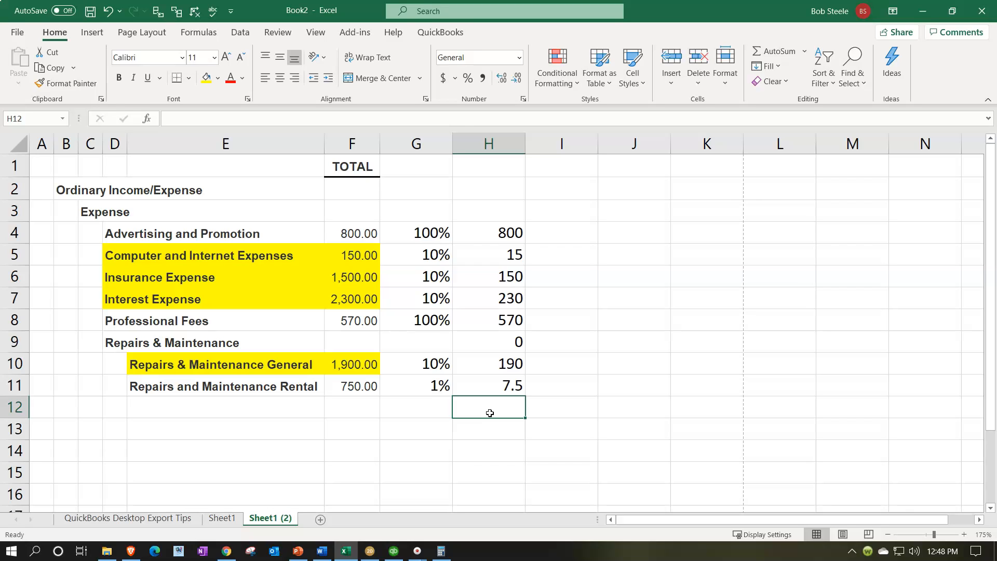
- Set the Repairs and Maintenance Rental rate in G11 to 100%
click(415, 385)
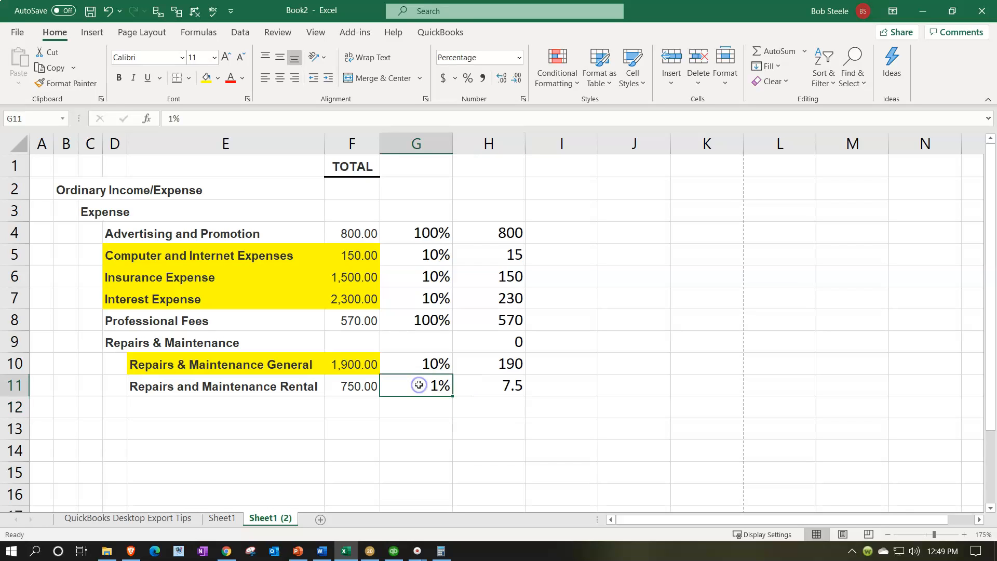
text(100)
key(Return)
- Total the allocated amounts in H12 with a SUM formula over H3:H11
key(Right)
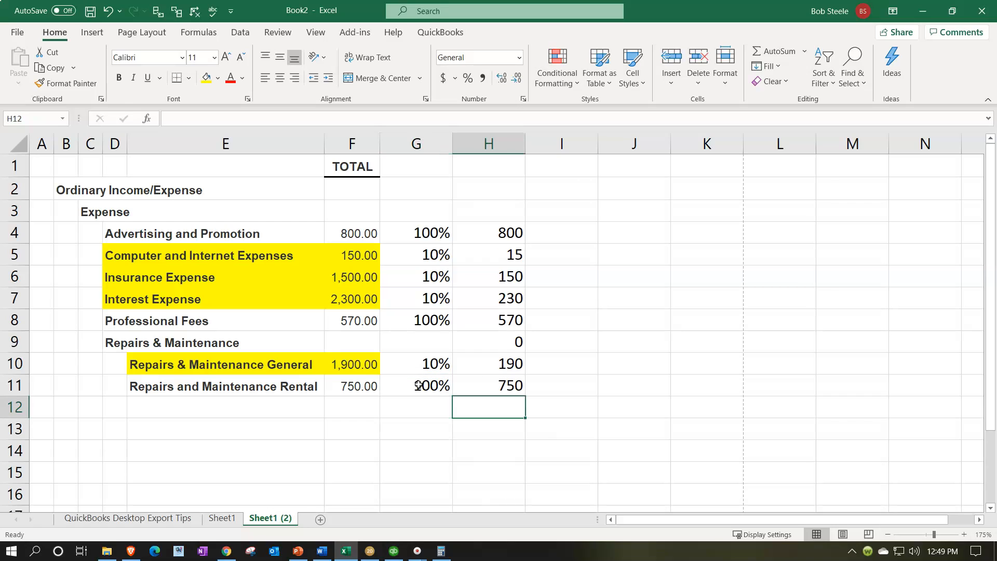
text(=sum()
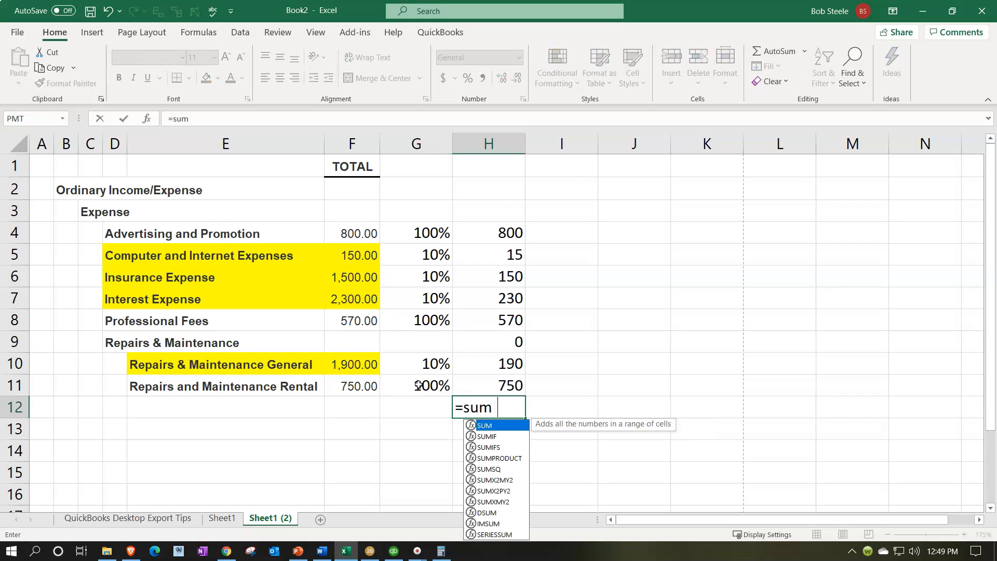
key(Up)
key(shift+Up)
key(shift+Up)
key(shift+Up)
key(shift+Up)
key(shift+Up)
key(shift+Up)
key(shift+Up)
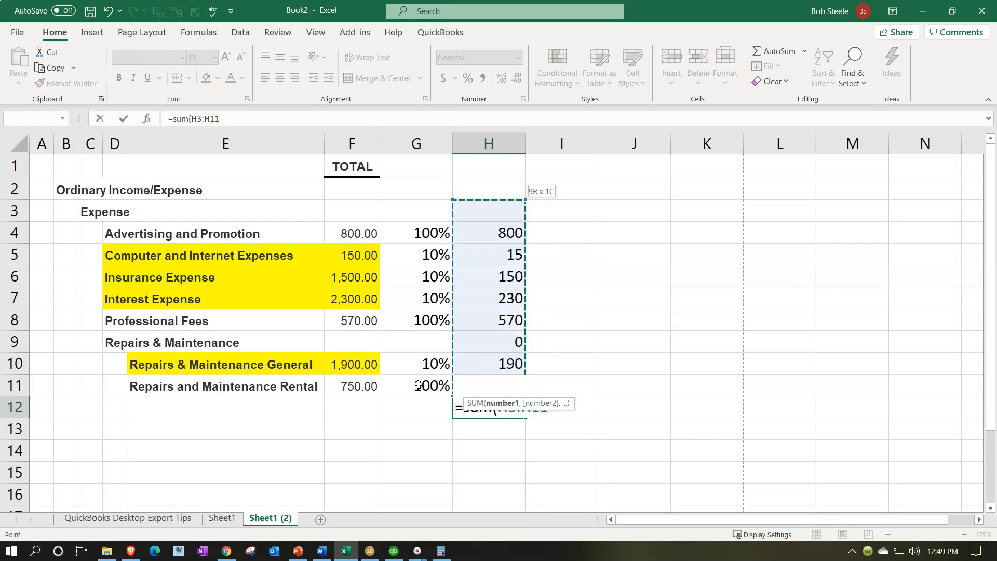
key(Return)
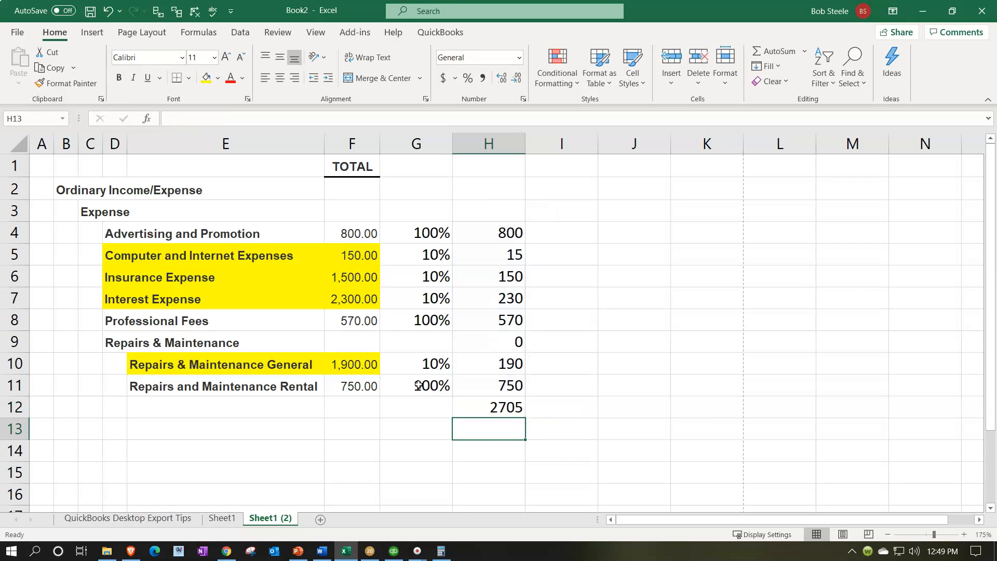
- Check column B's Total Expense on Sheet1 against the H12 total, and return to Sheet1 (2) to review the rates in G4:G11
click(223, 518)
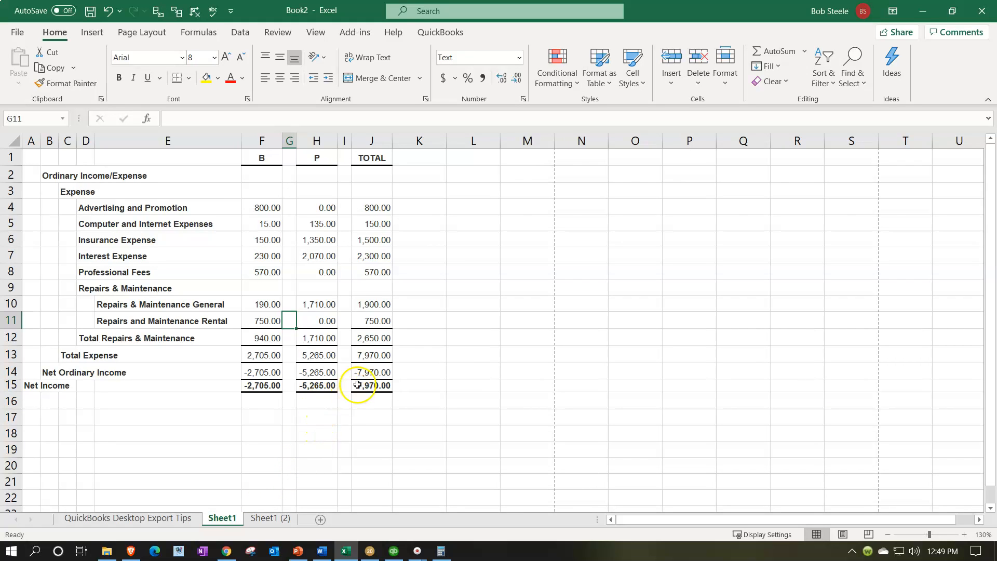
click(262, 386)
click(178, 431)
scroll(178, 431, up, 2)
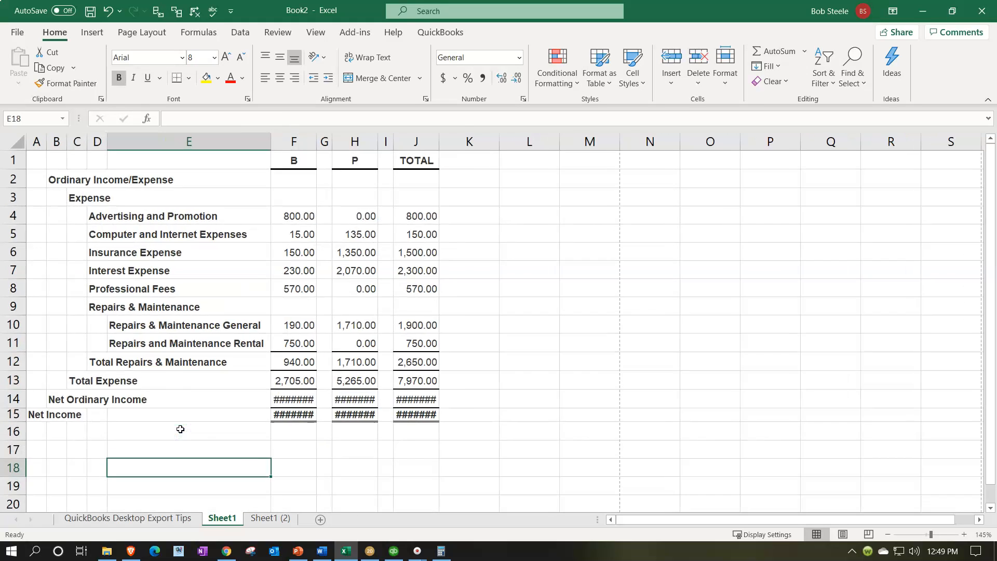
click(303, 406)
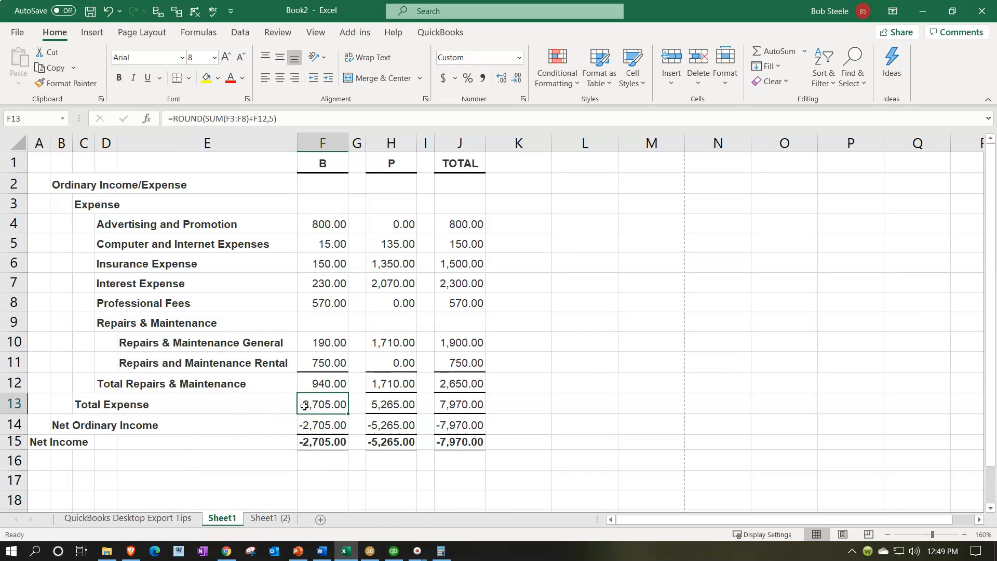
click(279, 518)
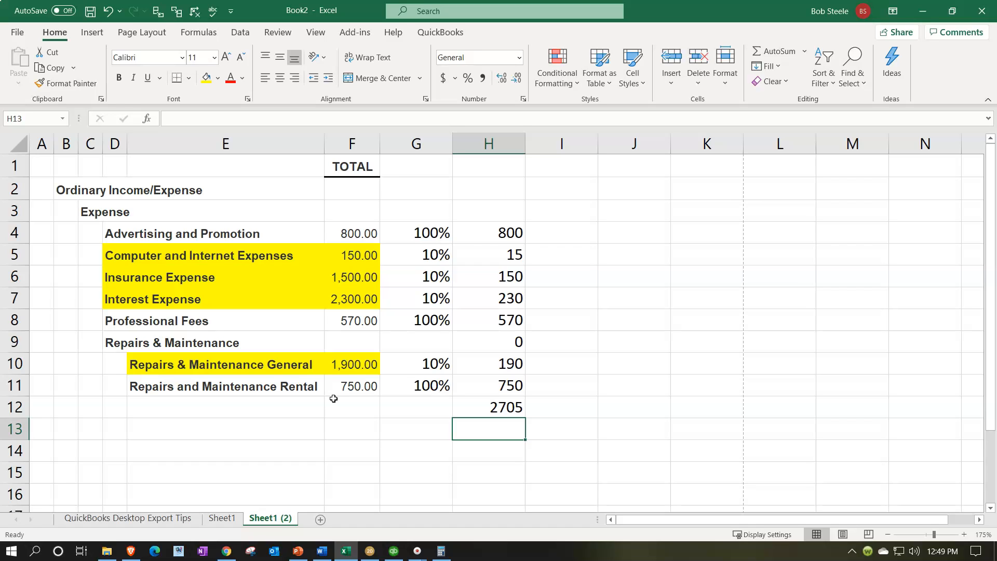
drag(428, 237, 419, 377)
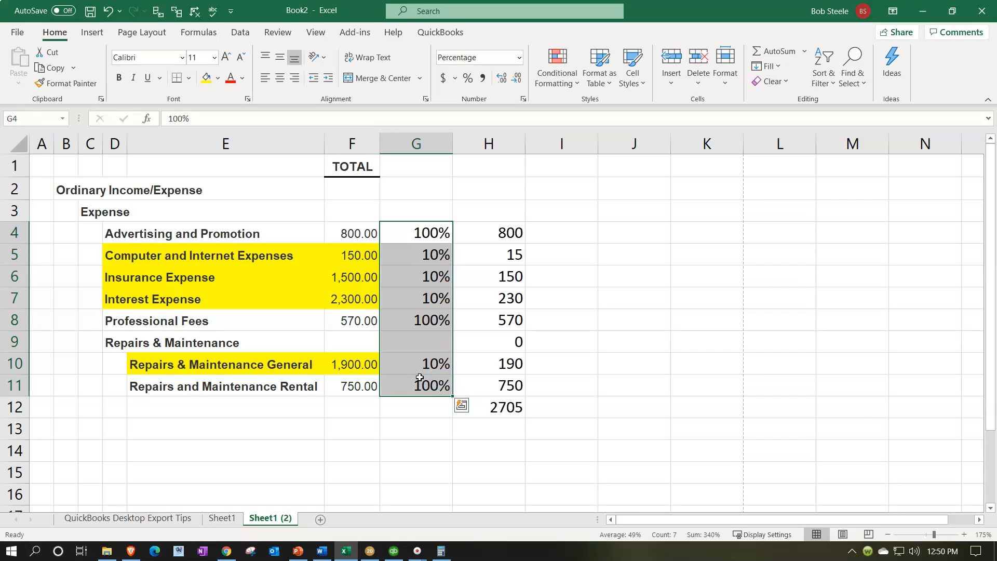